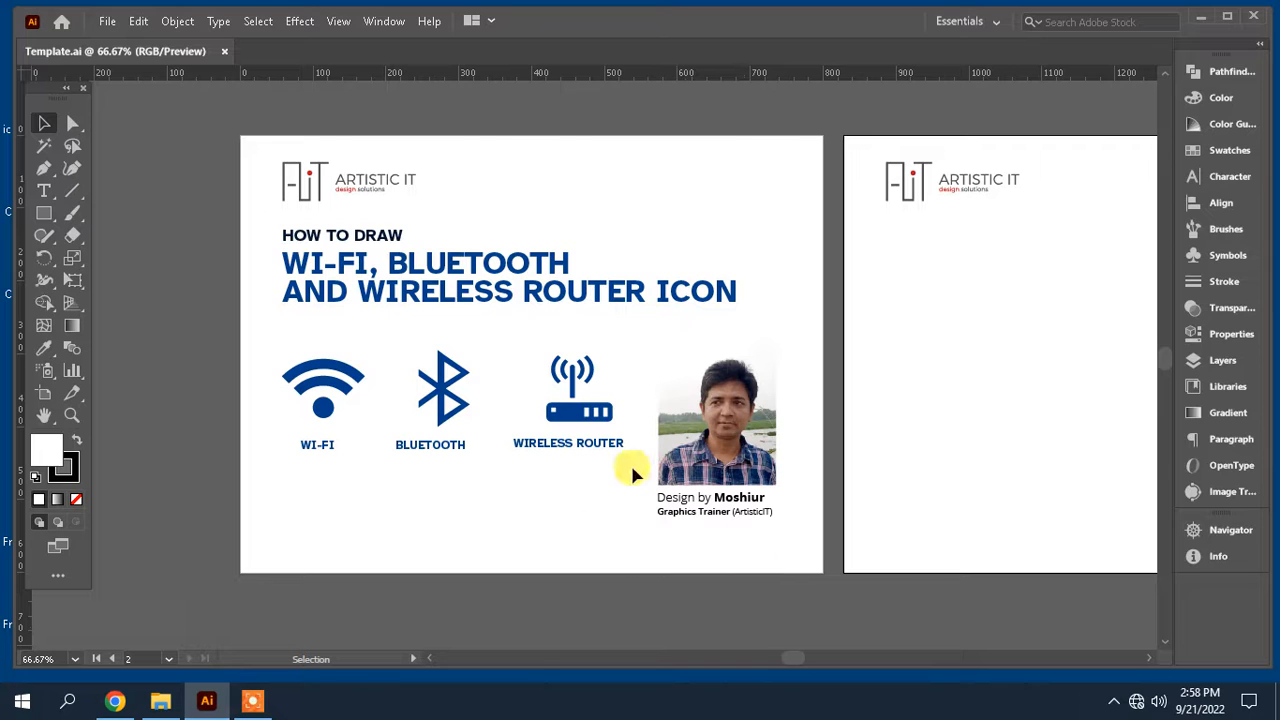
Step: Duplicate the WI-FI, BLUETOOTH and WIRELESS ROUTER labels onto the second artboard
left_click_drag(631, 461, 278, 438)
key("space")
left_click_drag(566, 514, 375, 488)
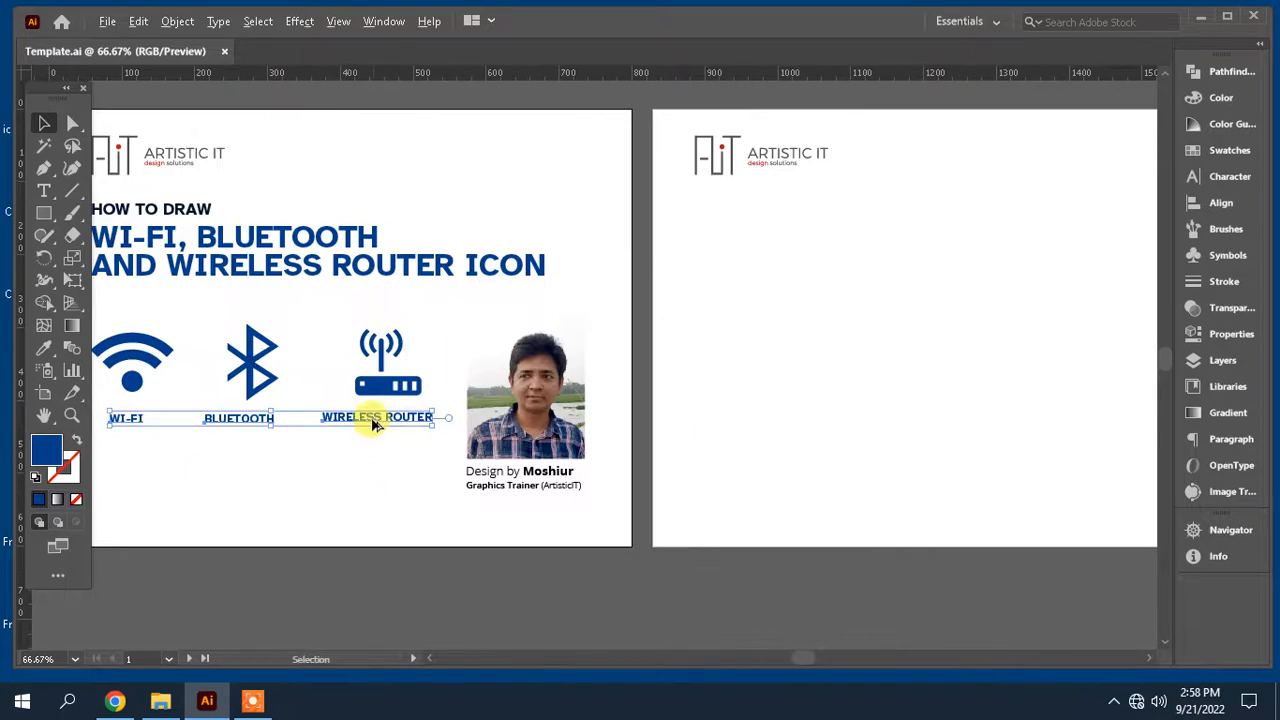
left_click_drag(375, 424, 995, 382)
left_click(935, 265)
key("space")
left_click_drag(754, 289, 729, 307)
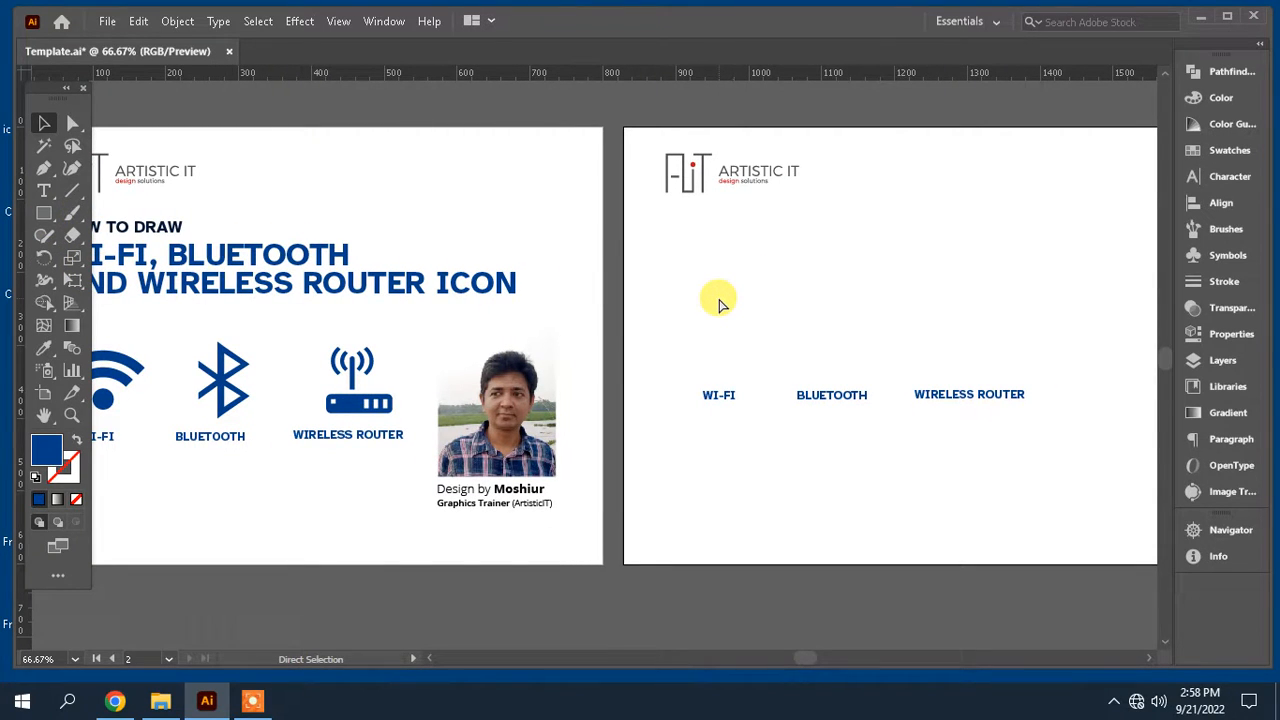
Step: Draw a small filled circle with the Ellipse tool above the WI-FI label on the second artboard
key("ctrl+equal")
key("ctrl+equal")
key("space")
left_click_drag(829, 306, 437, 406)
left_click(44, 215)
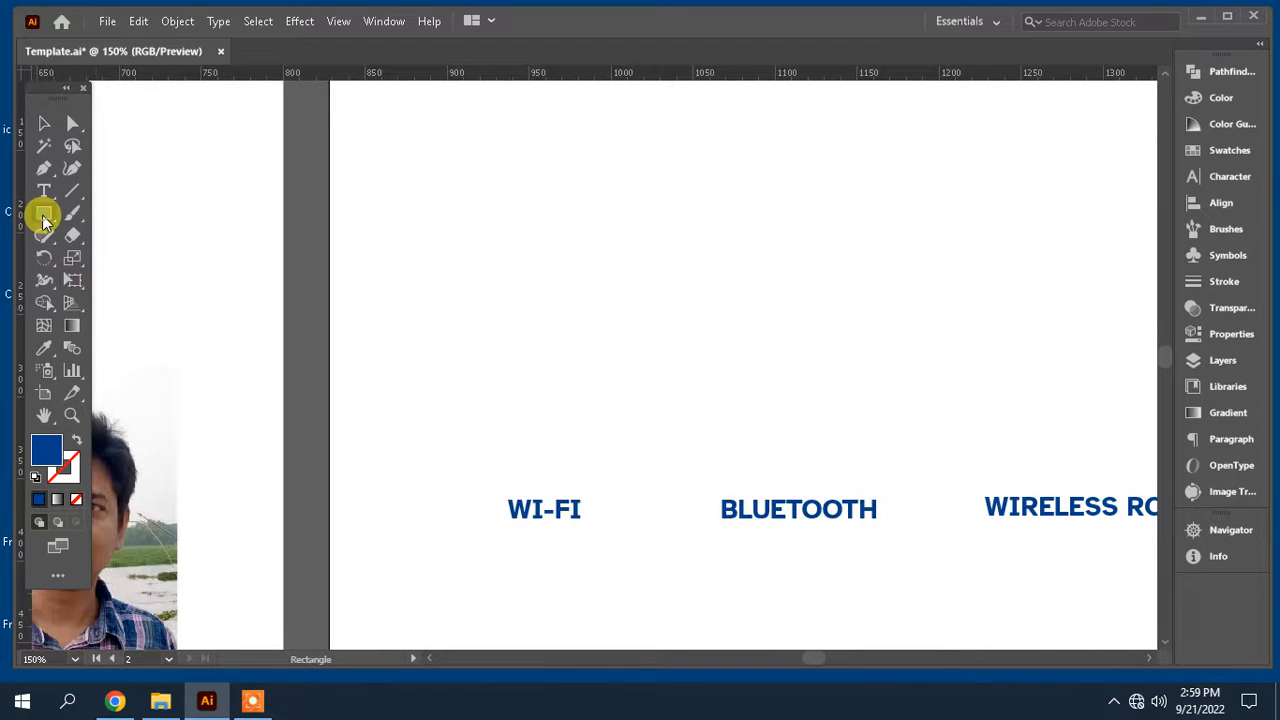
left_click_drag(44, 215, 110, 258)
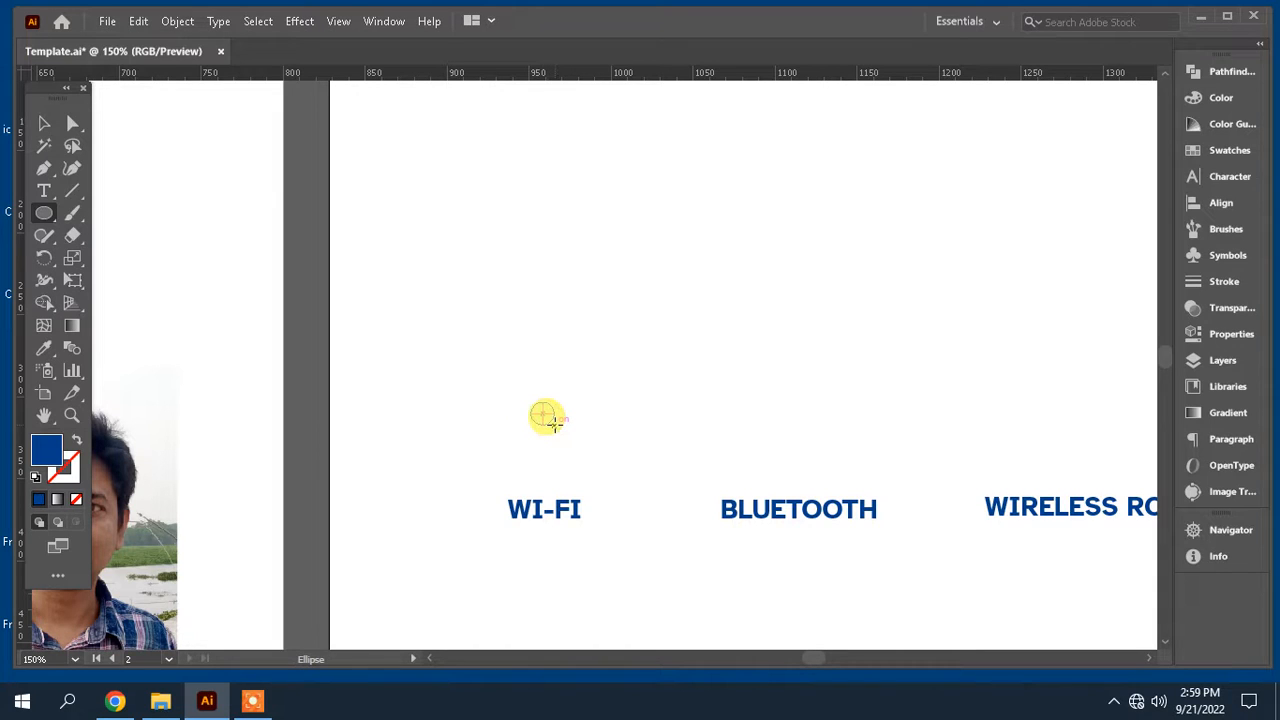
mouse_move(531, 401)
left_mouse_down()
mouse_move(555, 424)
mouse_move(567, 388)
mouse_move(550, 392)
left_mouse_up()
left_click(44, 123)
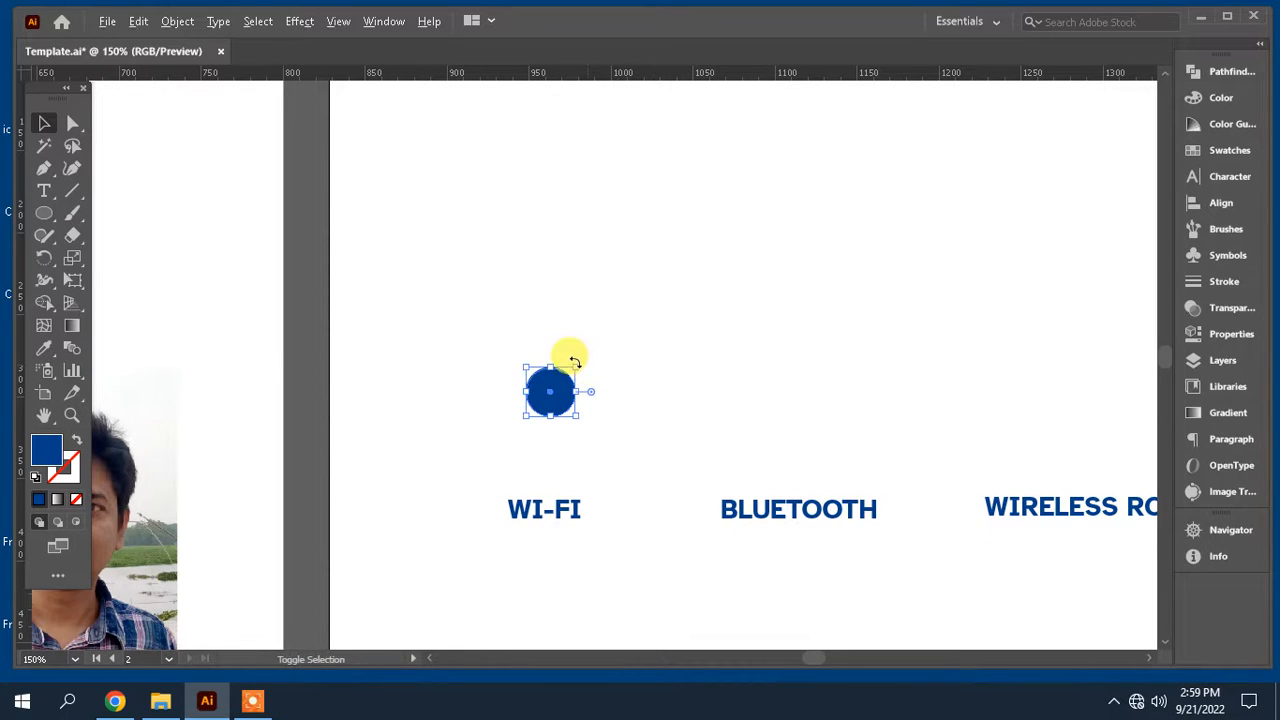
Step: Create a larger concentric copy of the circle and remove its fill
left_click_drag(578, 366, 606, 338)
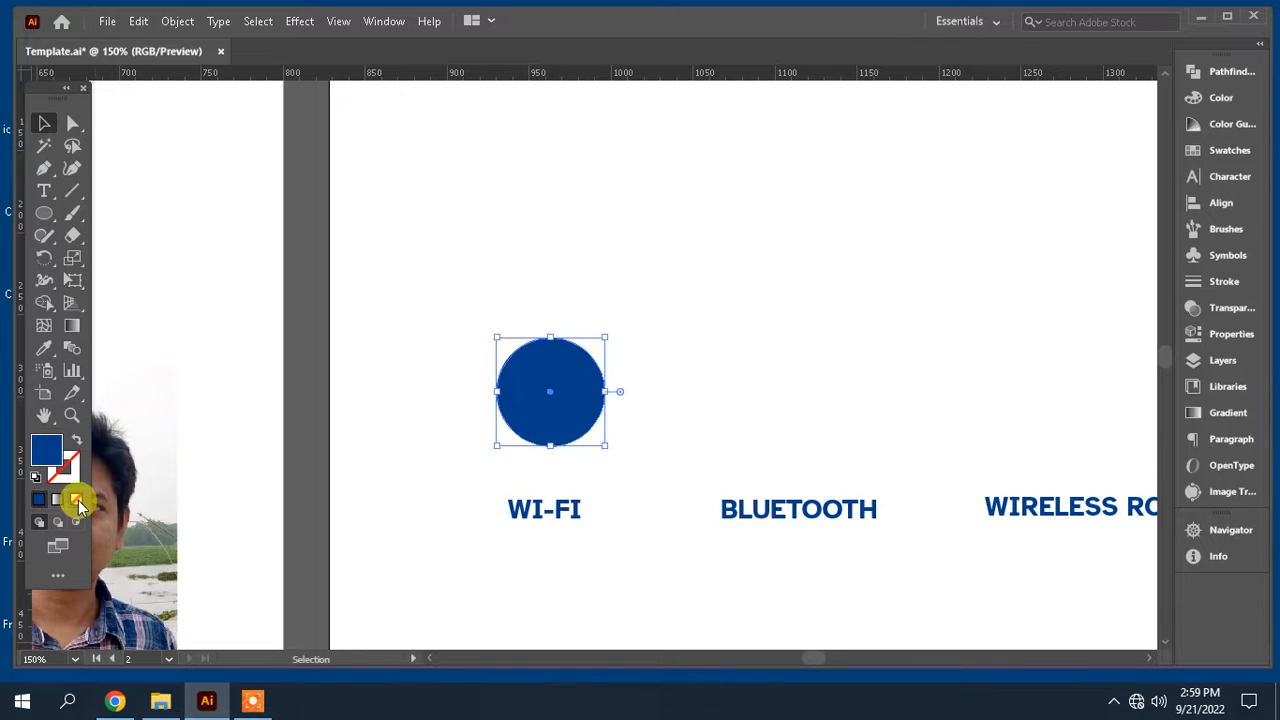
left_click(77, 500)
Step: Set the larger circle's stroke weight to 8 pt
left_click(1233, 281)
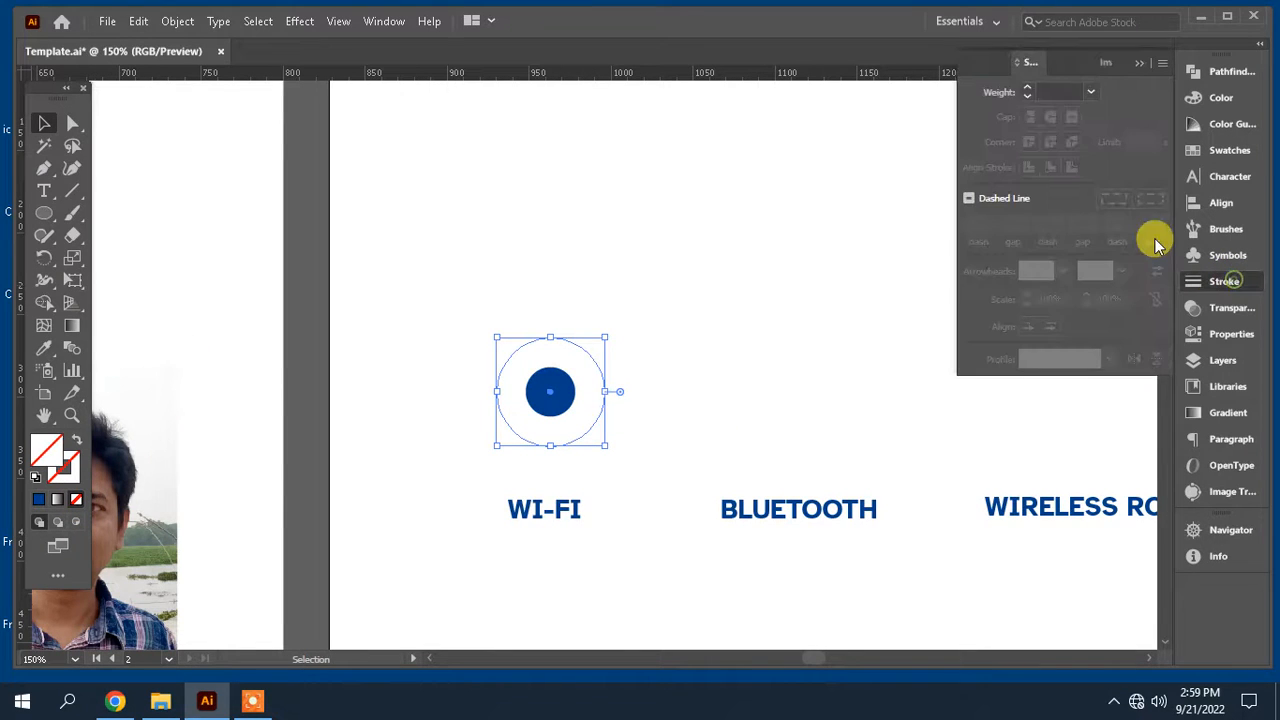
left_click(1089, 93)
left_click(1128, 265)
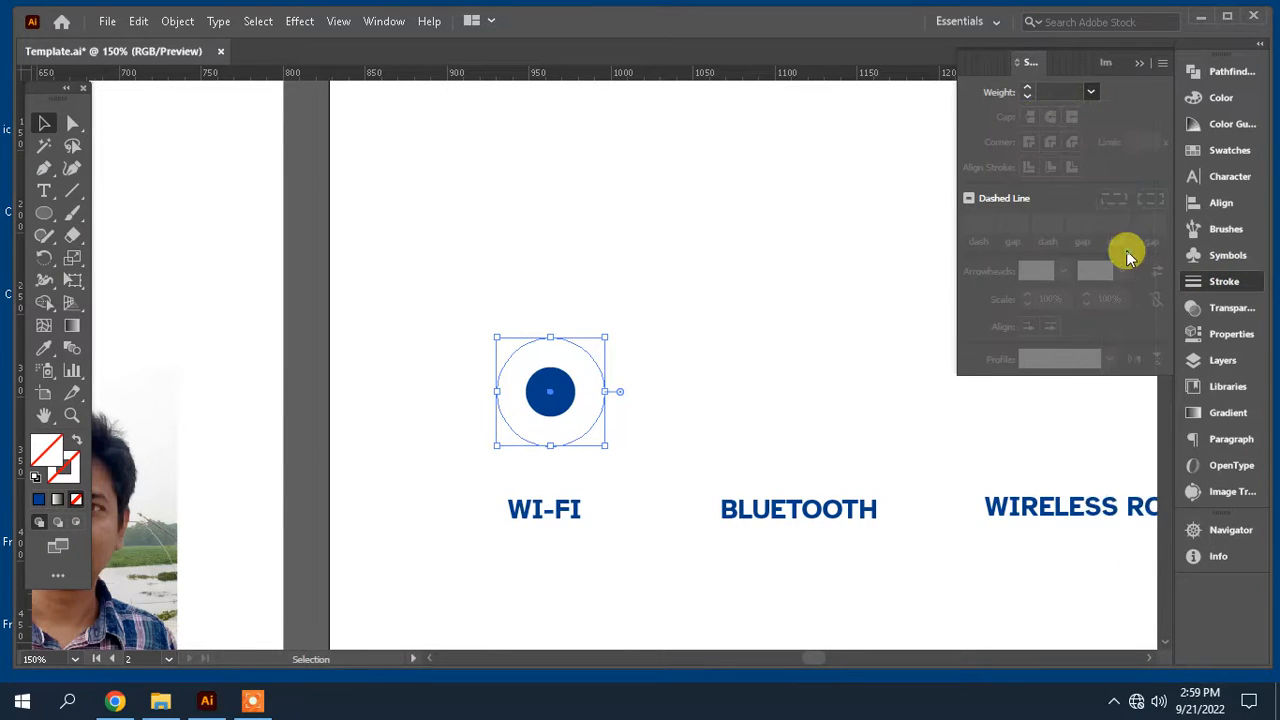
left_click(1090, 92)
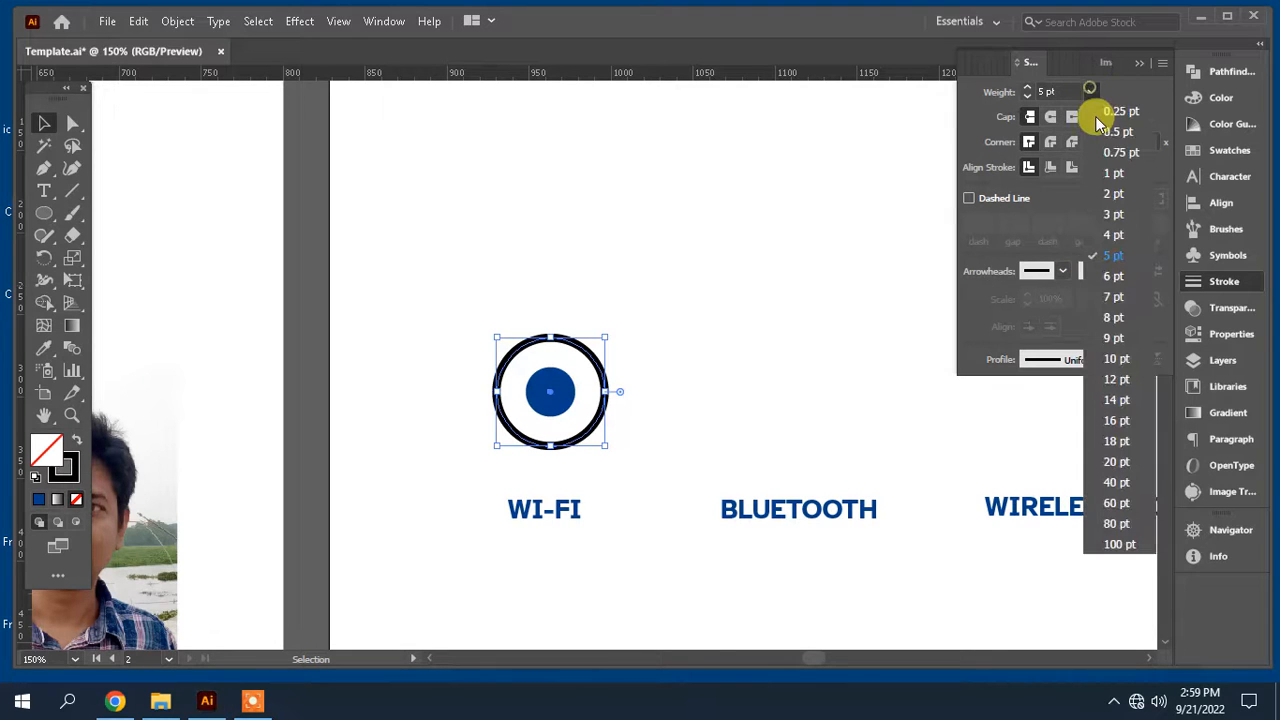
left_click(1116, 360)
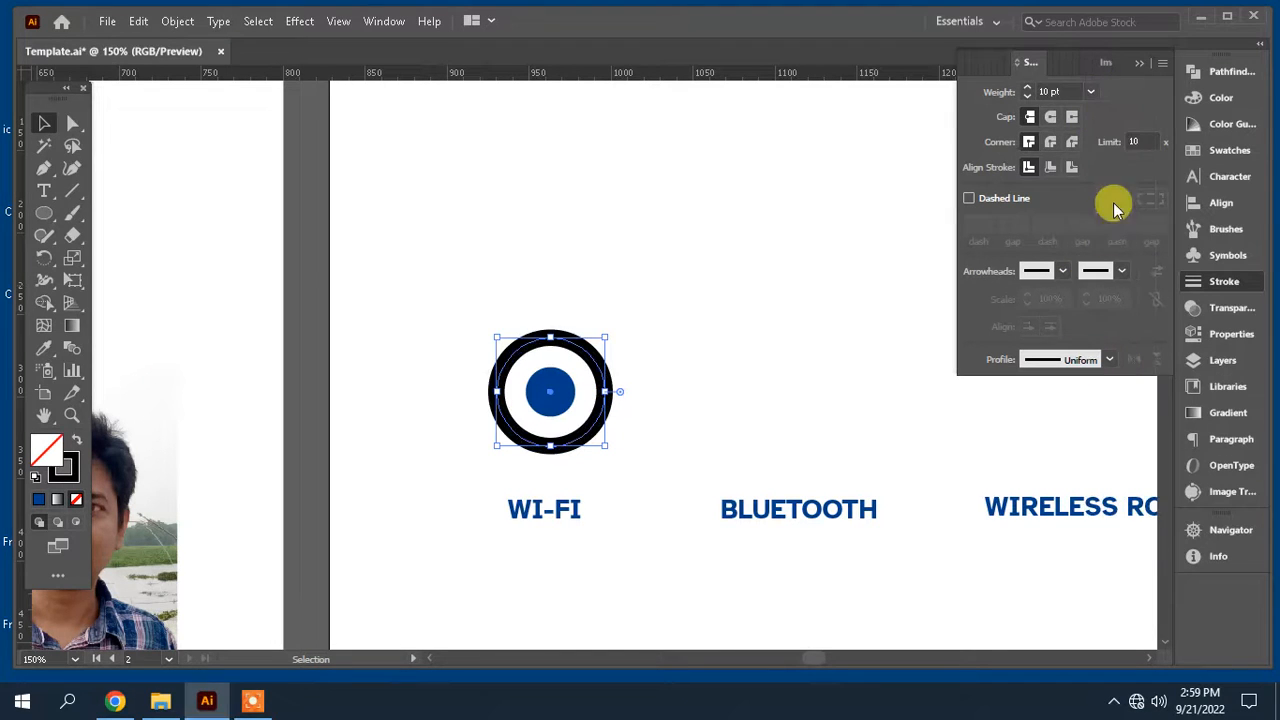
left_click(1091, 92)
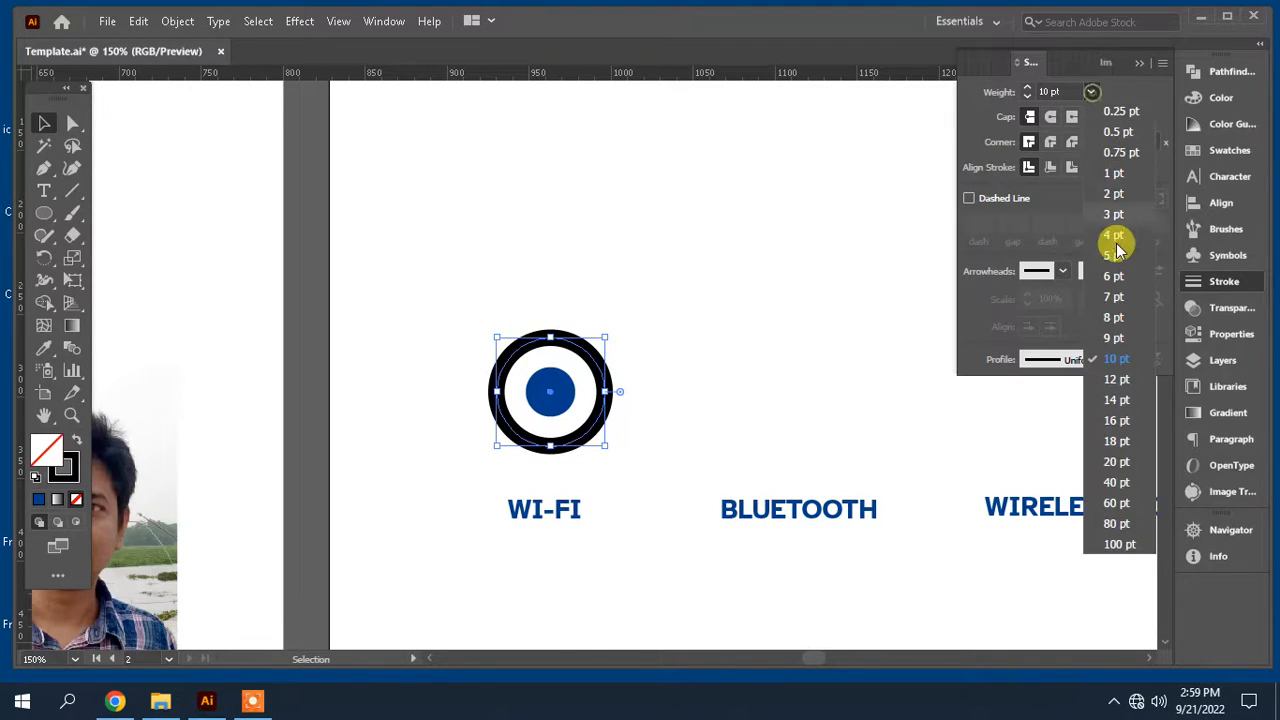
left_click(1116, 317)
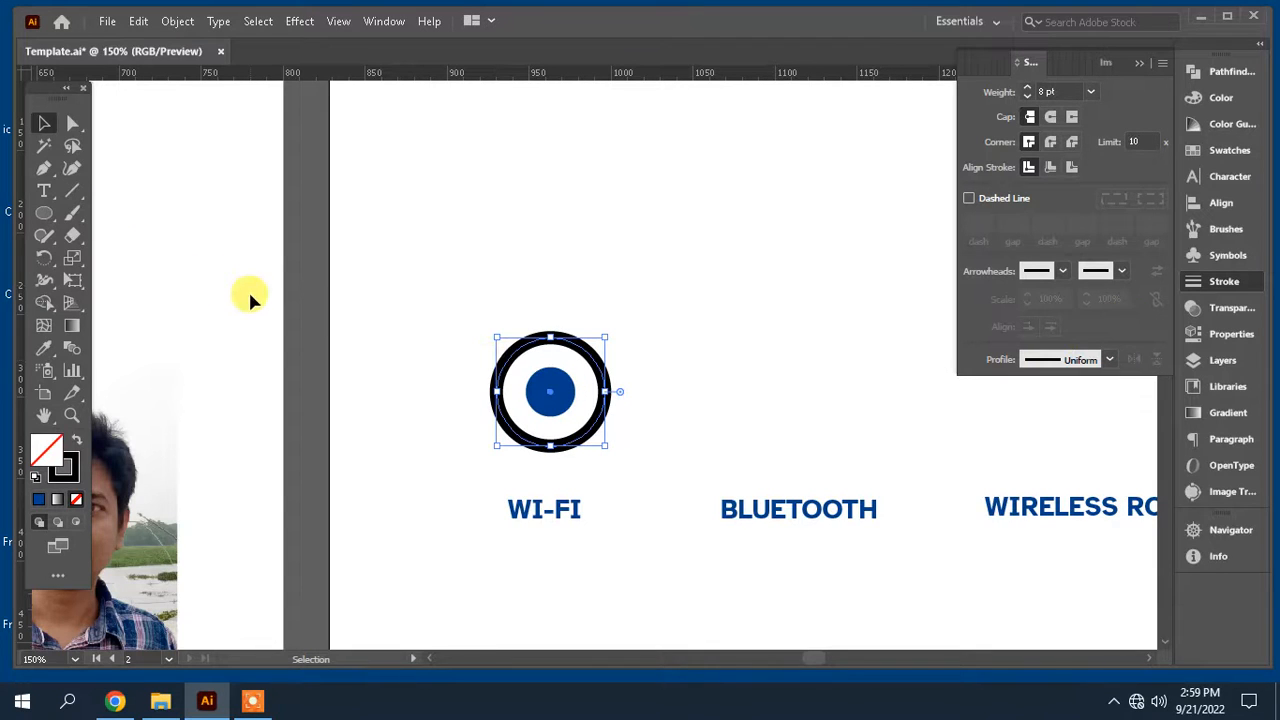
Step: Delete the bottom anchor of the larger circle to leave an open arc above the dot
left_click(72, 122)
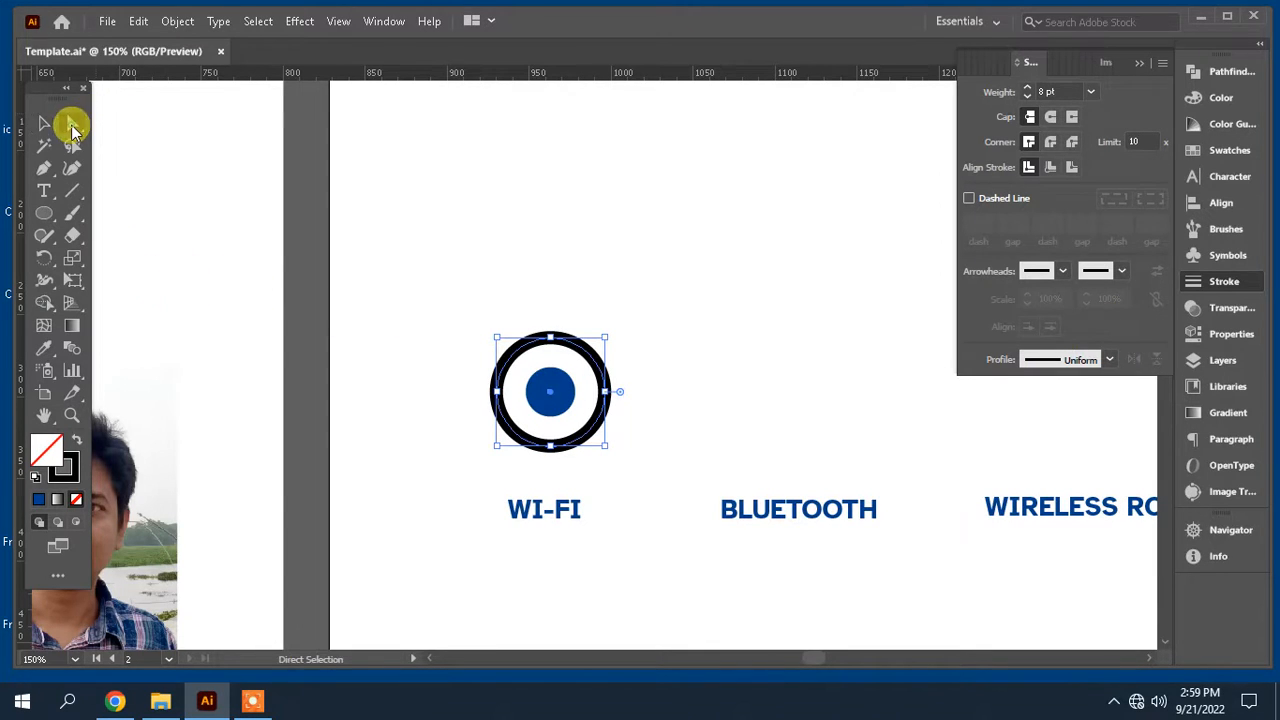
left_click(550, 447)
key("Delete")
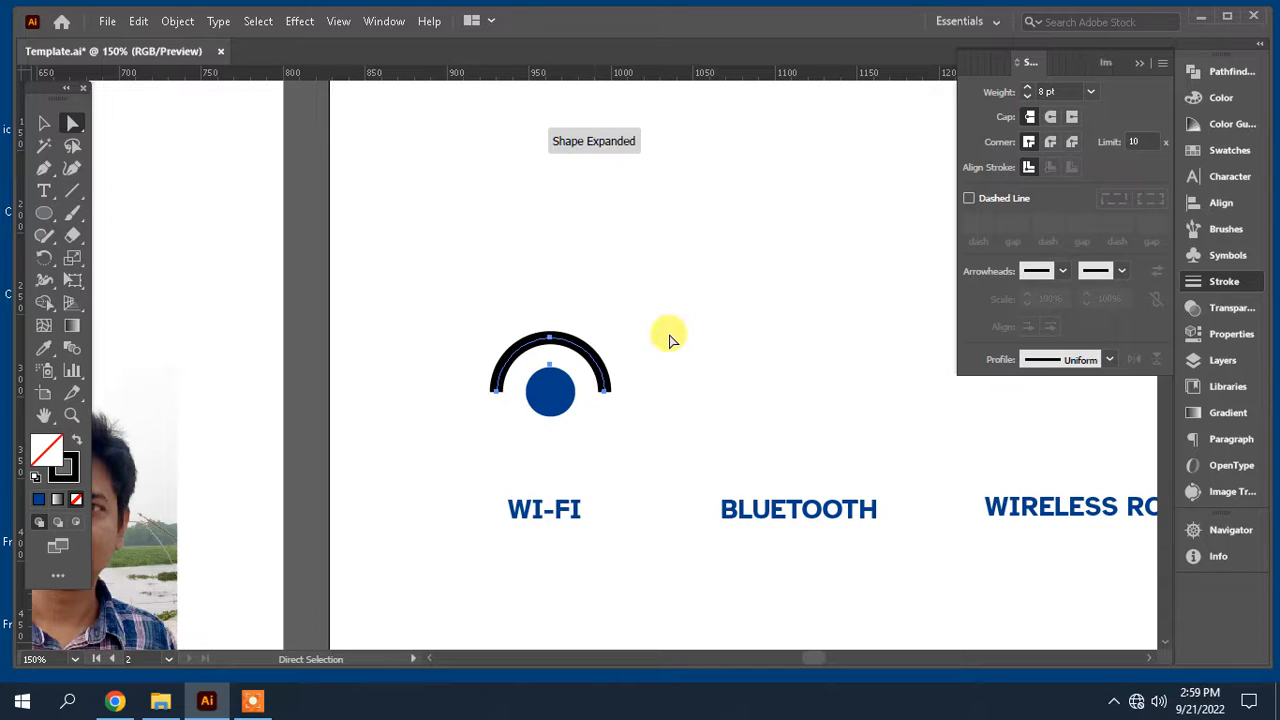
left_click(45, 170)
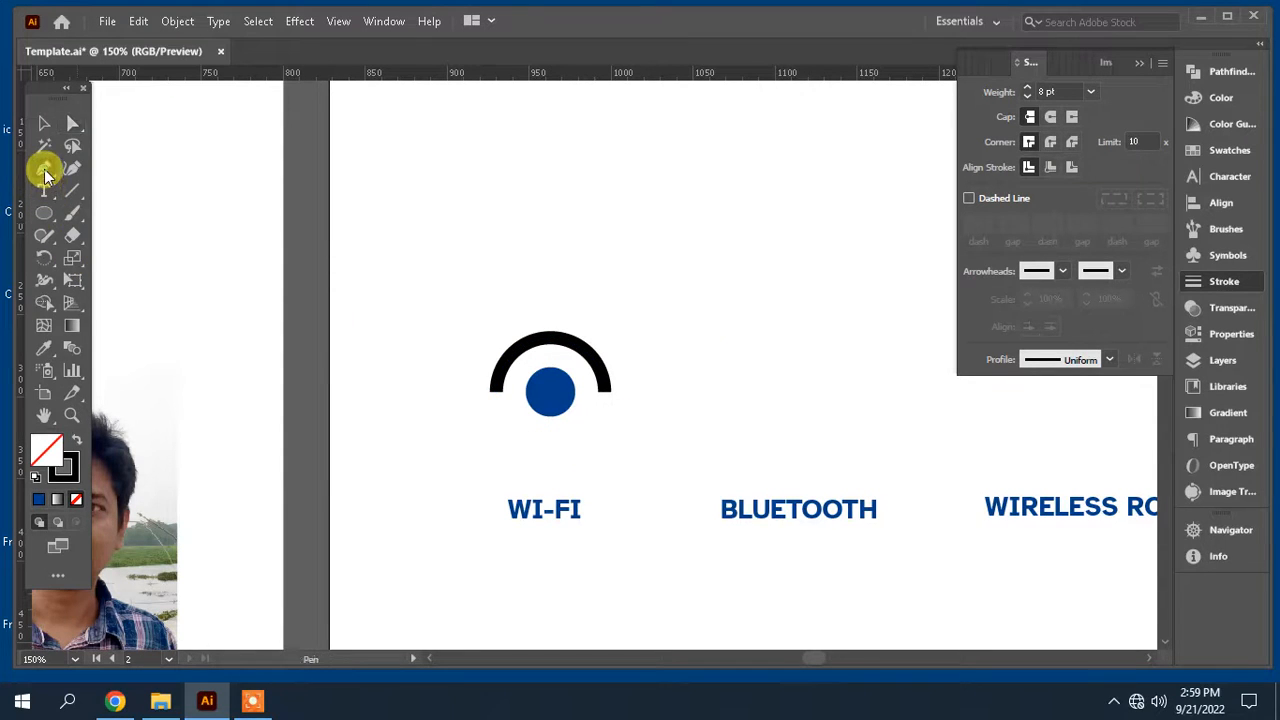
left_click(507, 361)
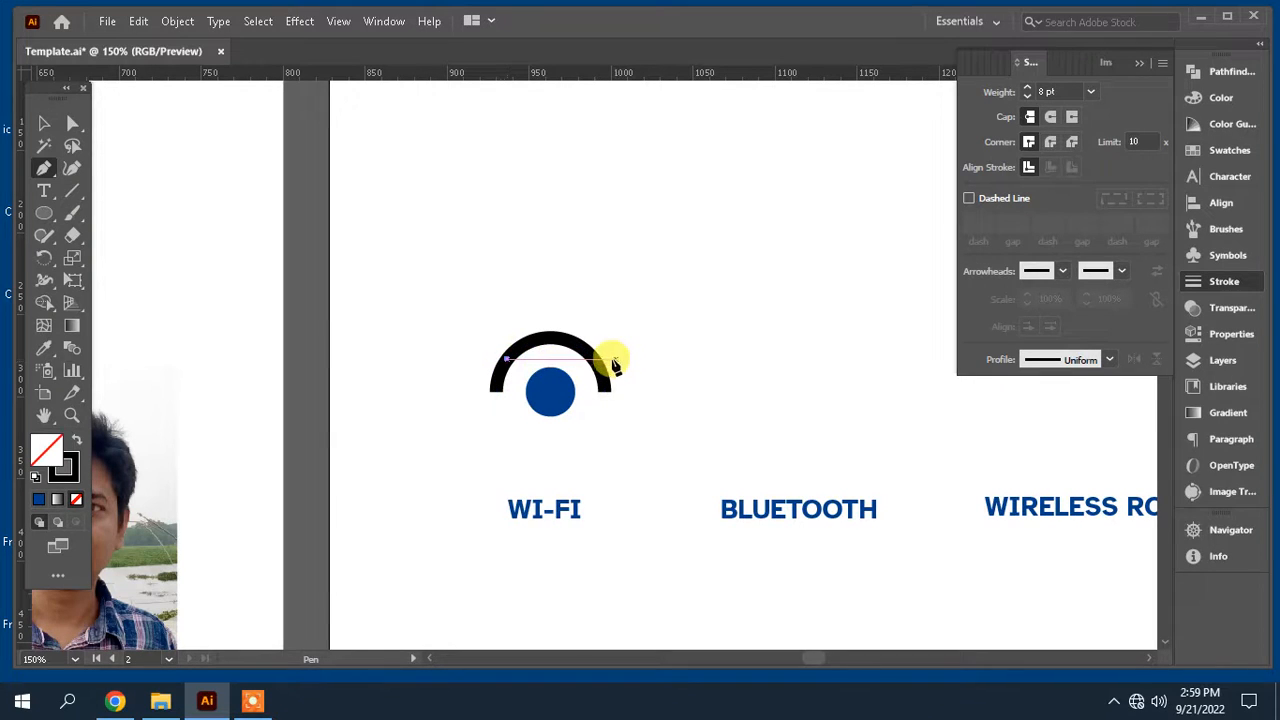
key("ctrl+z")
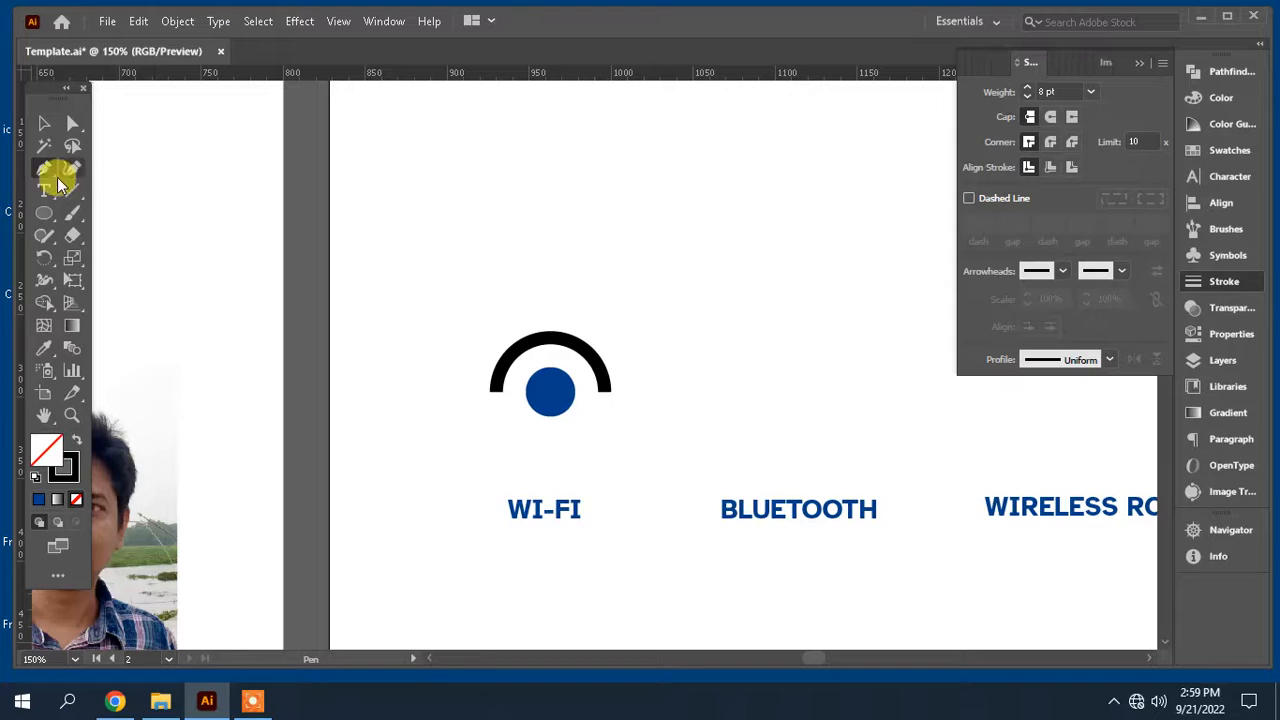
Step: Add two anchor points along the arc with the Add Anchor Point tool
left_click_drag(44, 175, 257, 175)
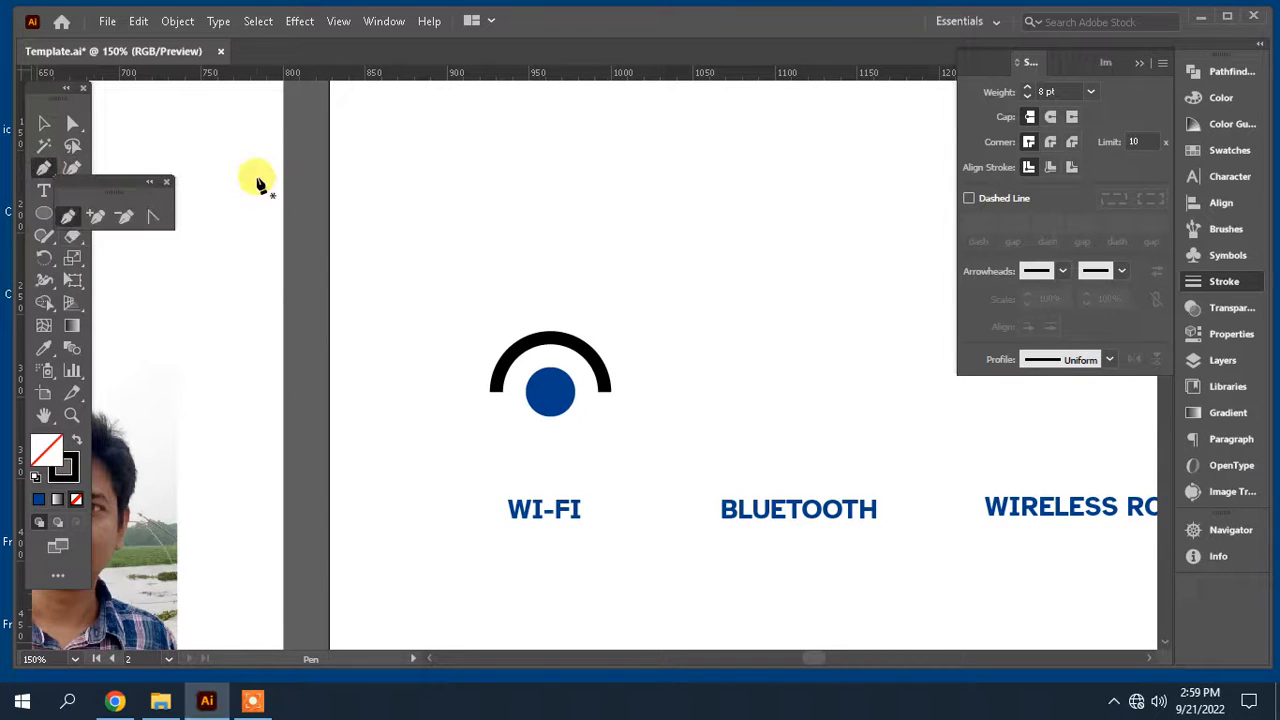
left_click(95, 216)
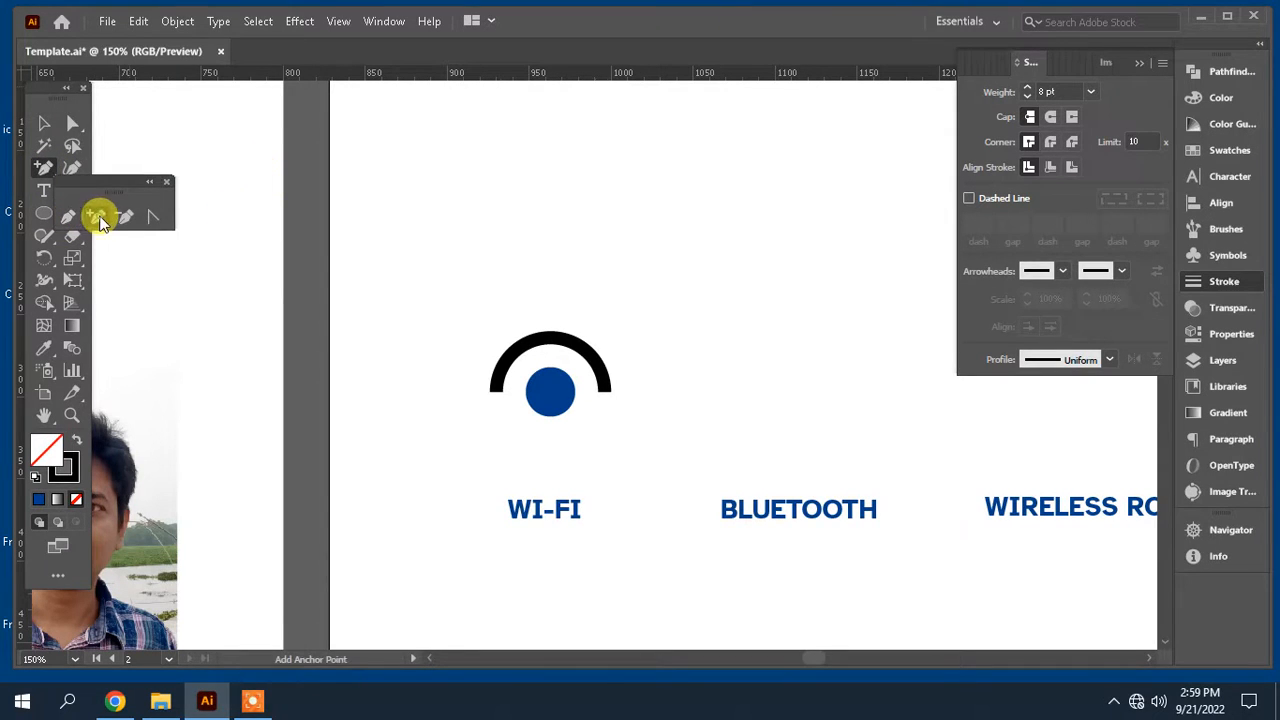
left_click(513, 355)
left_click(583, 358)
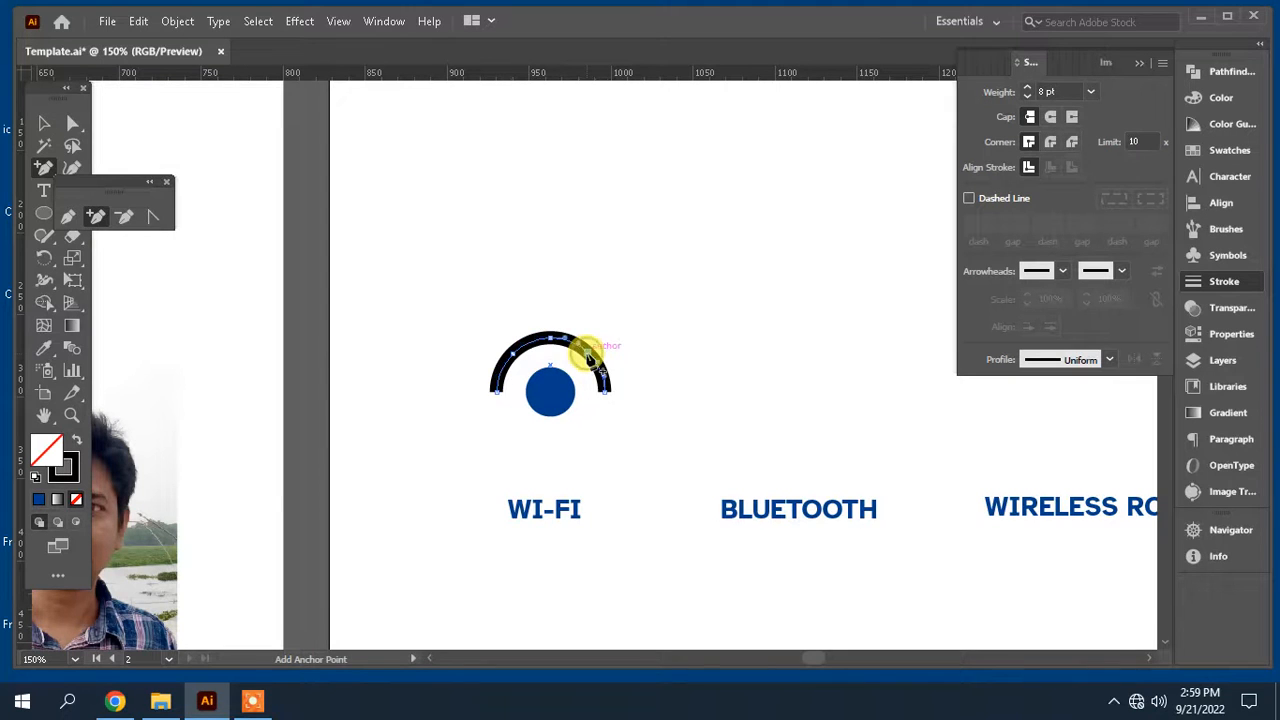
Step: Delete the arc's end points beyond the new anchors to shorten the arc
left_click(72, 122)
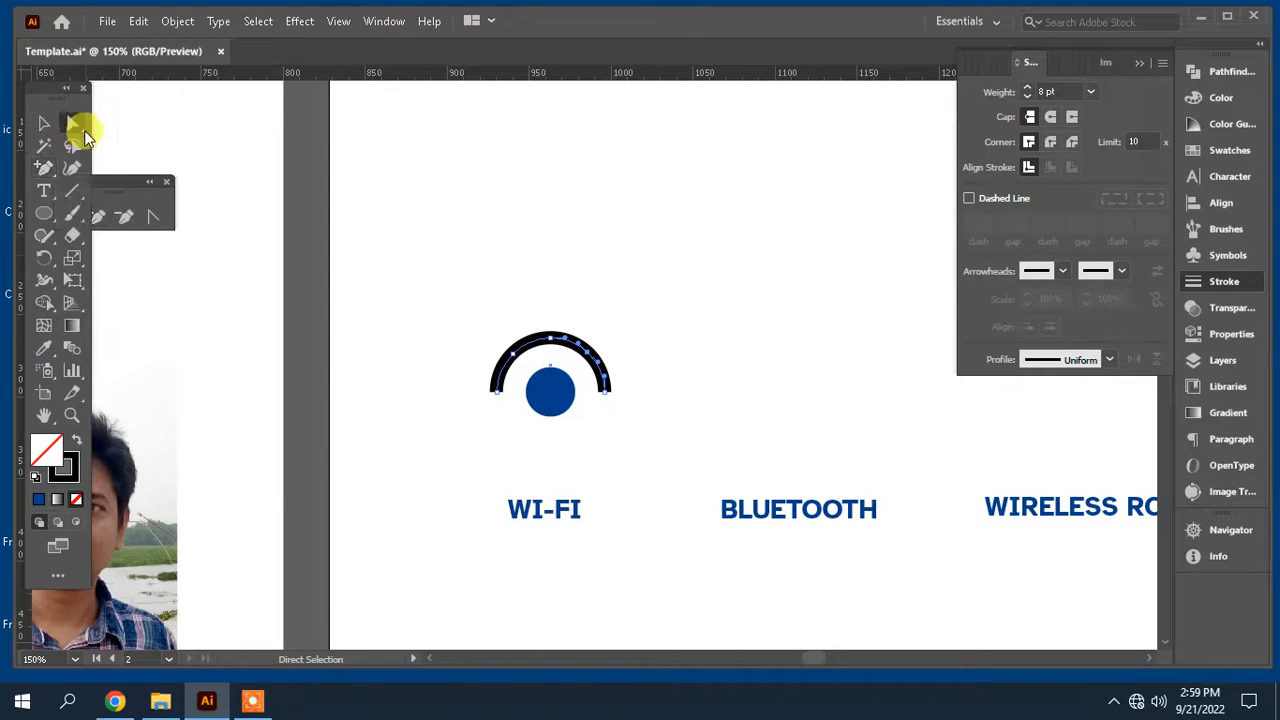
left_click(604, 396)
key("Delete")
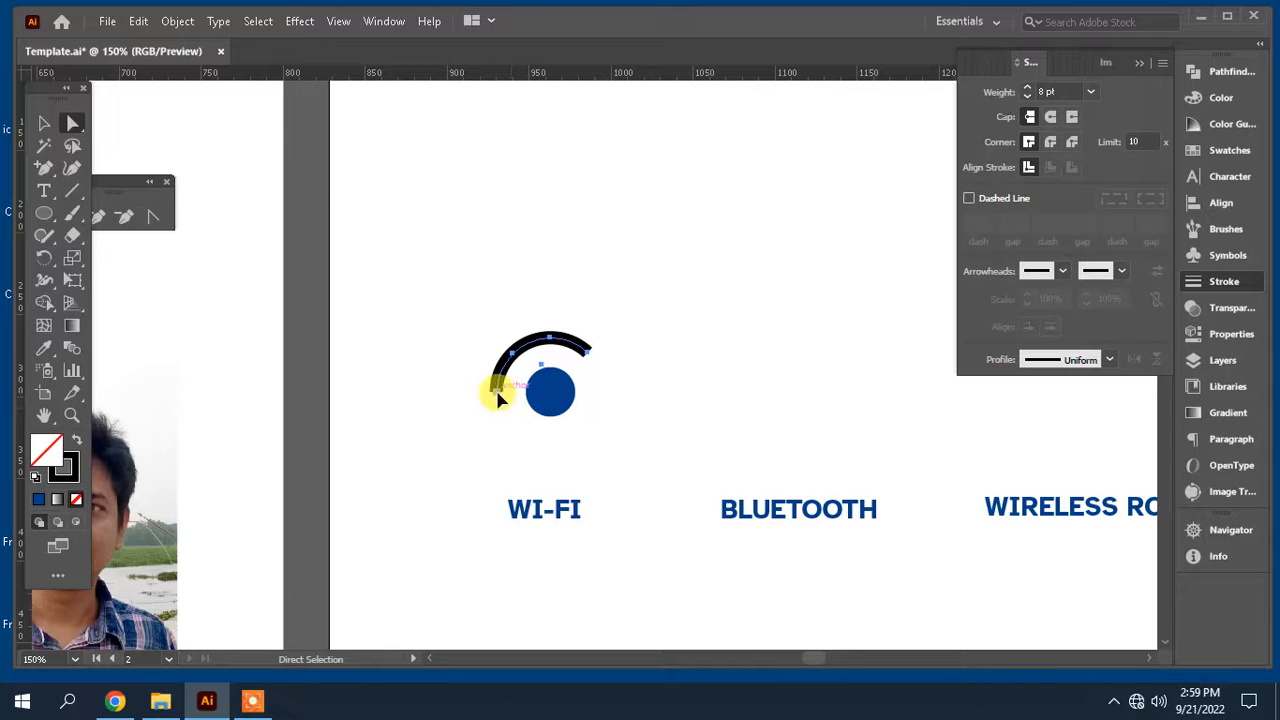
left_click(649, 401)
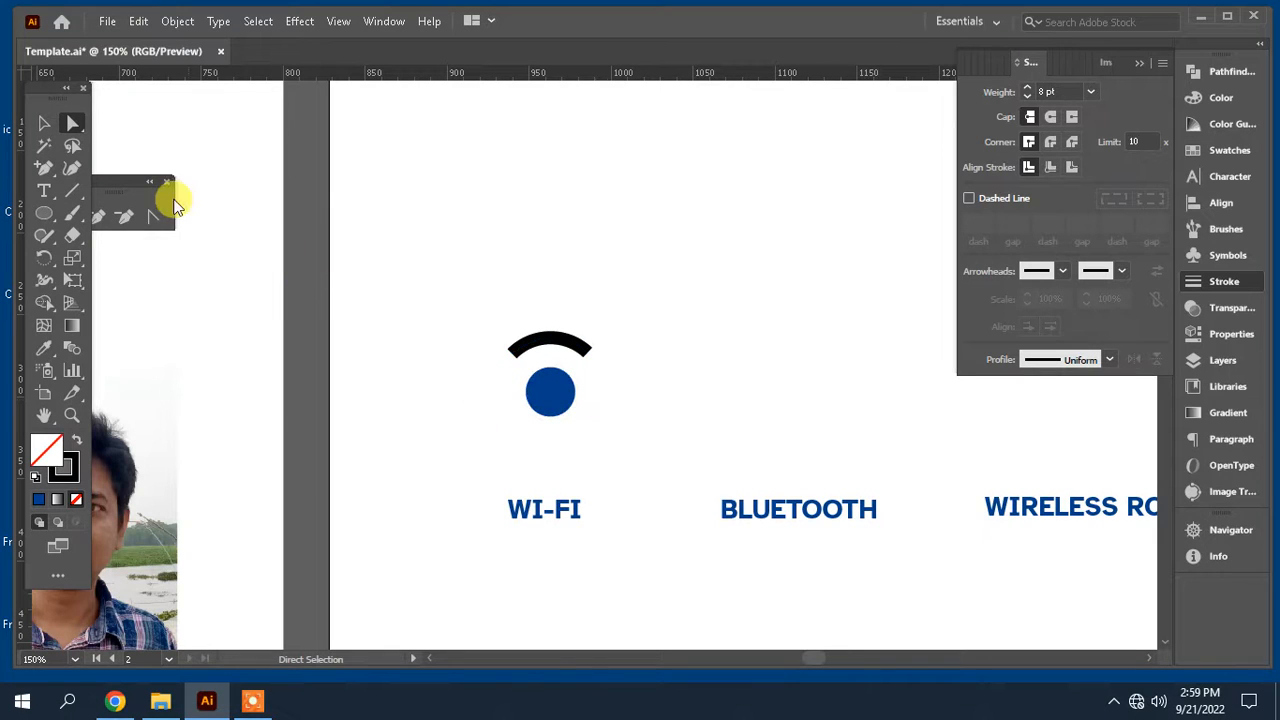
Step: Make a larger copy of the short arc by scaling it
left_click(57, 124)
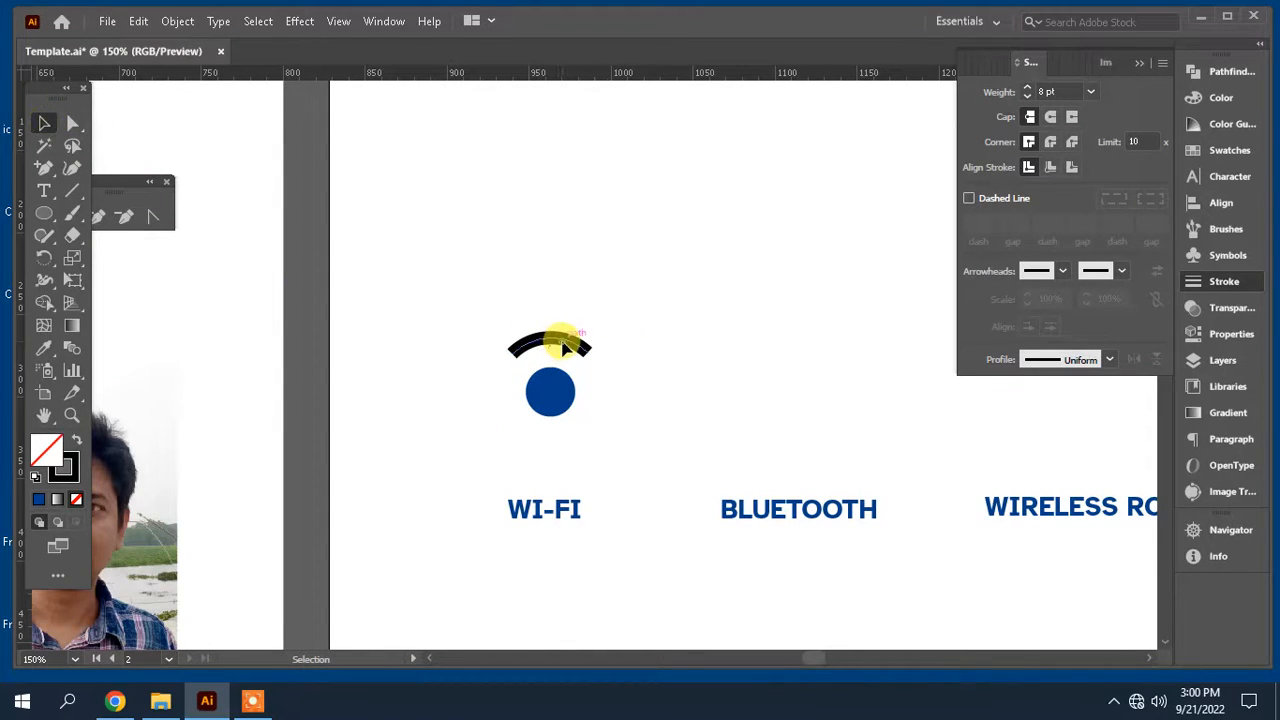
left_click(563, 346)
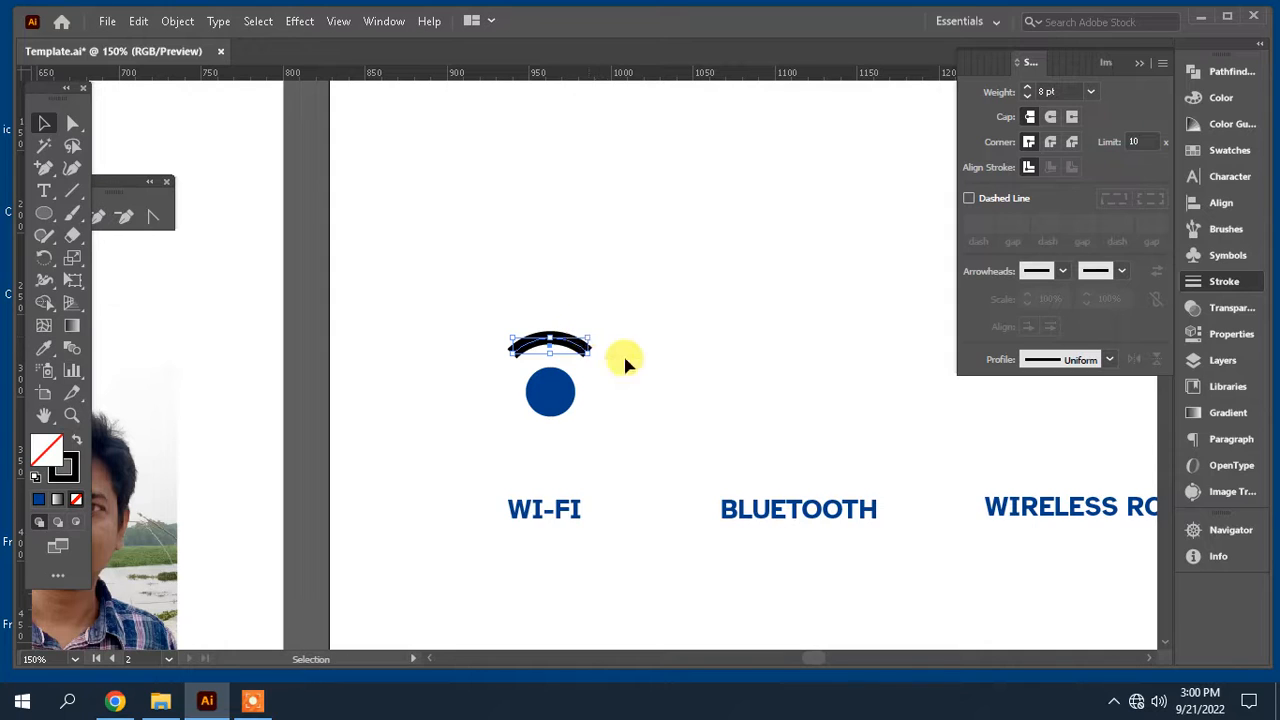
key("a")
key("v")
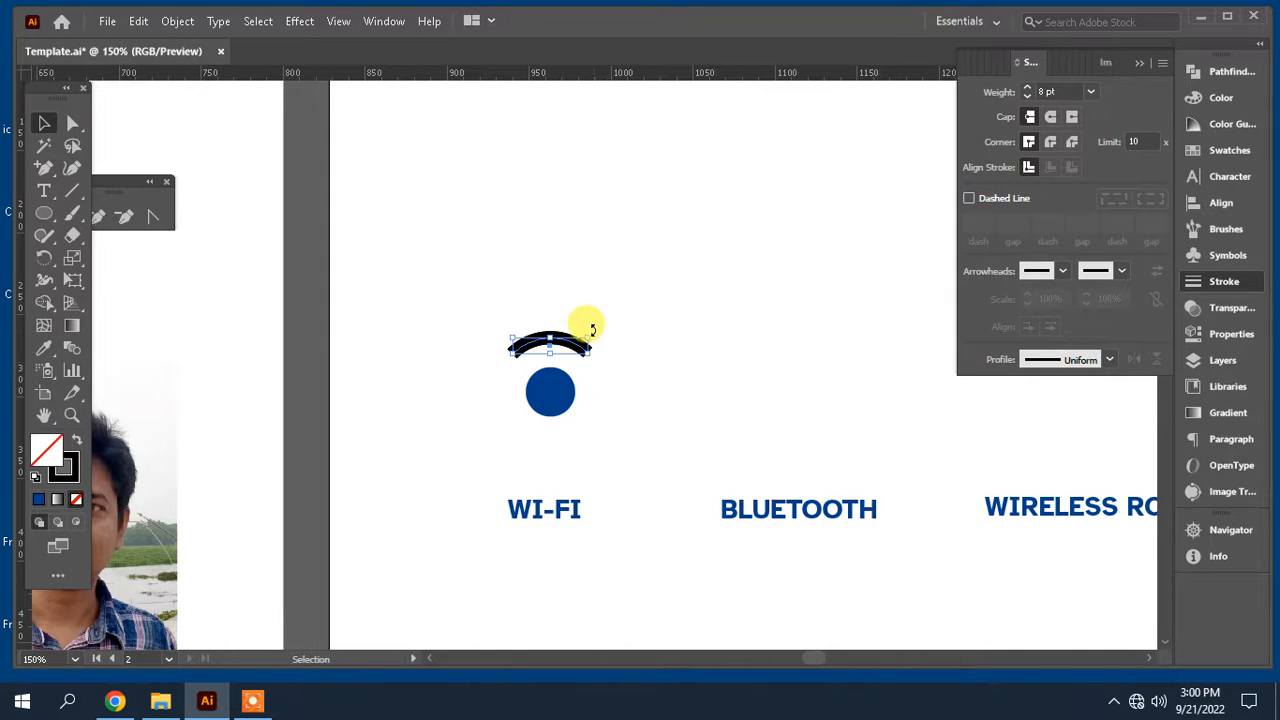
left_click_drag(591, 335, 619, 318)
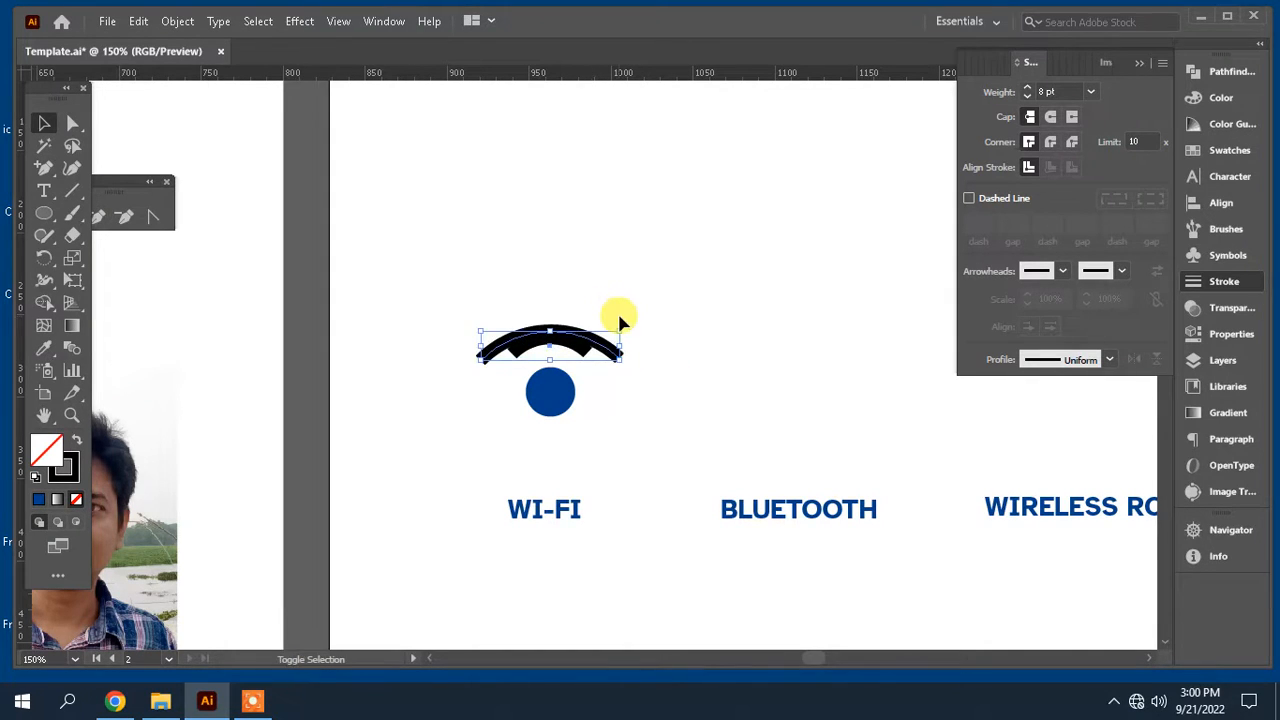
Step: Nudge the larger arc upward above the first arc
key("shift+Up")
key("Up")
key("Up")
key("Up")
key("Up")
key("Up")
key("Up")
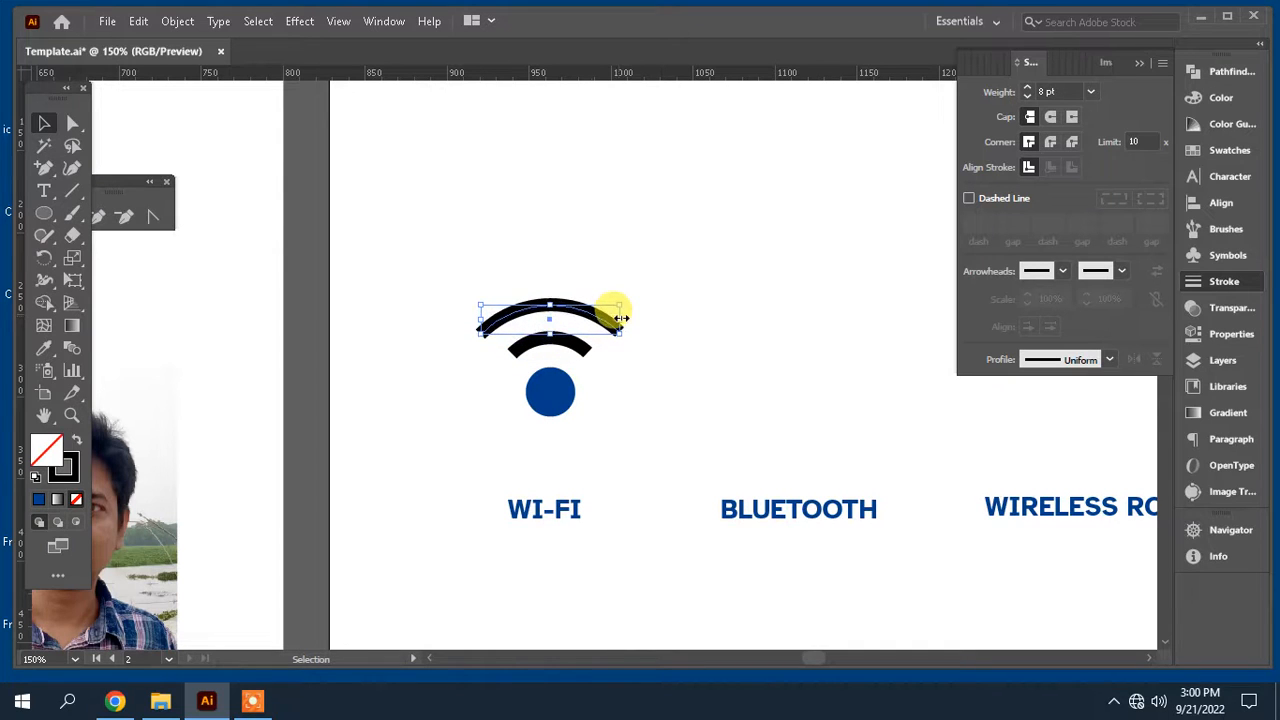
key("Up")
Step: Select both arcs and expand their strokes into filled shapes
left_click_drag(592, 250, 562, 358)
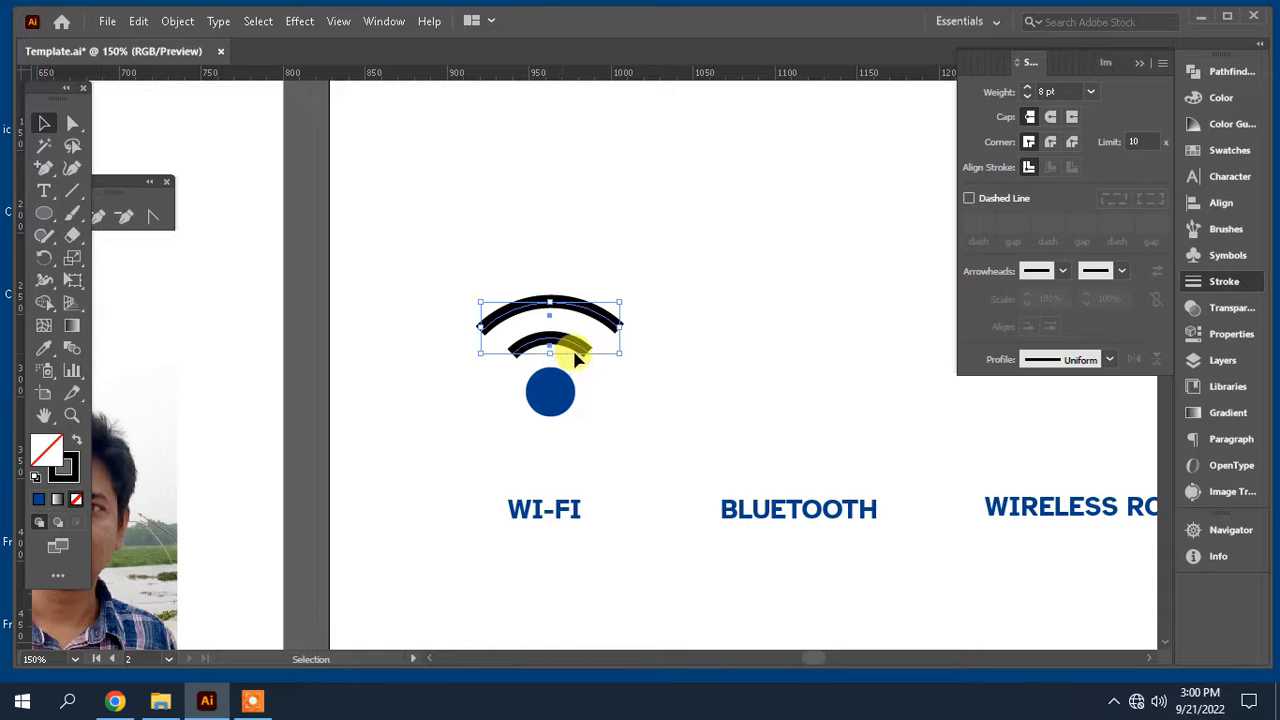
left_click(177, 21)
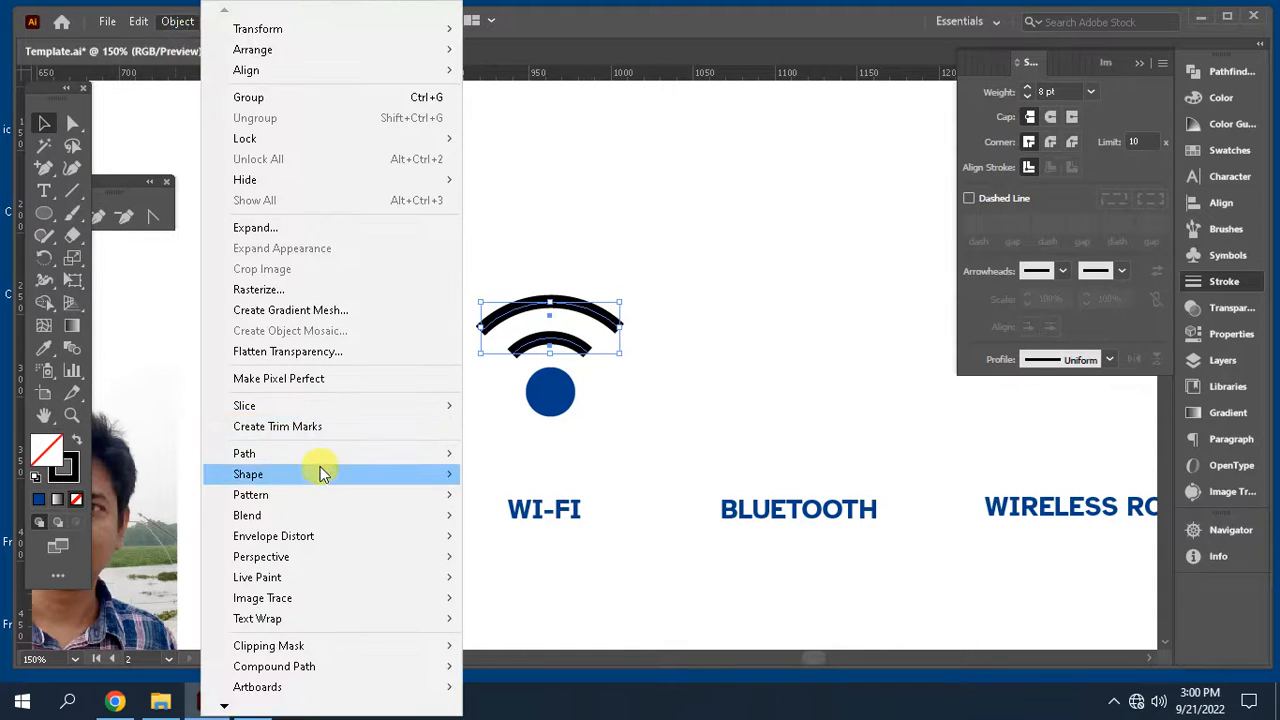
mouse_move(330, 458)
left_click(525, 501)
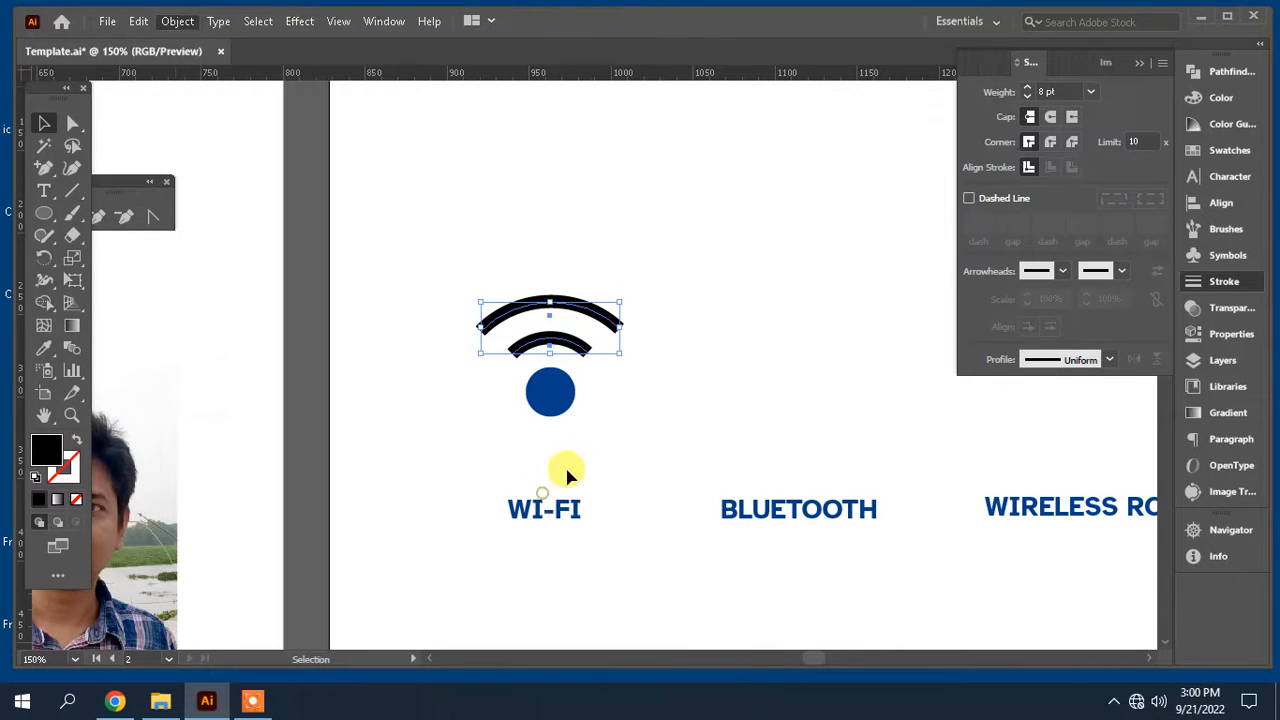
Step: Color both arcs with the dot's blue using the Eyedropper tool
left_click(624, 448)
left_click_drag(624, 448, 520, 370)
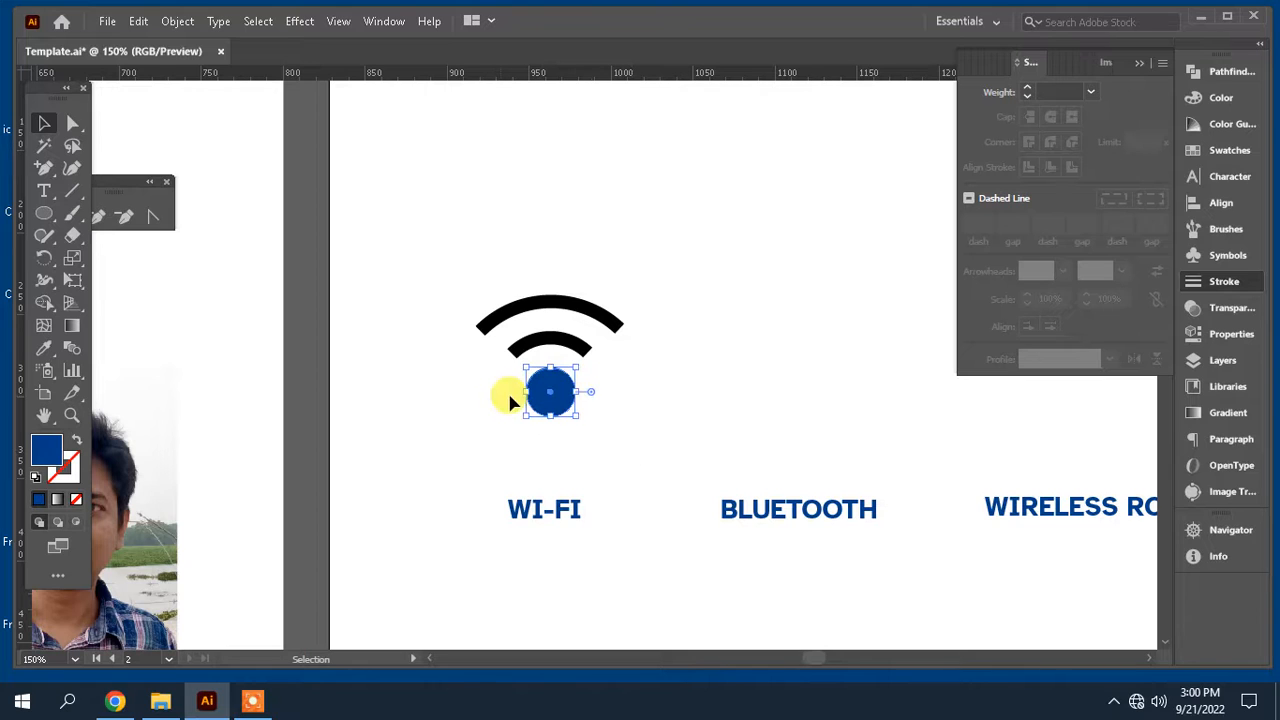
left_click_drag(623, 271, 540, 345)
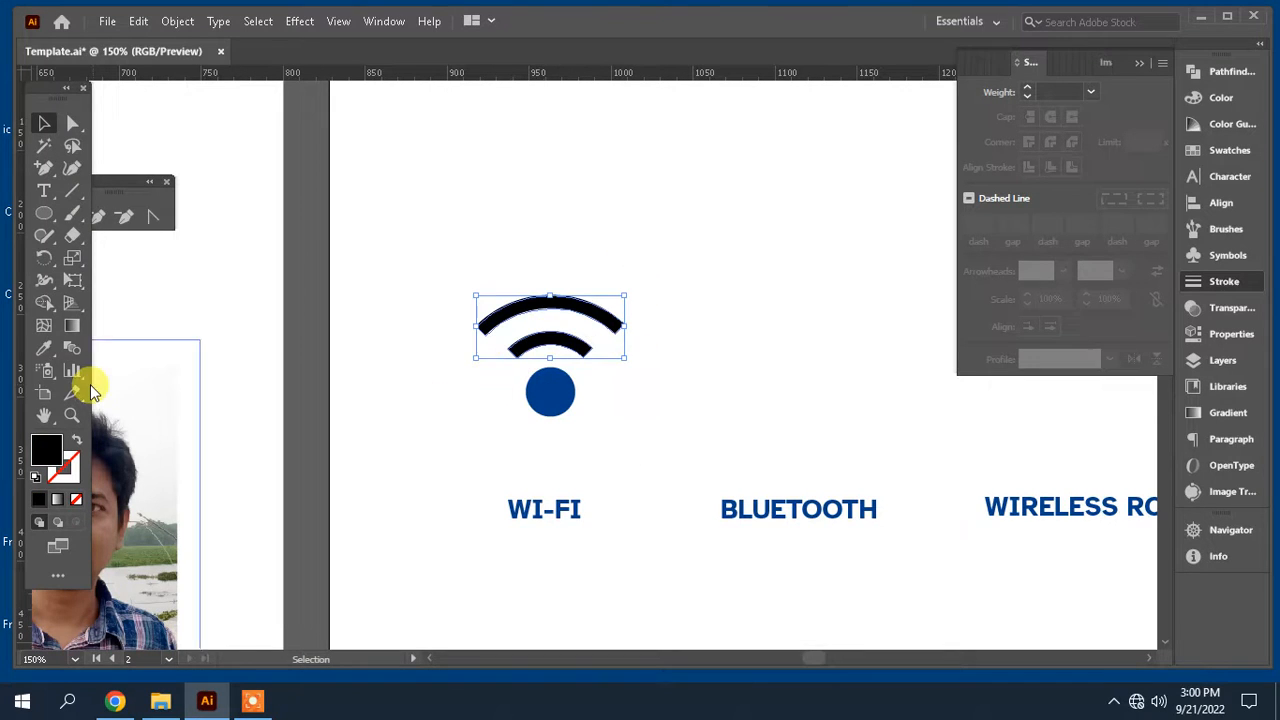
left_click(44, 347)
left_click(553, 385)
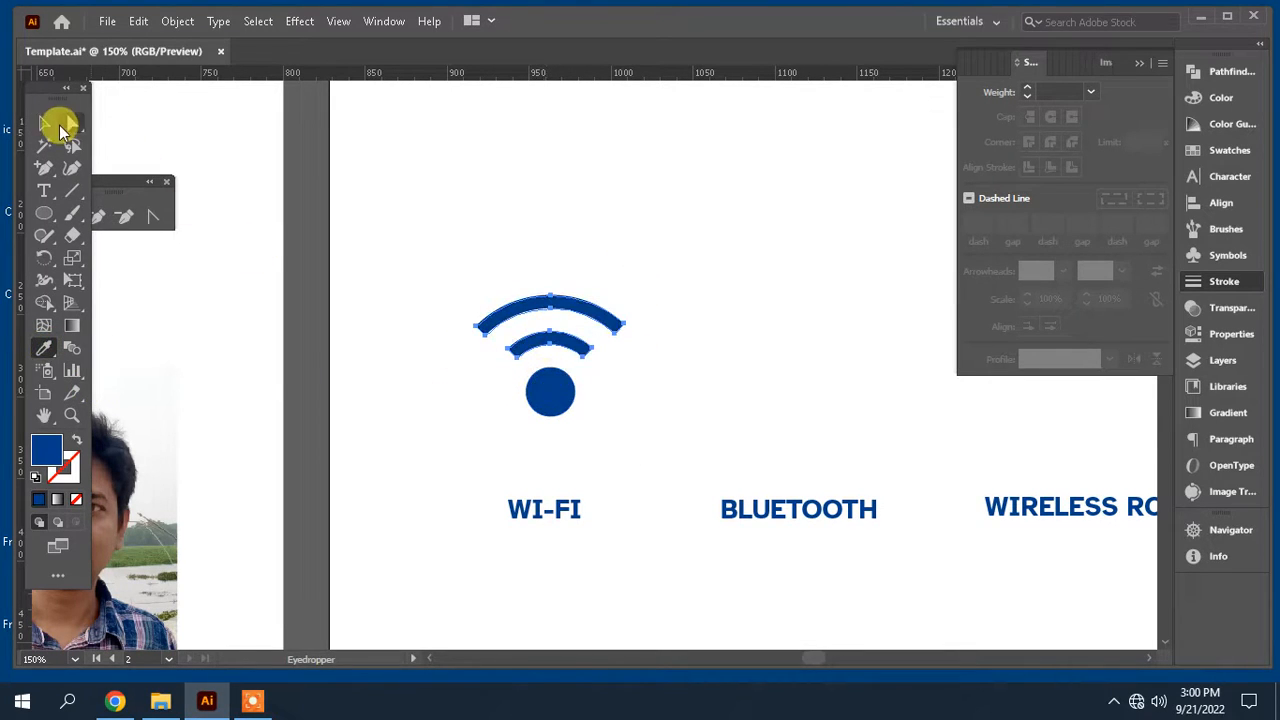
left_click(44, 122)
left_click(1139, 63)
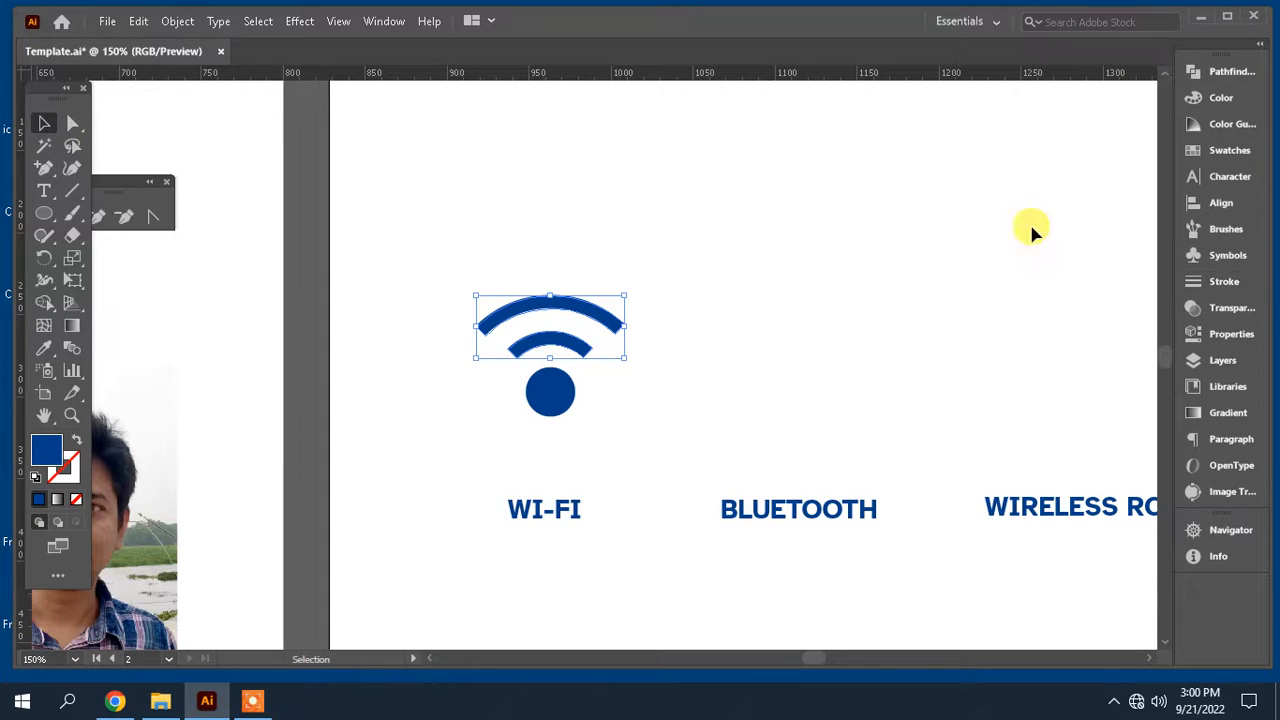
Step: Reposition the Wi-Fi dot slightly beneath the arcs
left_click(870, 335)
left_click_drag(870, 335, 712, 331)
left_click_drag(554, 406, 358, 264)
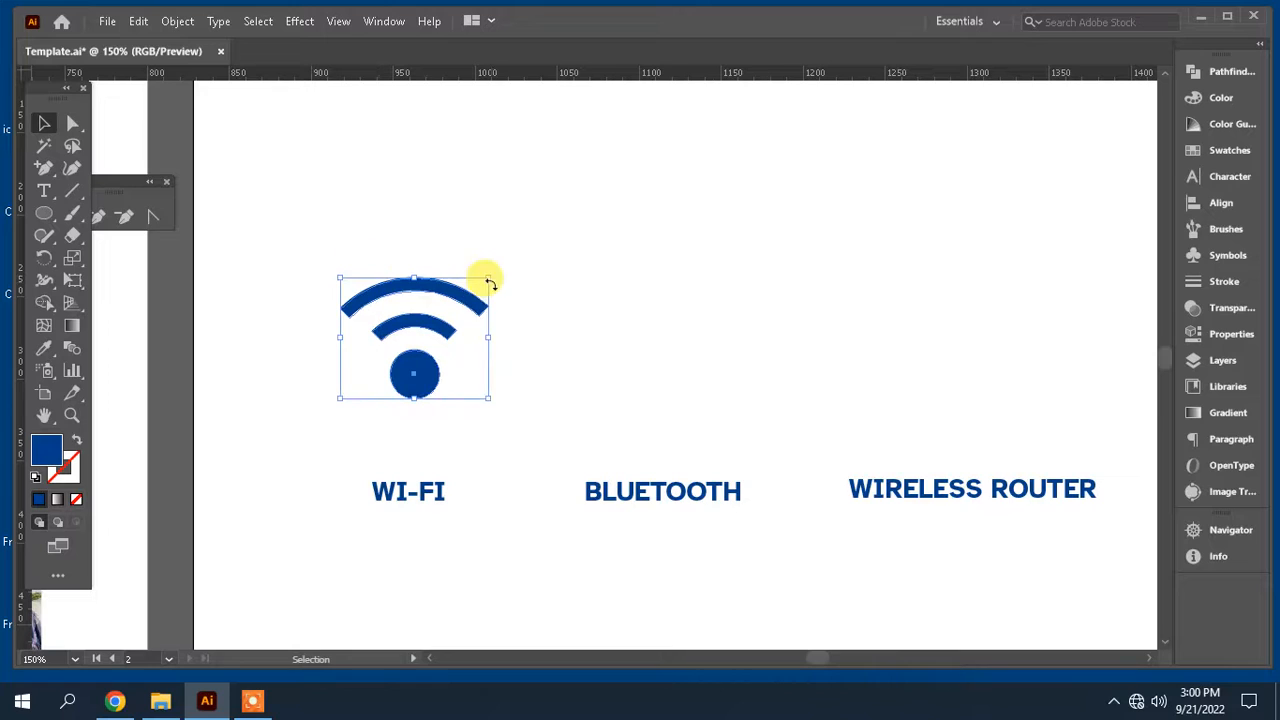
left_click_drag(489, 279, 484, 282)
left_click(553, 395)
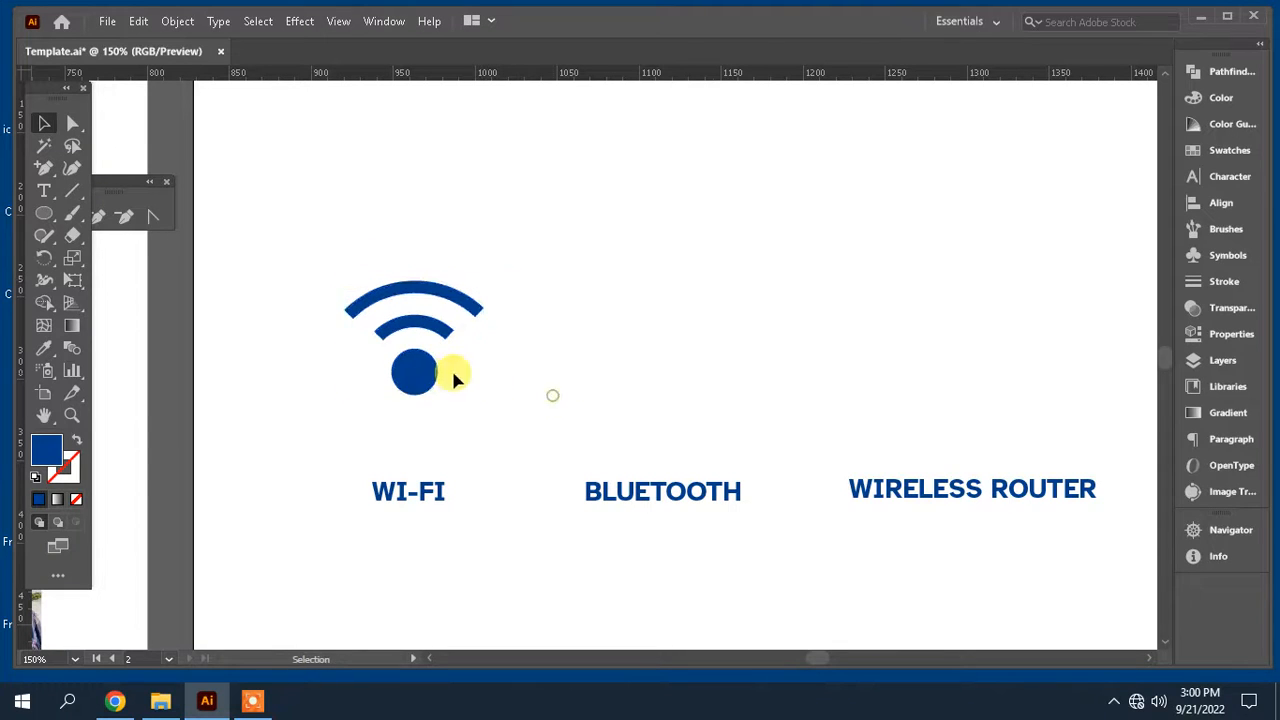
left_click(432, 373)
mouse_move(437, 350)
left_mouse_down()
mouse_move(424, 377)
mouse_move(424, 364)
left_mouse_up()
Step: Select the whole Wi-Fi icon and align its arcs and dot to their horizontal centers
left_click_drag(520, 403, 368, 252)
left_click(1221, 202)
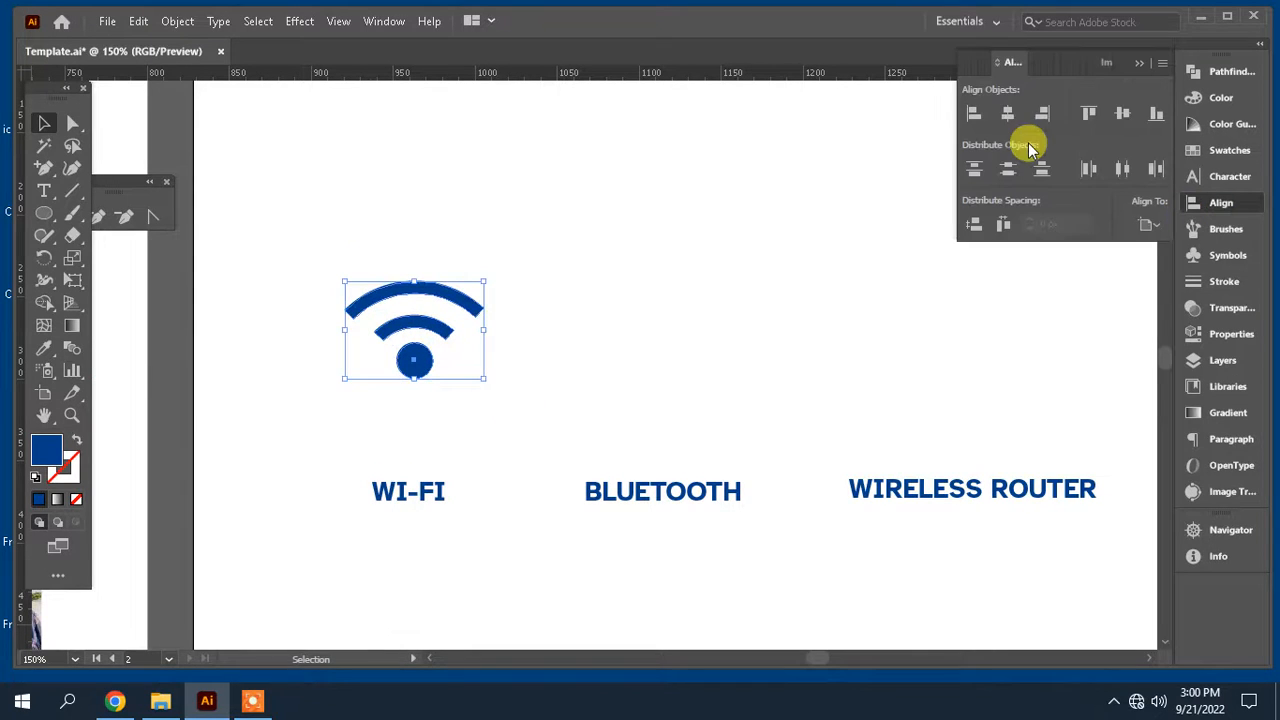
left_click(1007, 113)
Step: Move the Wi-Fi icon down closer to its label
left_click_drag(521, 397, 368, 285)
left_click_drag(443, 323, 430, 372)
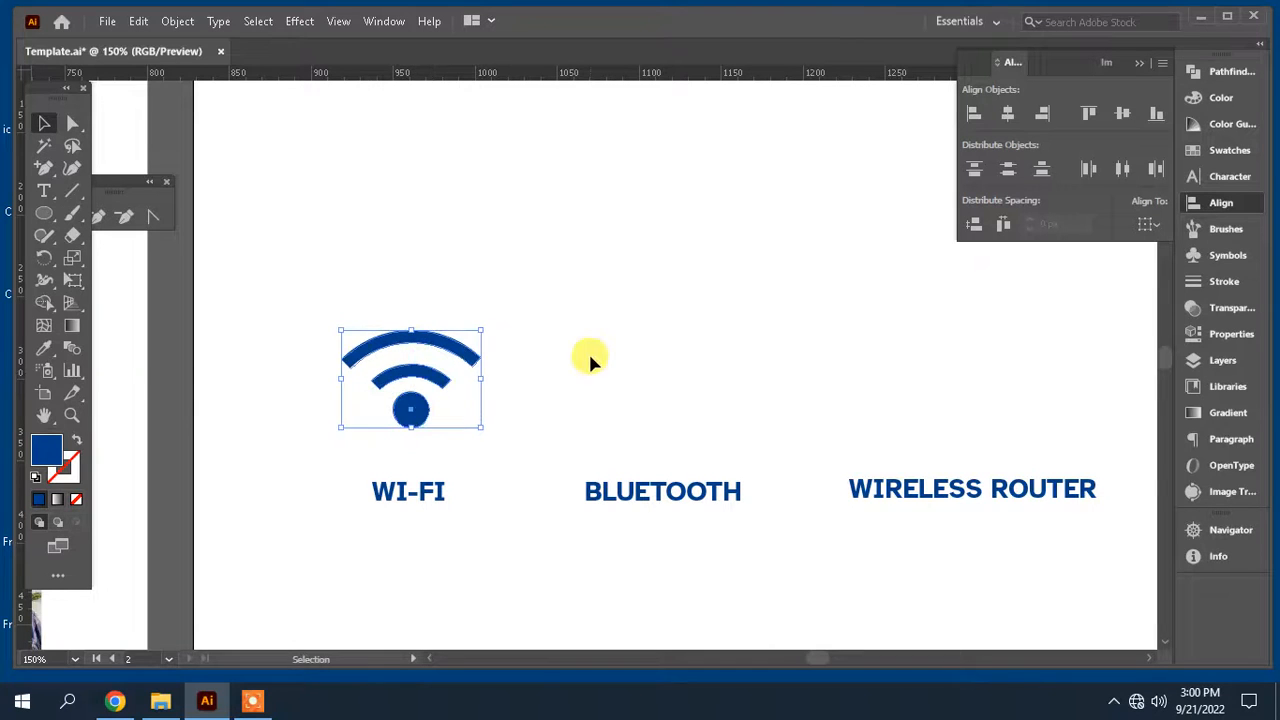
Step: Draw a triangle above the BLUETOOTH label with the Polygon tool, reducing its sides to three
left_click(590, 360)
left_click_drag(590, 360, 675, 315)
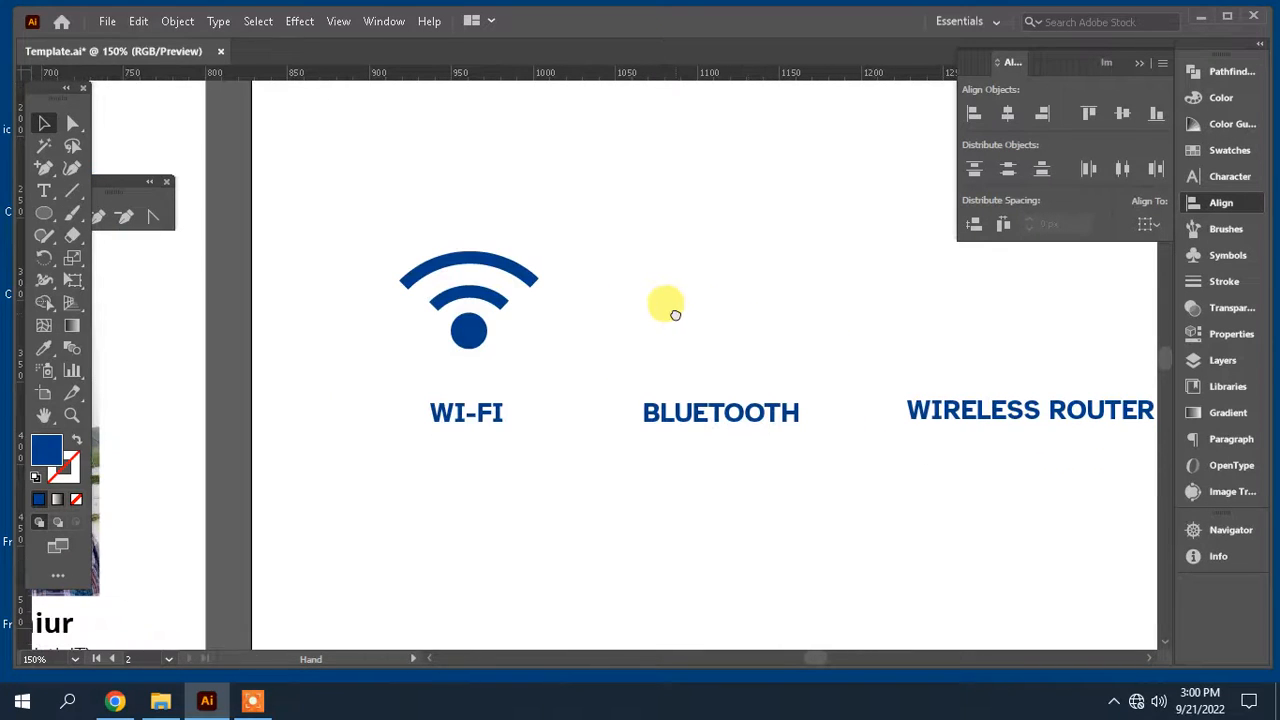
key("ctrl+equal")
key("ctrl+equal")
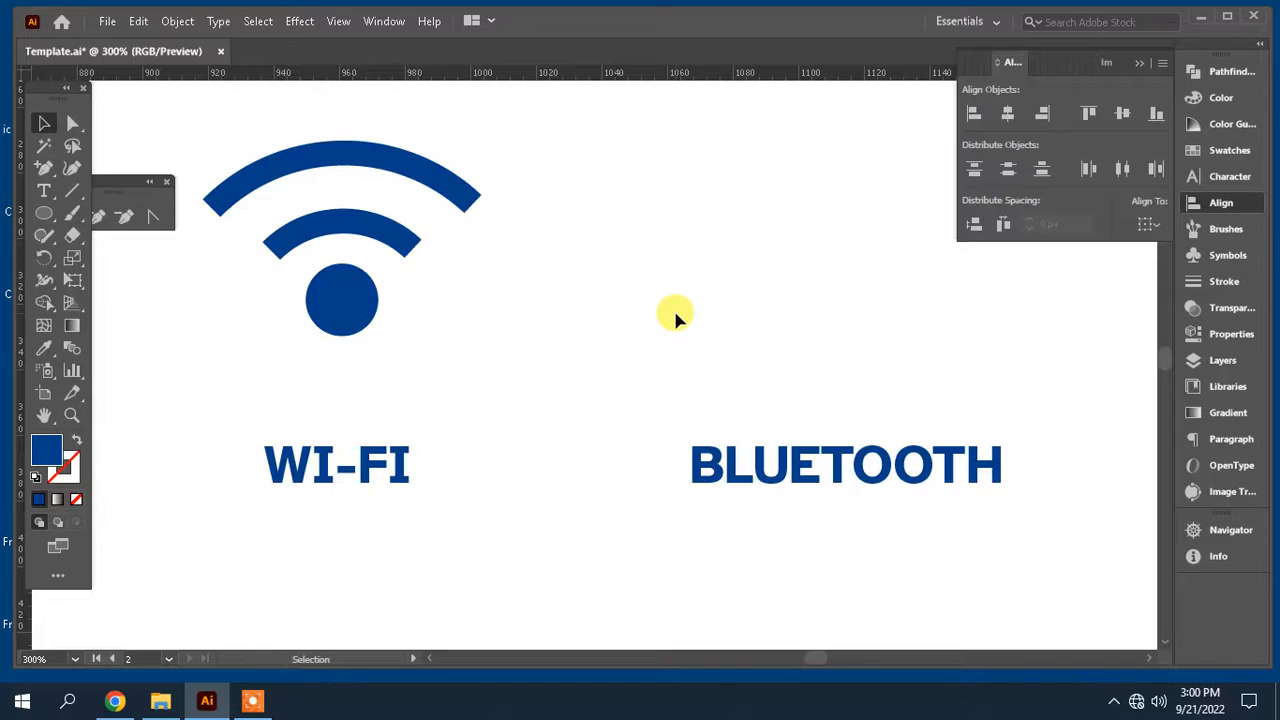
left_click_drag(749, 354, 658, 372)
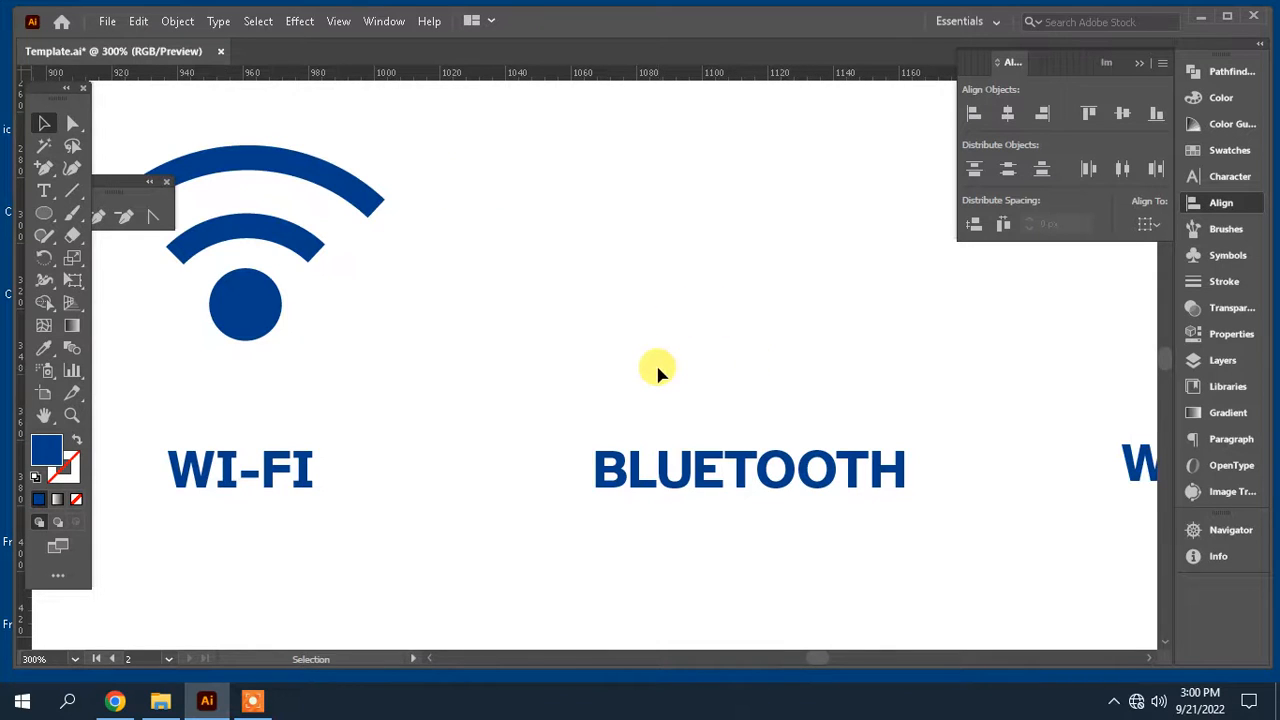
key("ctrl+minus")
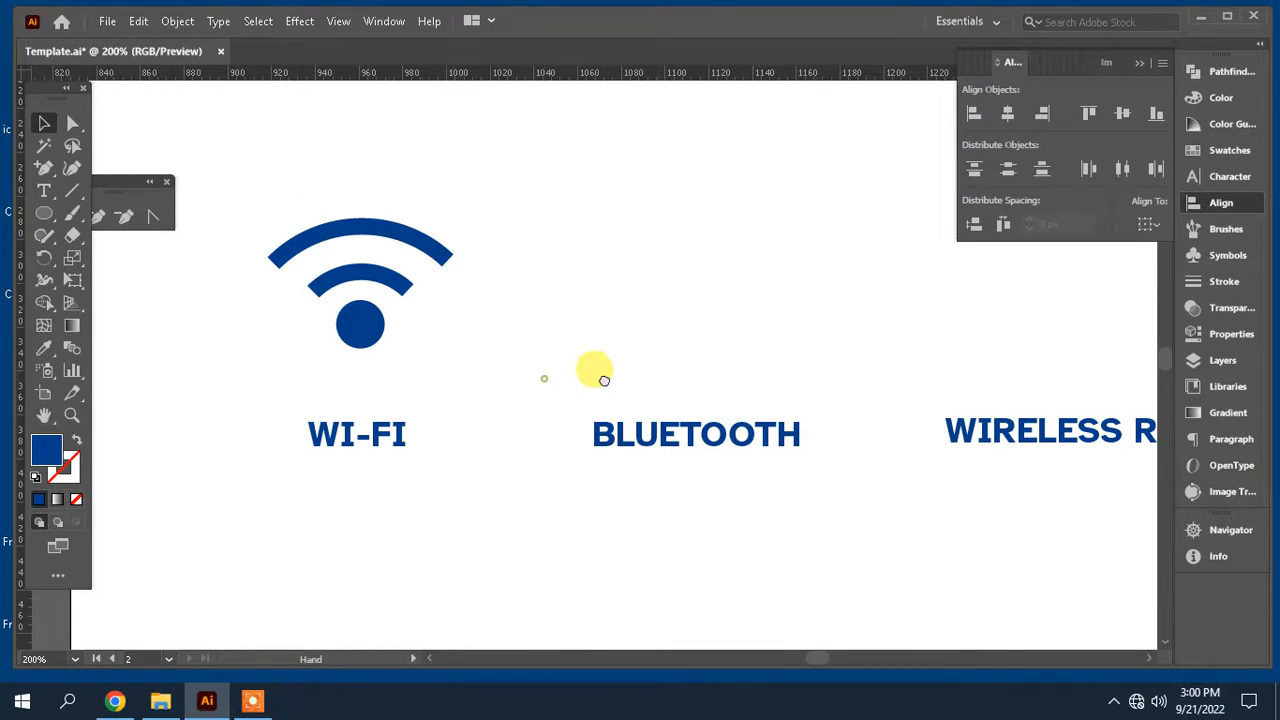
left_click_drag(603, 377, 1275, 458)
left_click_drag(978, 420, 636, 415)
left_click_drag(1193, 506, 575, 436)
left_click_drag(471, 420, 1246, 441)
left_click_drag(758, 443, 349, 437)
left_click_drag(1130, 535, 665, 535)
left_click_drag(1146, 412, 686, 529)
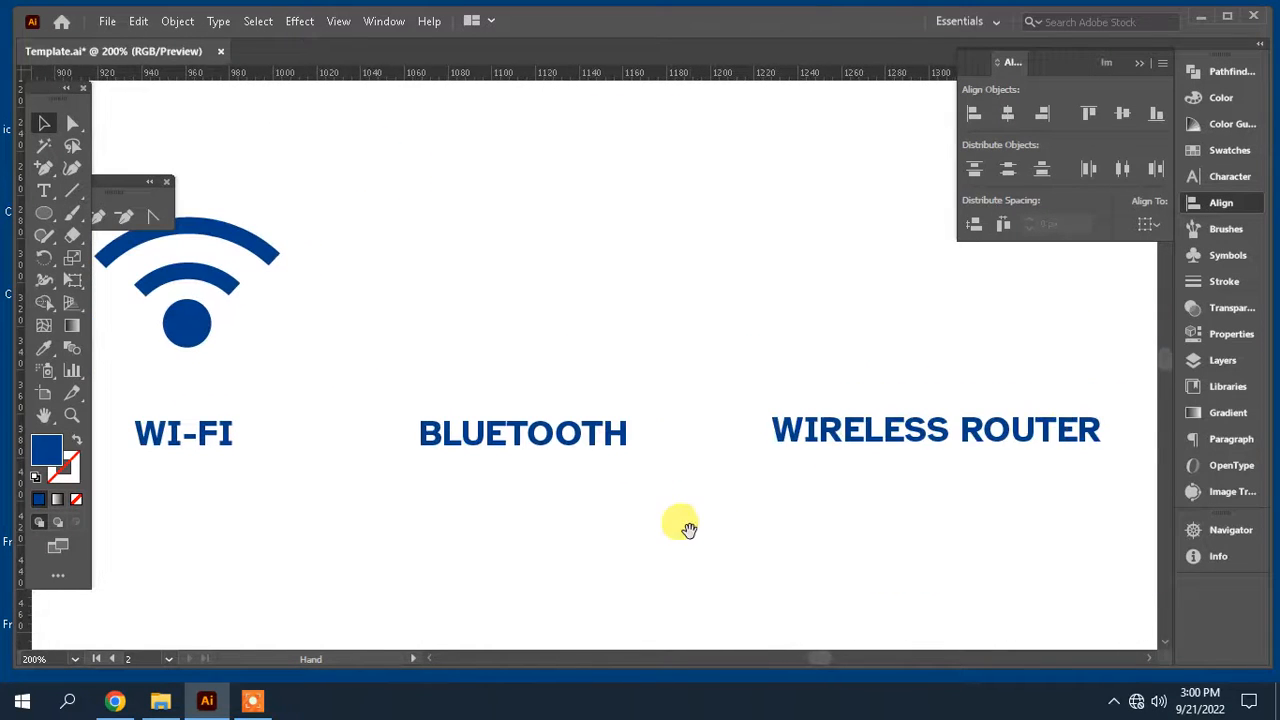
left_click(47, 215)
left_click_drag(48, 216, 157, 302)
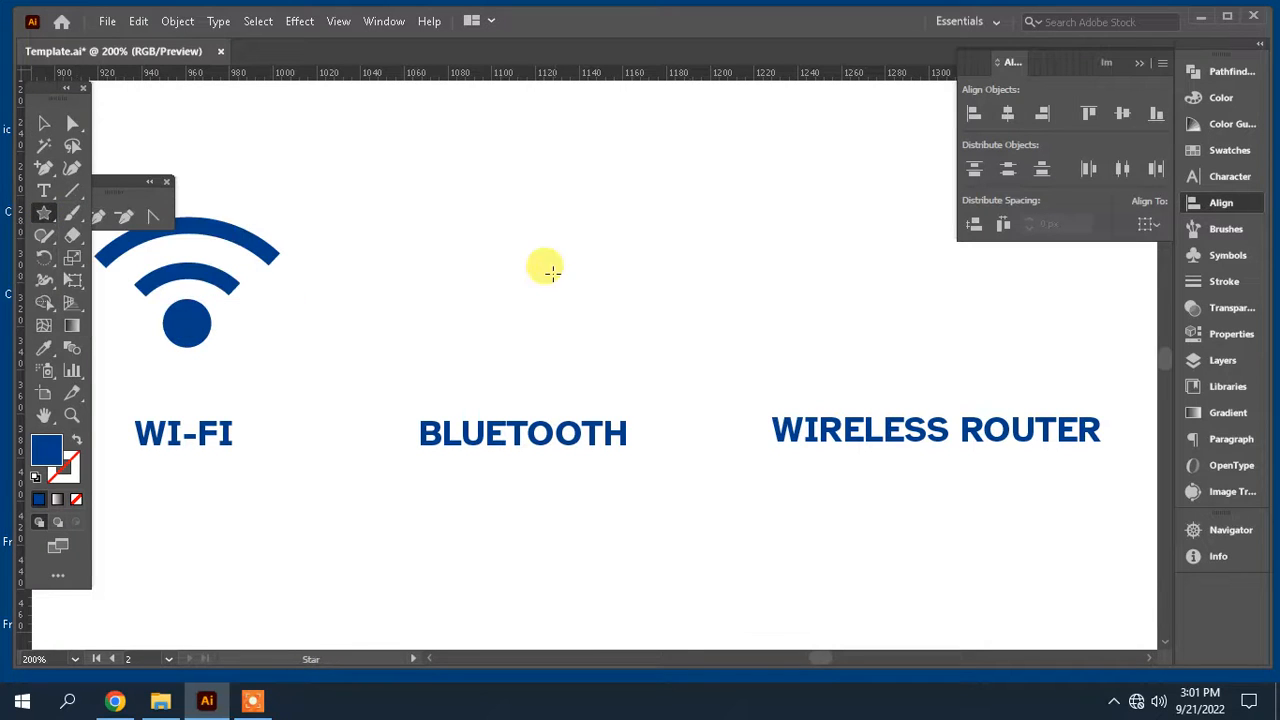
left_click_drag(543, 270, 574, 341)
key("Down")
key("Down")
key("shift")
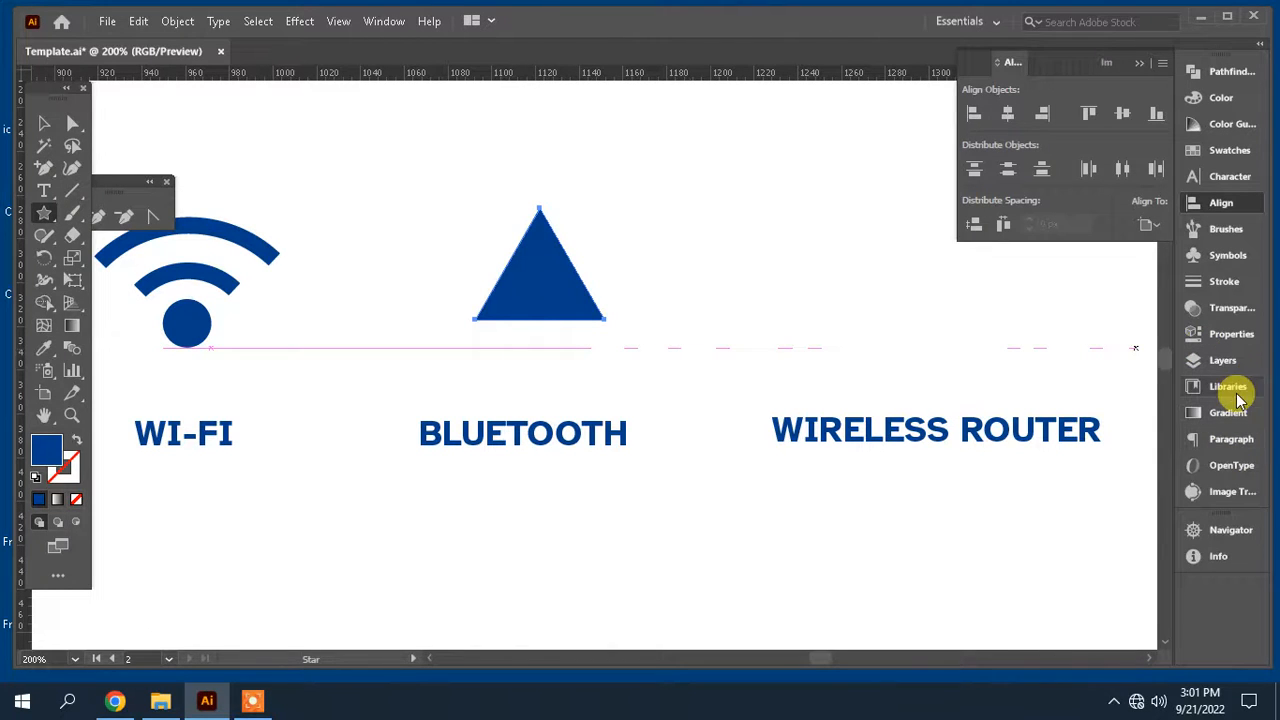
Step: Turn the triangle into an outline with no fill and a 6 pt stroke
left_click(1238, 284)
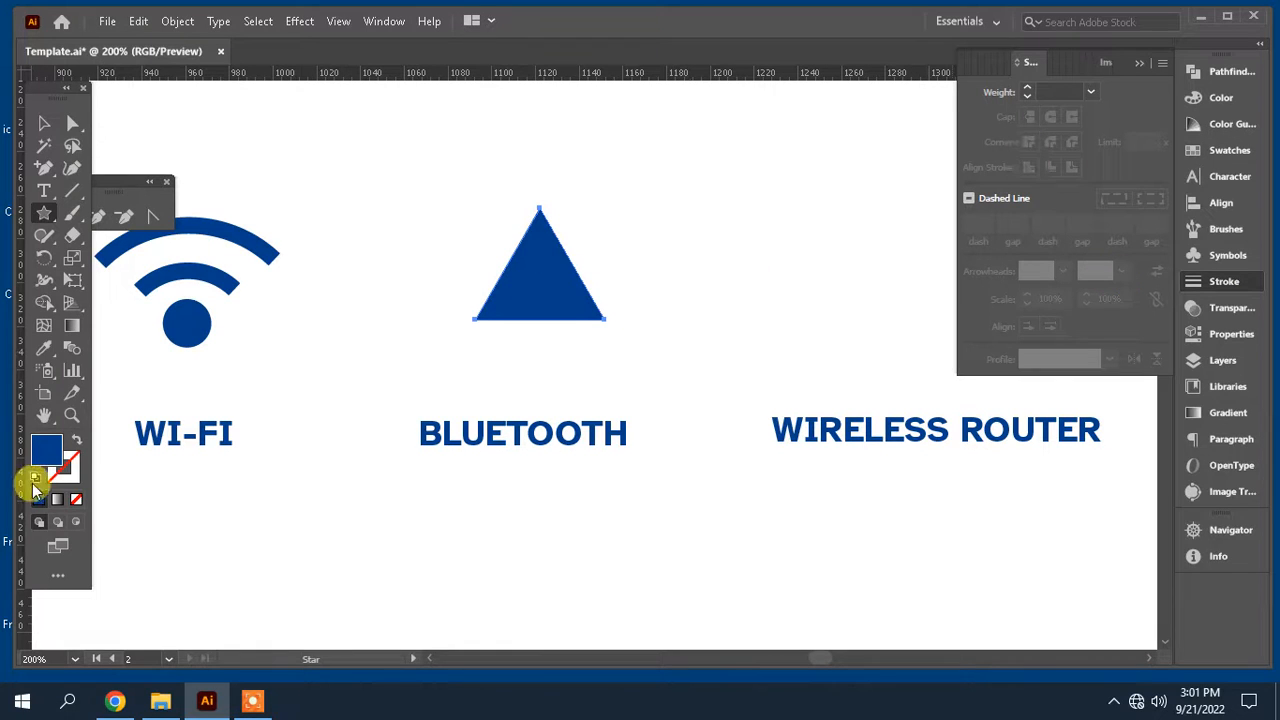
left_click(76, 499)
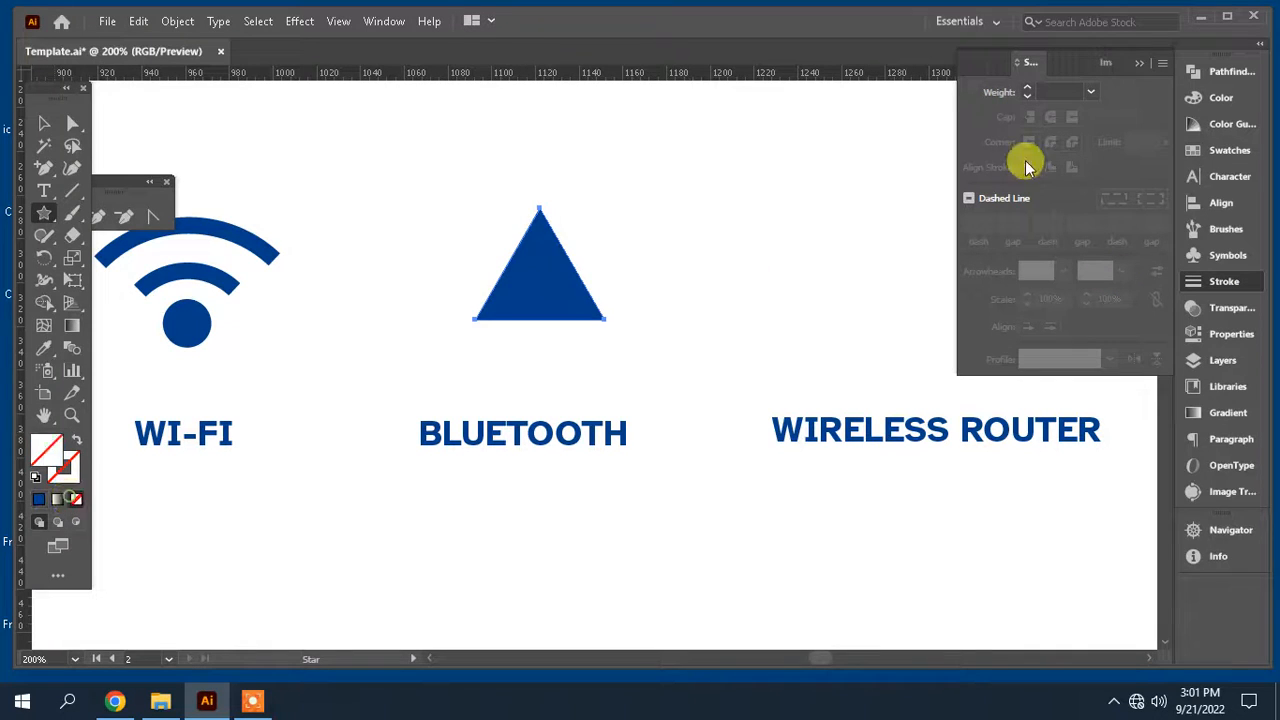
left_click(1094, 92)
left_click(1119, 318)
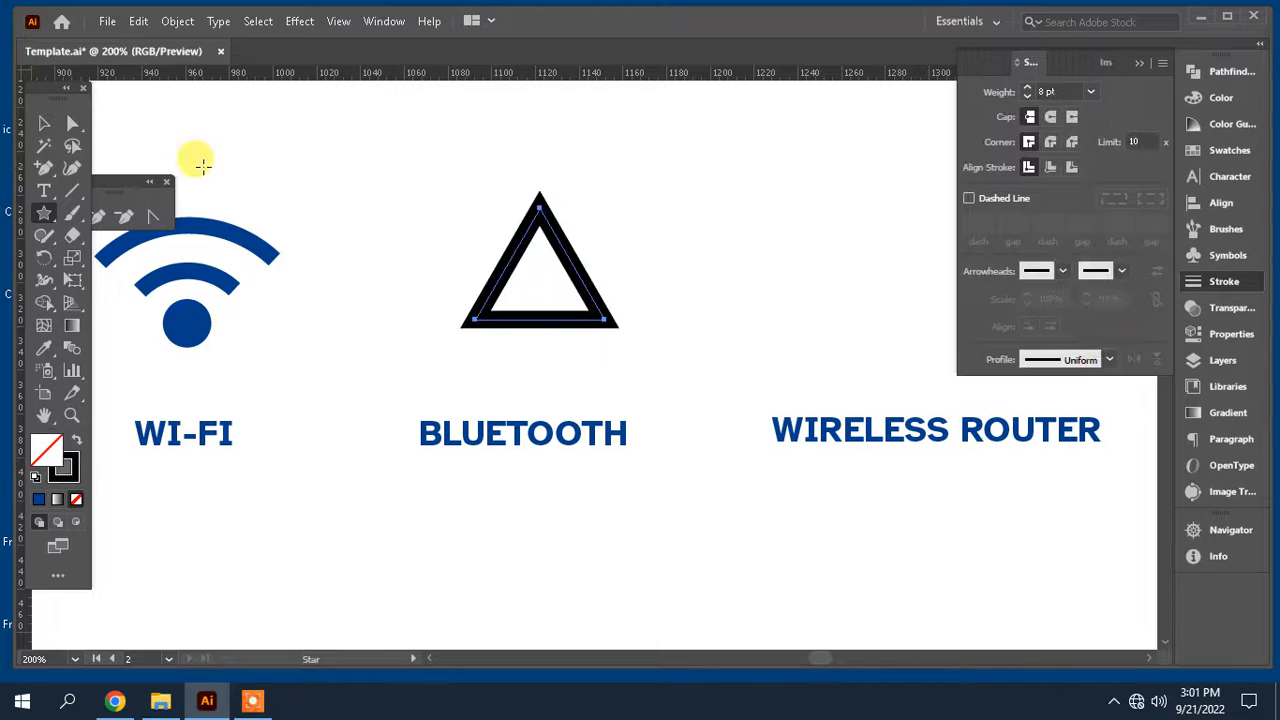
left_click(46, 122)
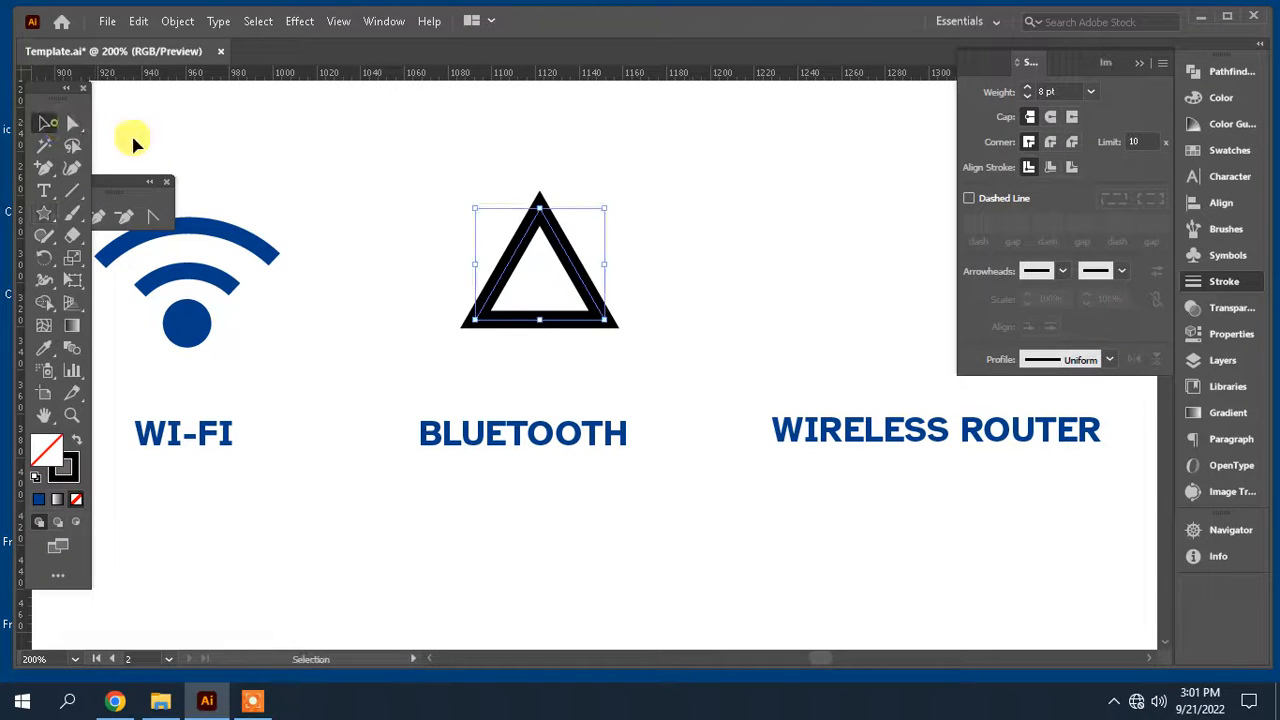
left_click(1091, 91)
left_click(1116, 275)
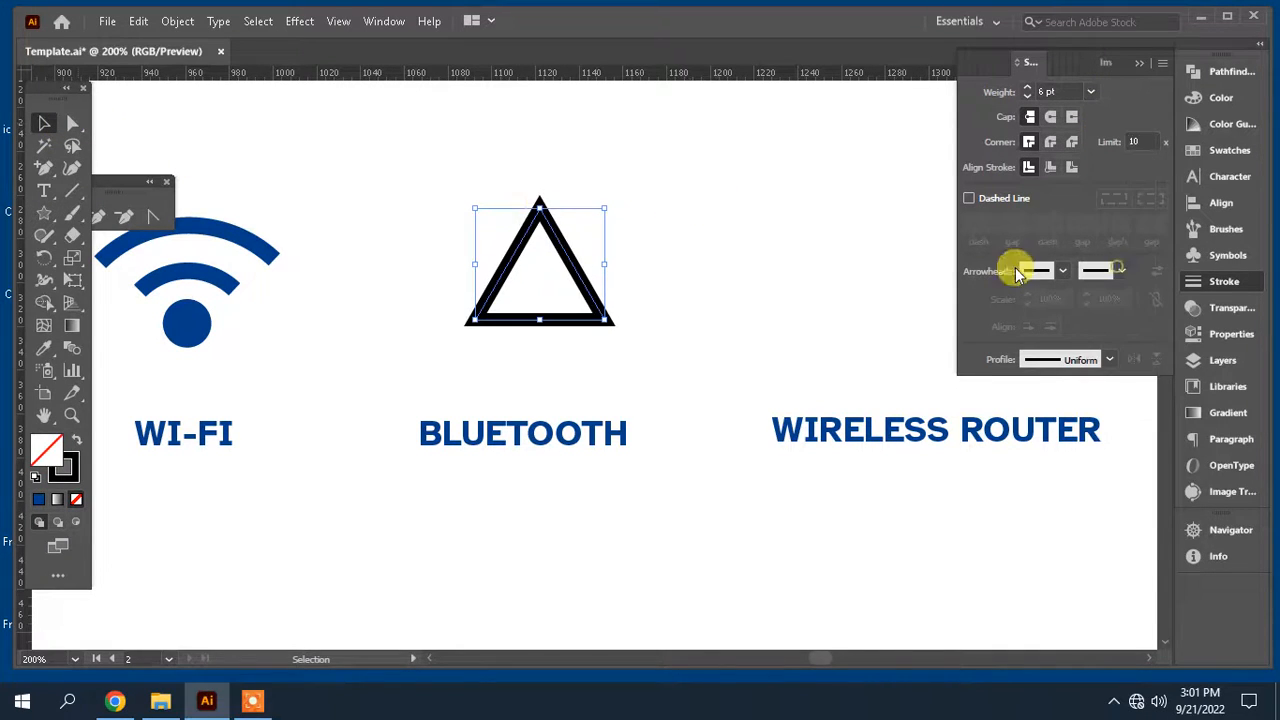
Step: Rotate the triangle 90° so it points right
left_click_drag(607, 210, 590, 222)
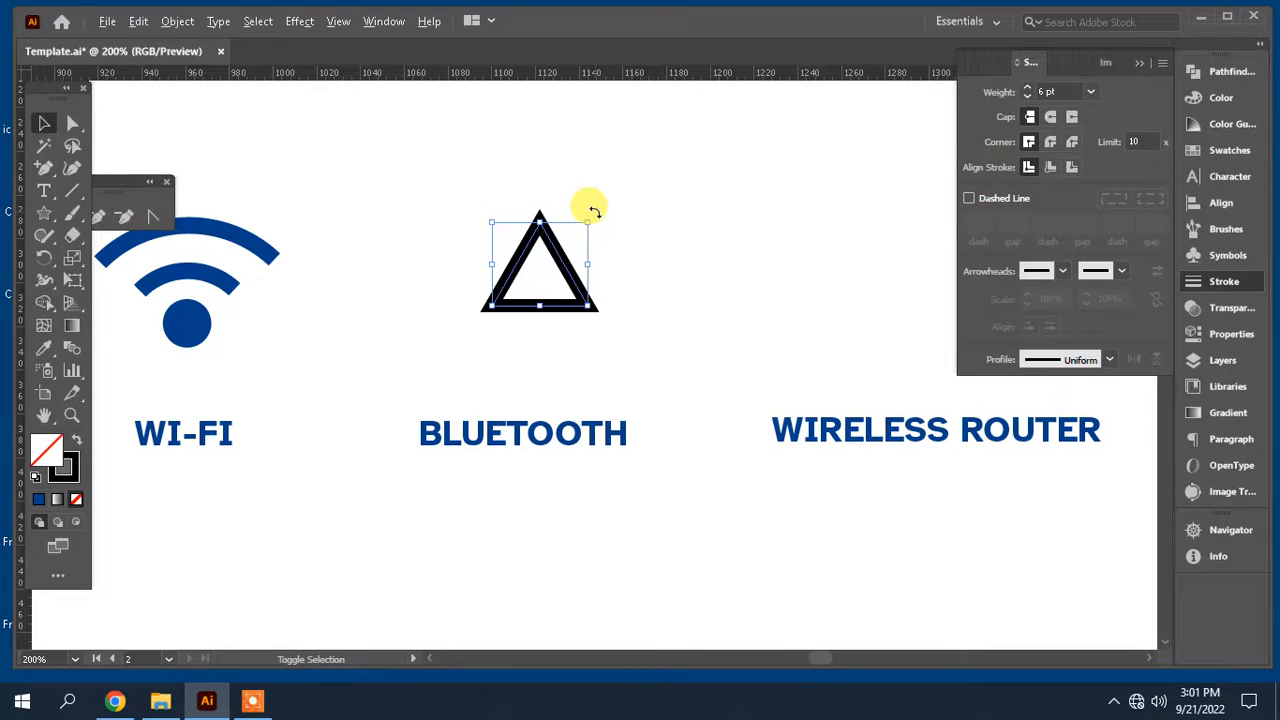
left_click_drag(594, 211, 786, 250)
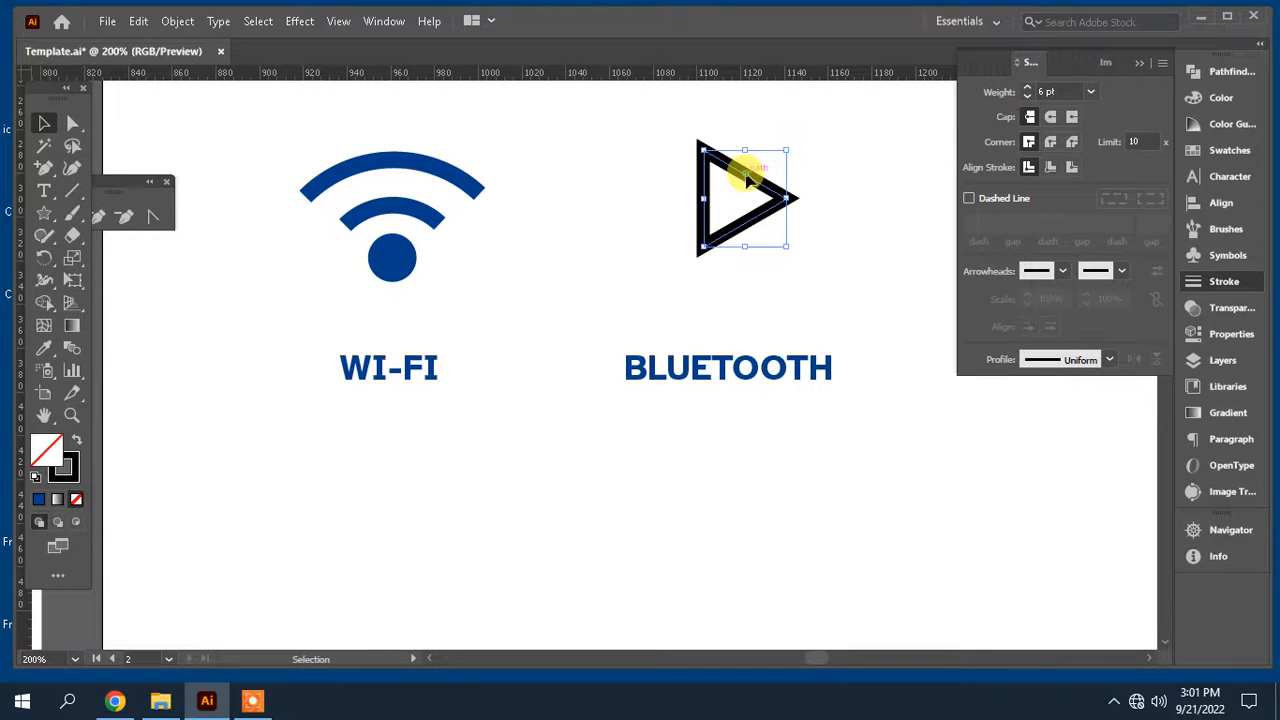
Step: Duplicate the triangle directly below the first one
left_click_drag(747, 179, 757, 252)
left_click(837, 227)
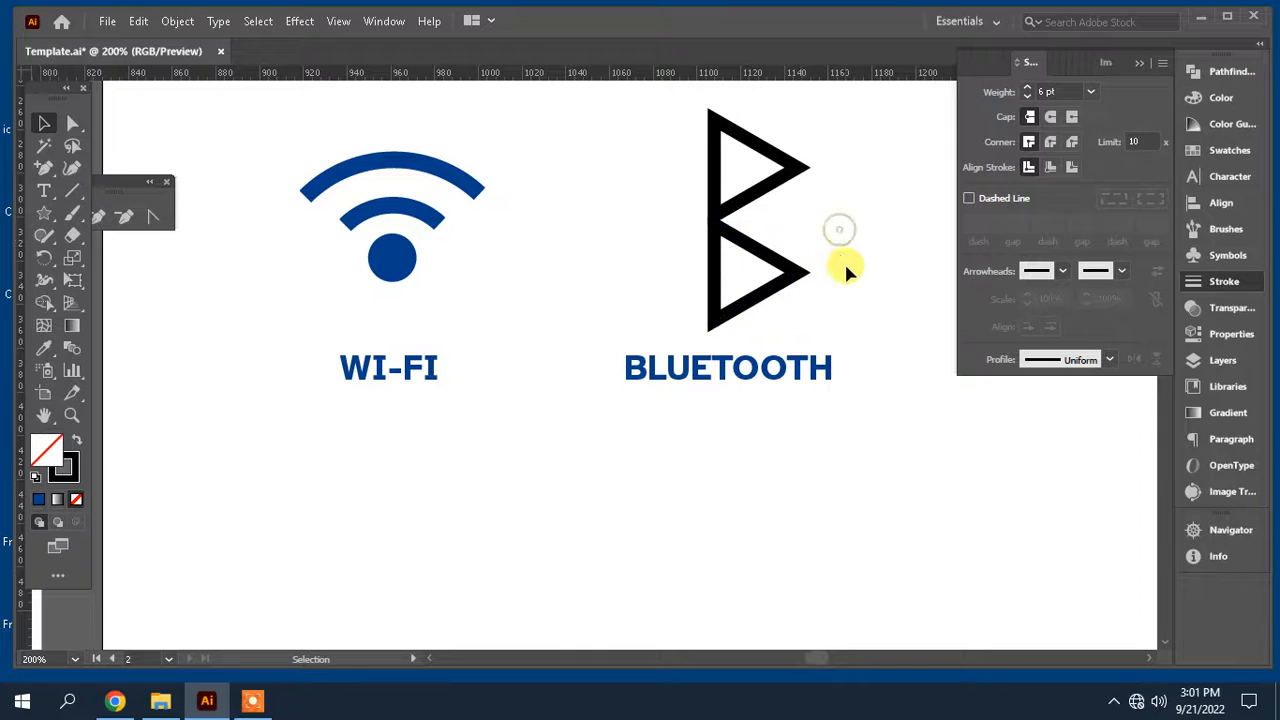
Step: Move the upper triangle up so the two triangles meet at a point
left_click_drag(848, 280, 697, 163)
left_click(1221, 202)
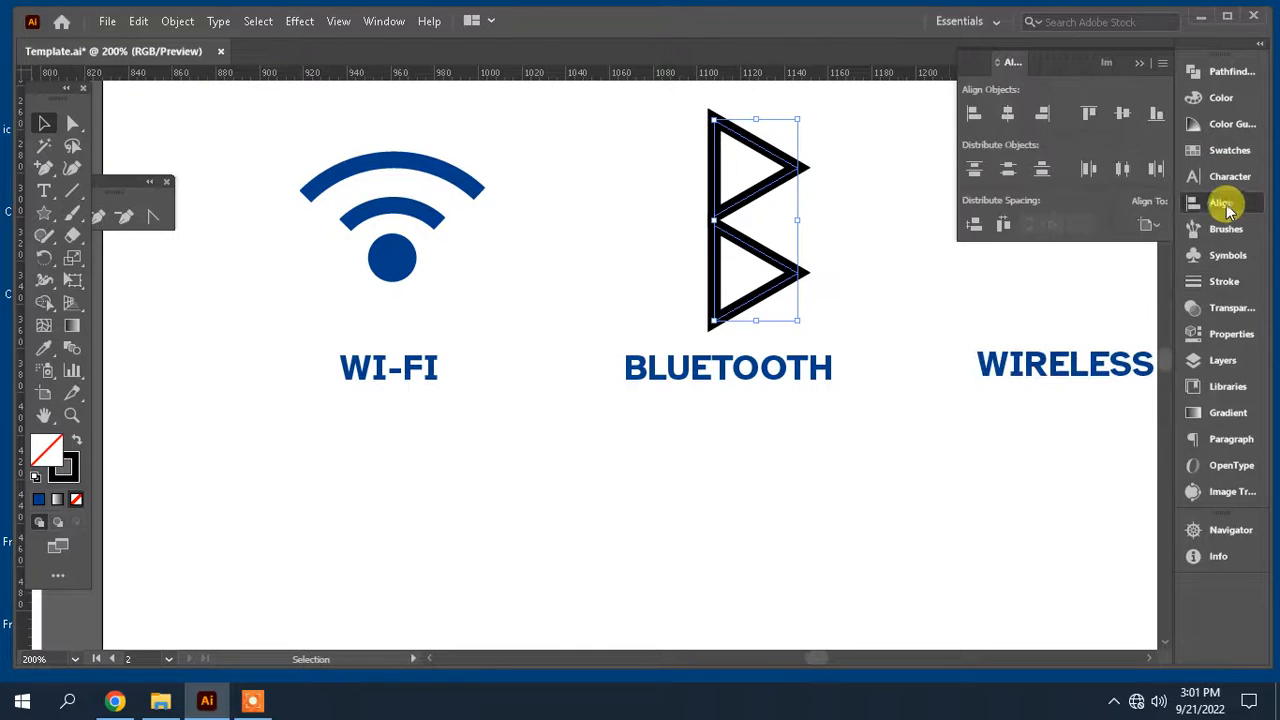
left_click(859, 208)
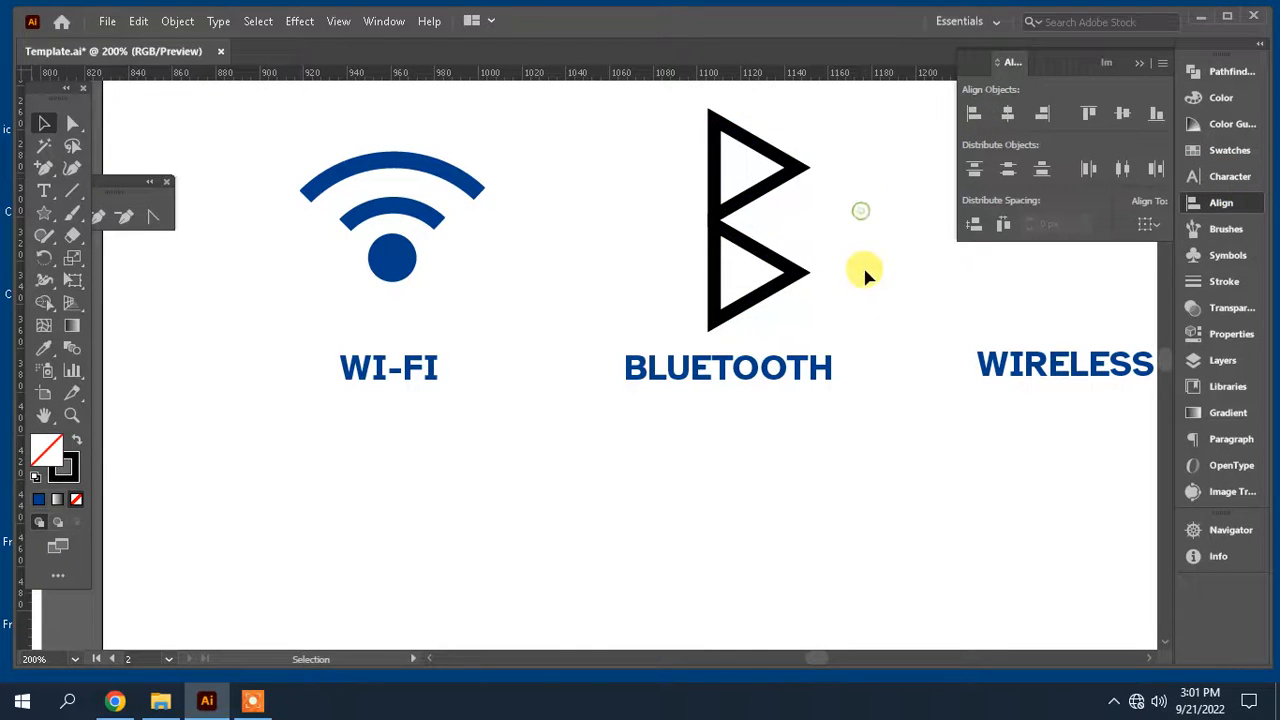
left_click_drag(863, 268, 701, 122)
left_click_drag(745, 200, 749, 177)
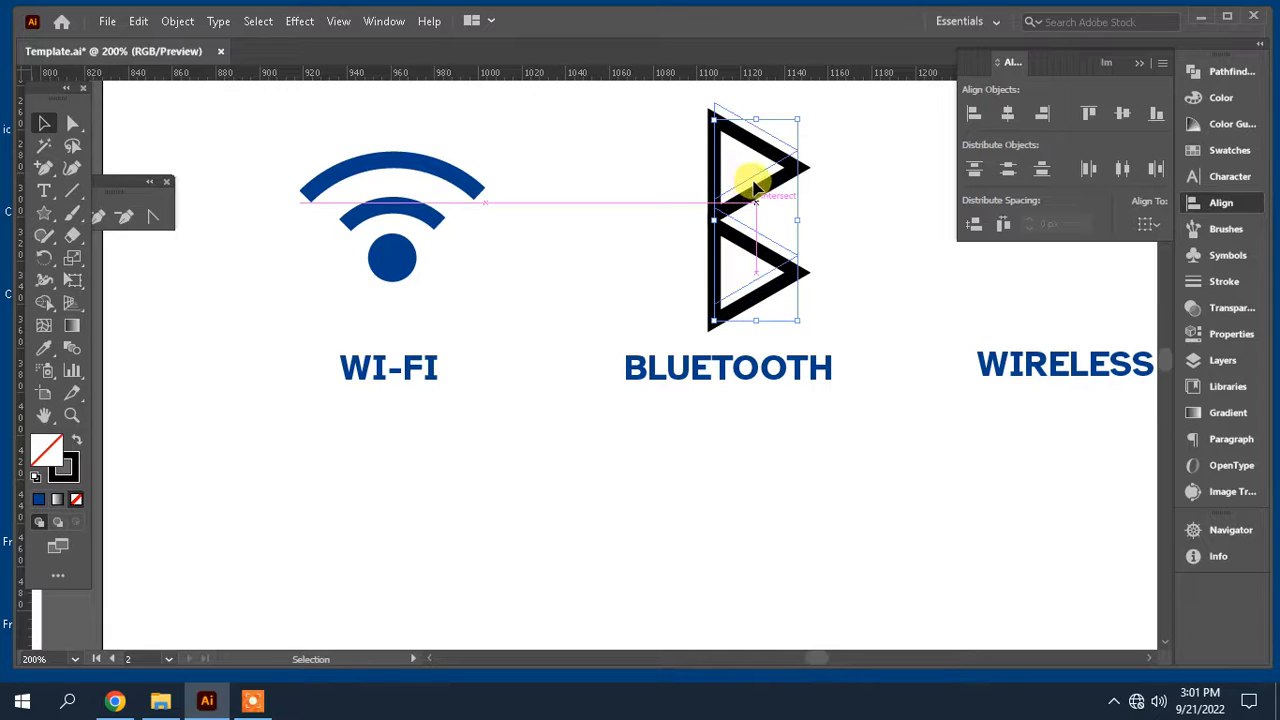
left_click(874, 206)
Step: Copy the upper triangle to the left, placing it between the two stacked triangles
left_click(792, 152)
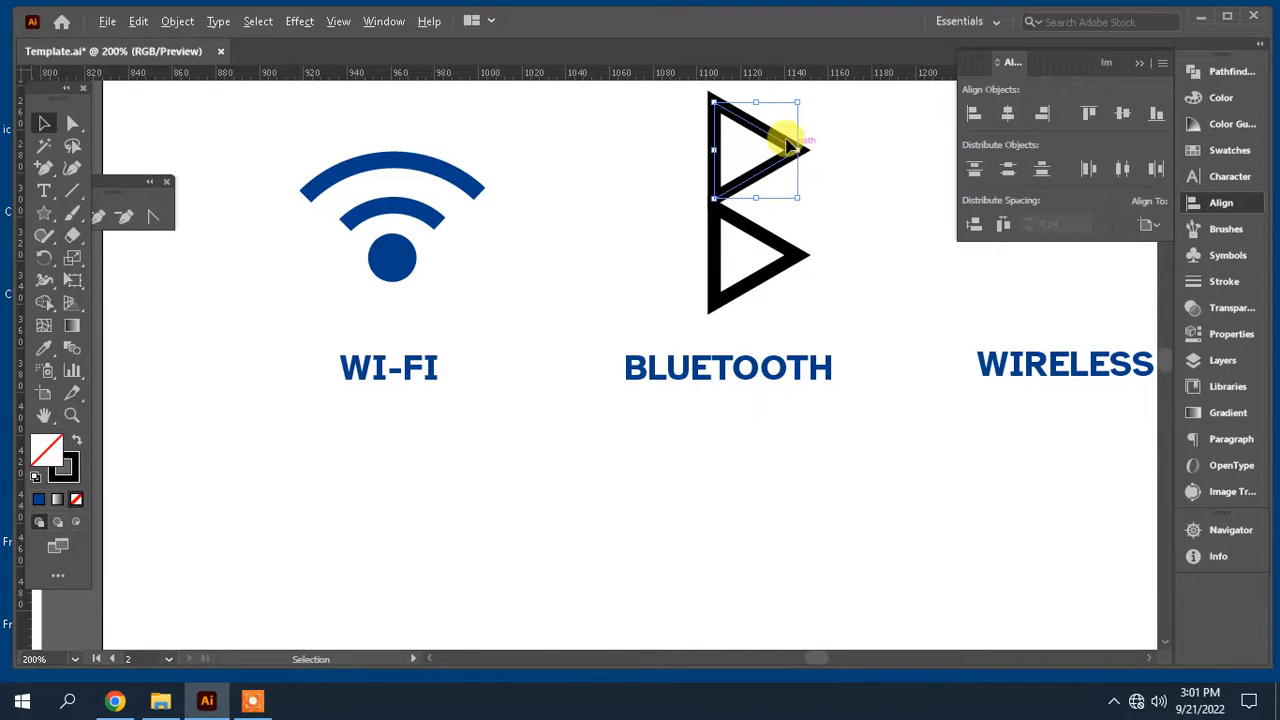
left_click(826, 137)
left_click_drag(788, 150, 703, 197)
left_click(863, 232)
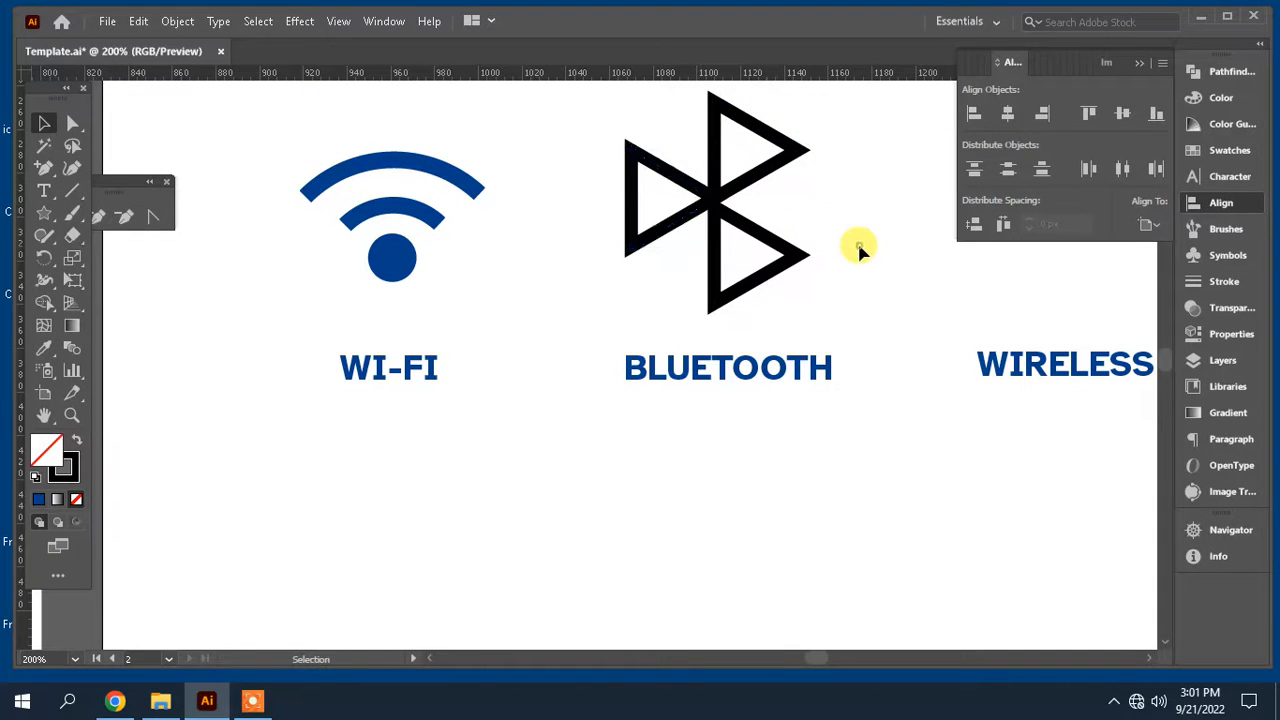
Step: Select all three triangles and align them to their vertical centers
left_click_drag(845, 264, 628, 140)
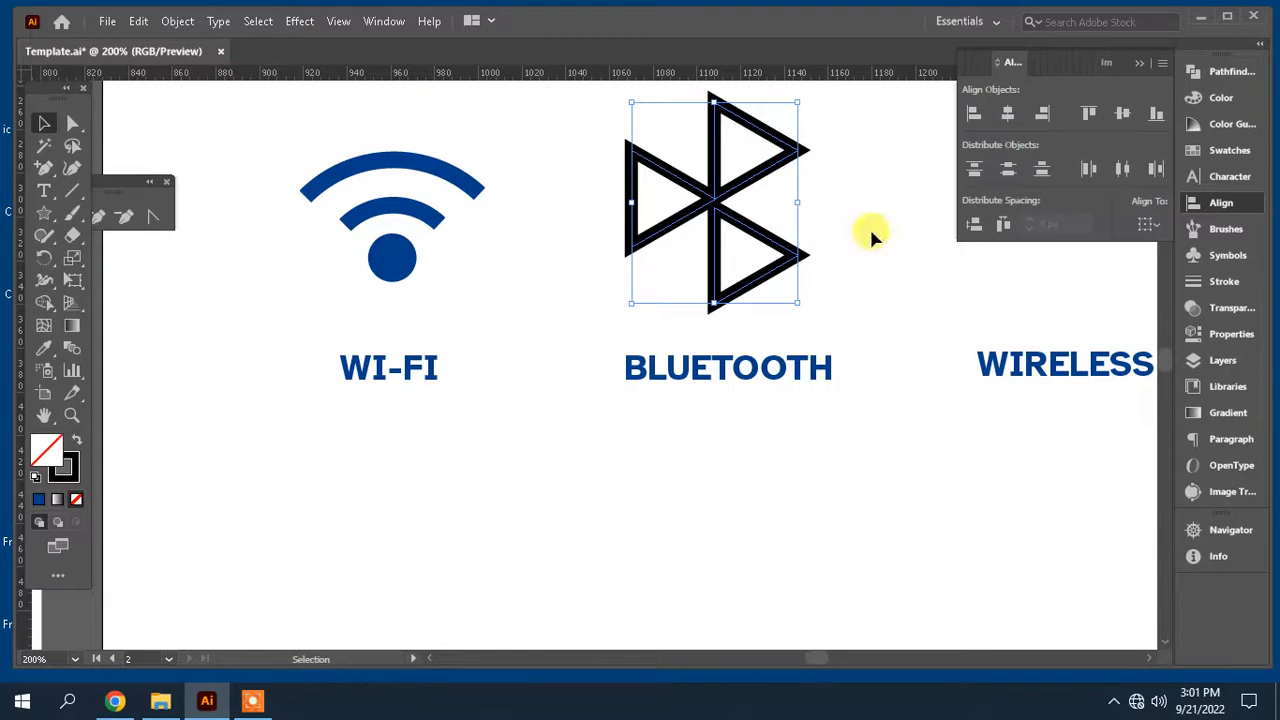
key("a")
left_click_drag(851, 277, 766, 120)
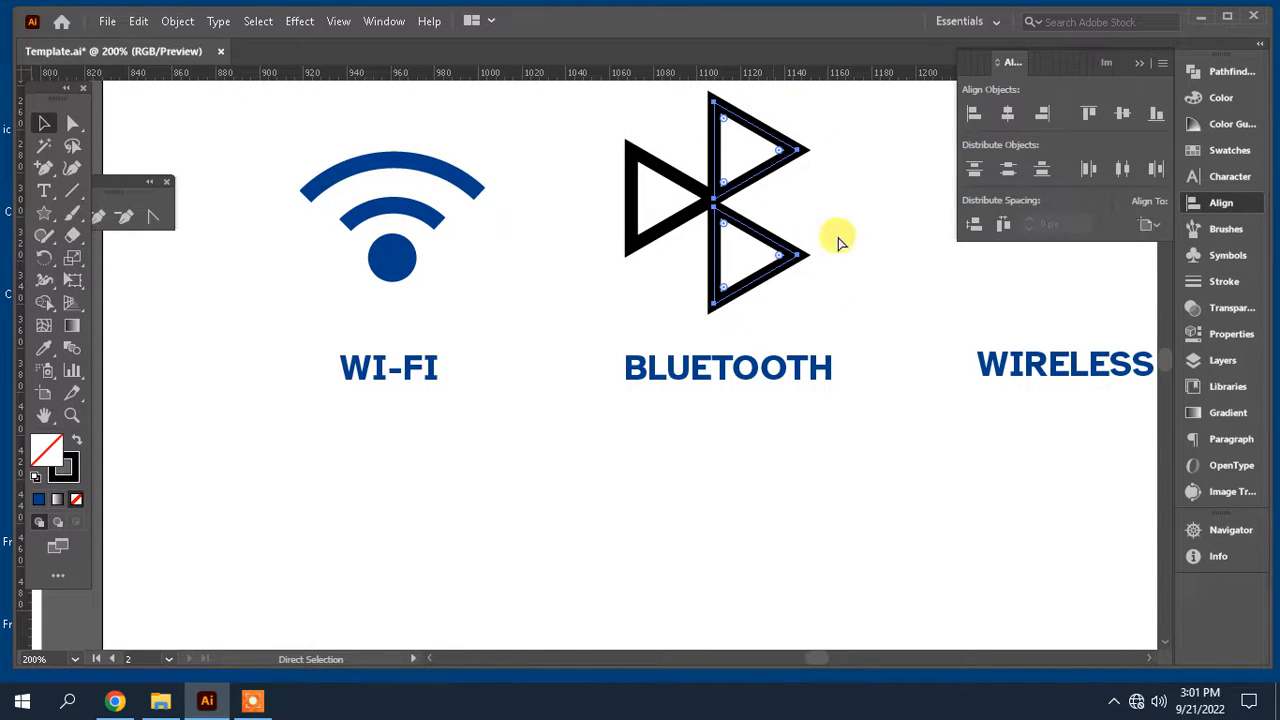
key("v")
left_click_drag(878, 307, 580, 118)
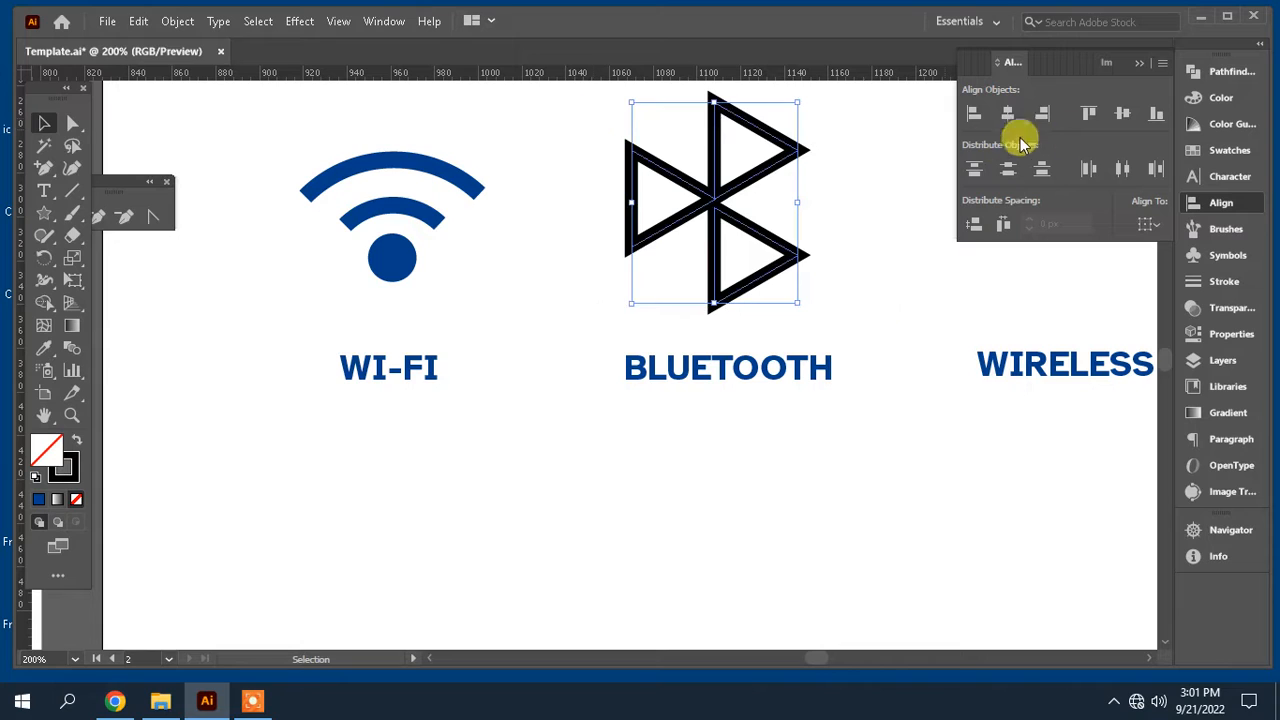
left_click(1123, 113)
left_click(853, 295)
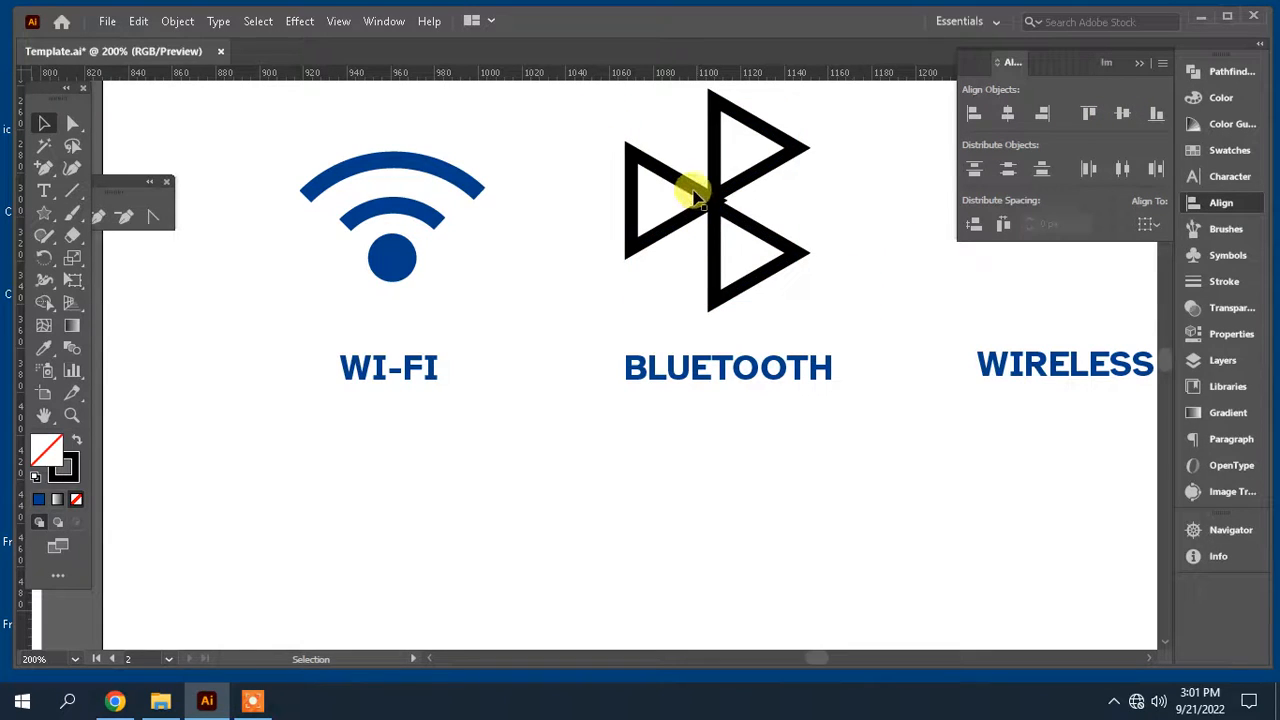
Step: Nudge the left triangle three steps to the left
key("Left")
key("Left")
key("Left")
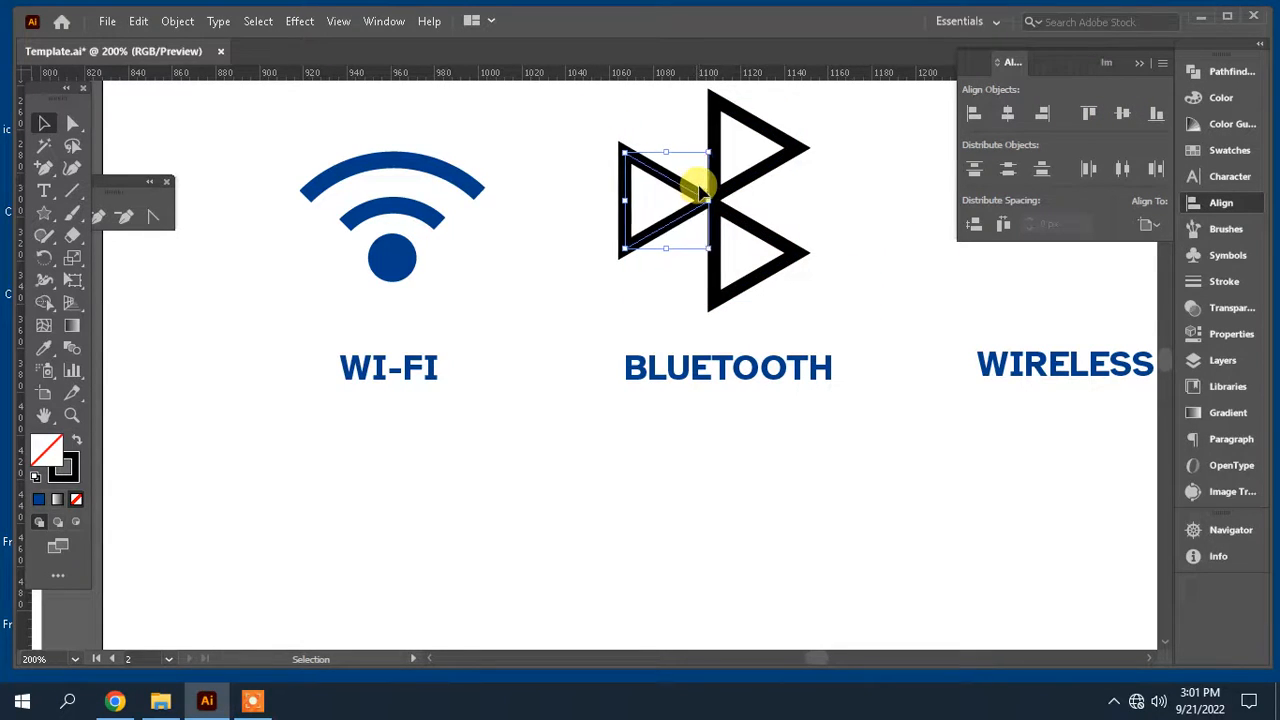
Step: Select all three triangles and outline their strokes into filled shapes
left_click_drag(871, 291, 632, 122)
left_click(184, 25)
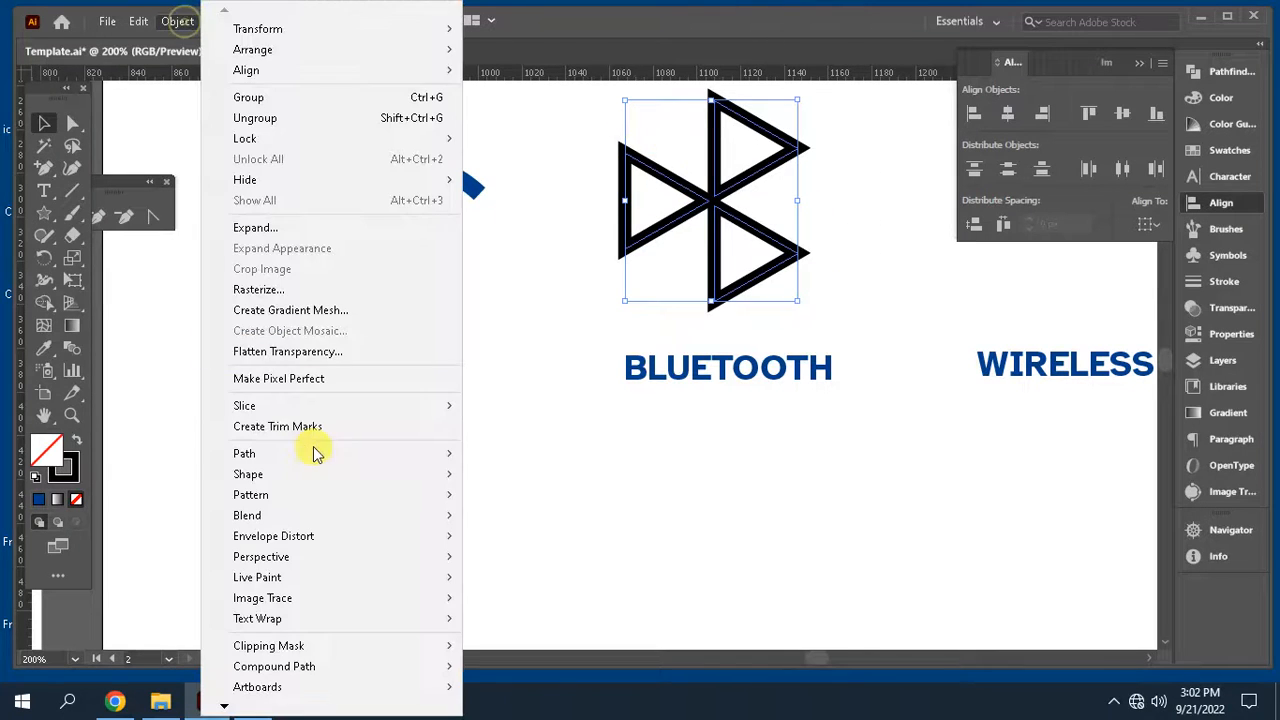
mouse_move(314, 457)
left_click(622, 505)
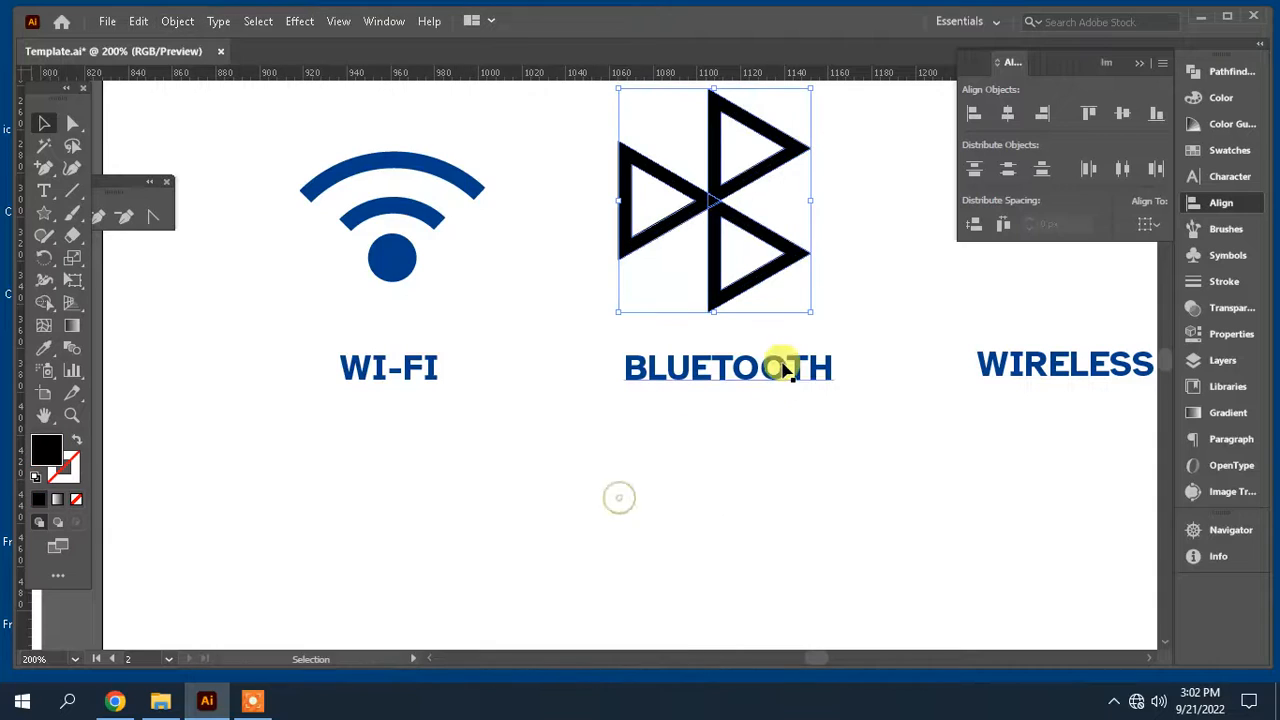
left_click(905, 289)
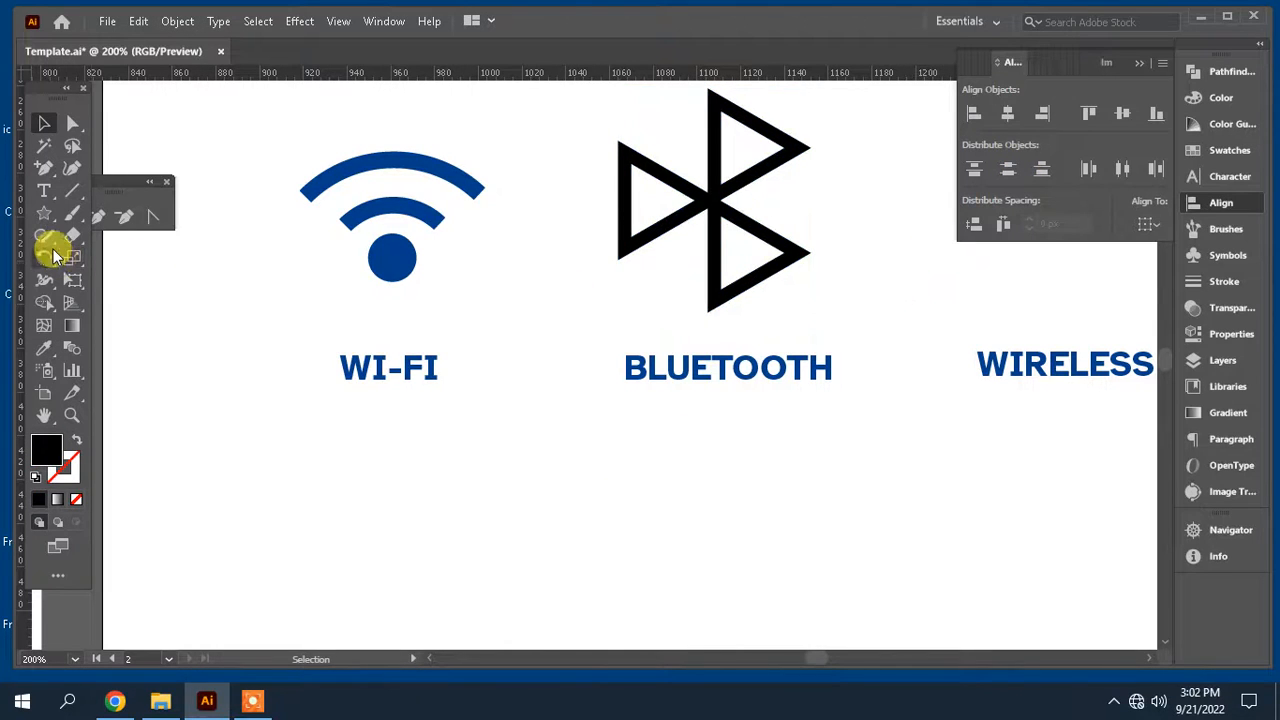
Step: Draw a tall narrow rectangle beside the triangles' spine, spanning their full height
left_click_drag(48, 216, 186, 209)
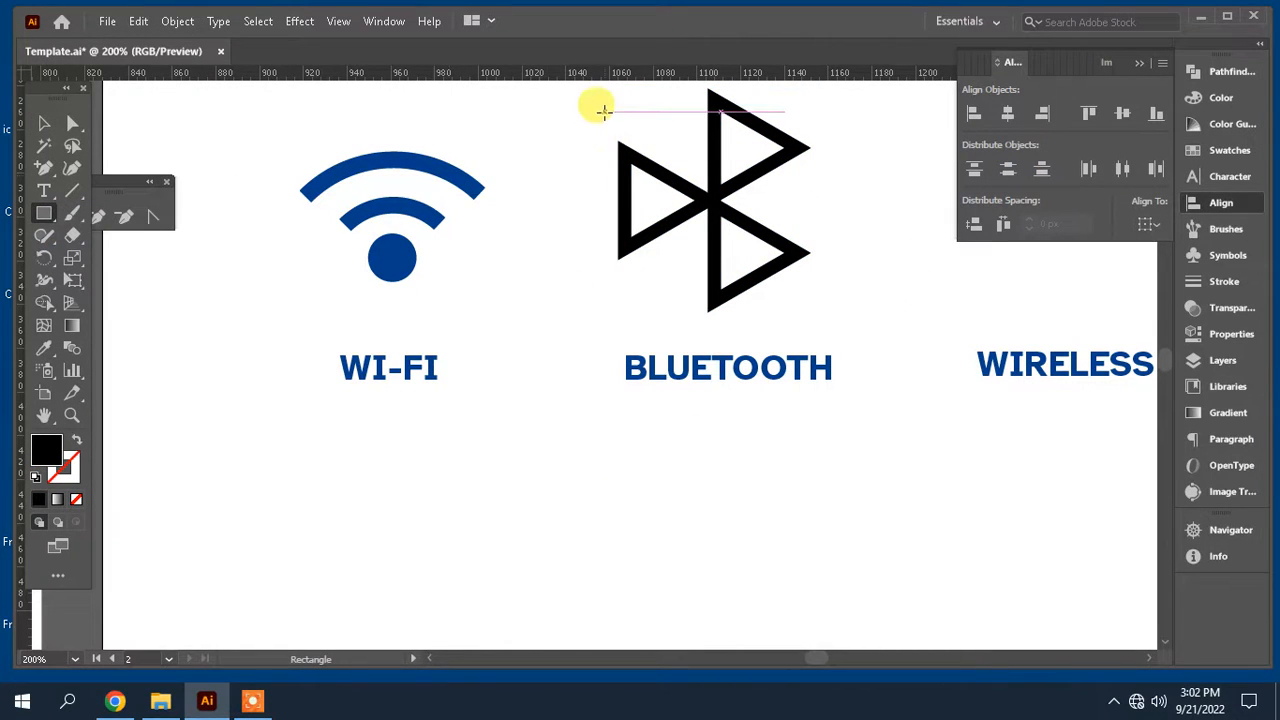
left_click_drag(604, 110, 646, 311)
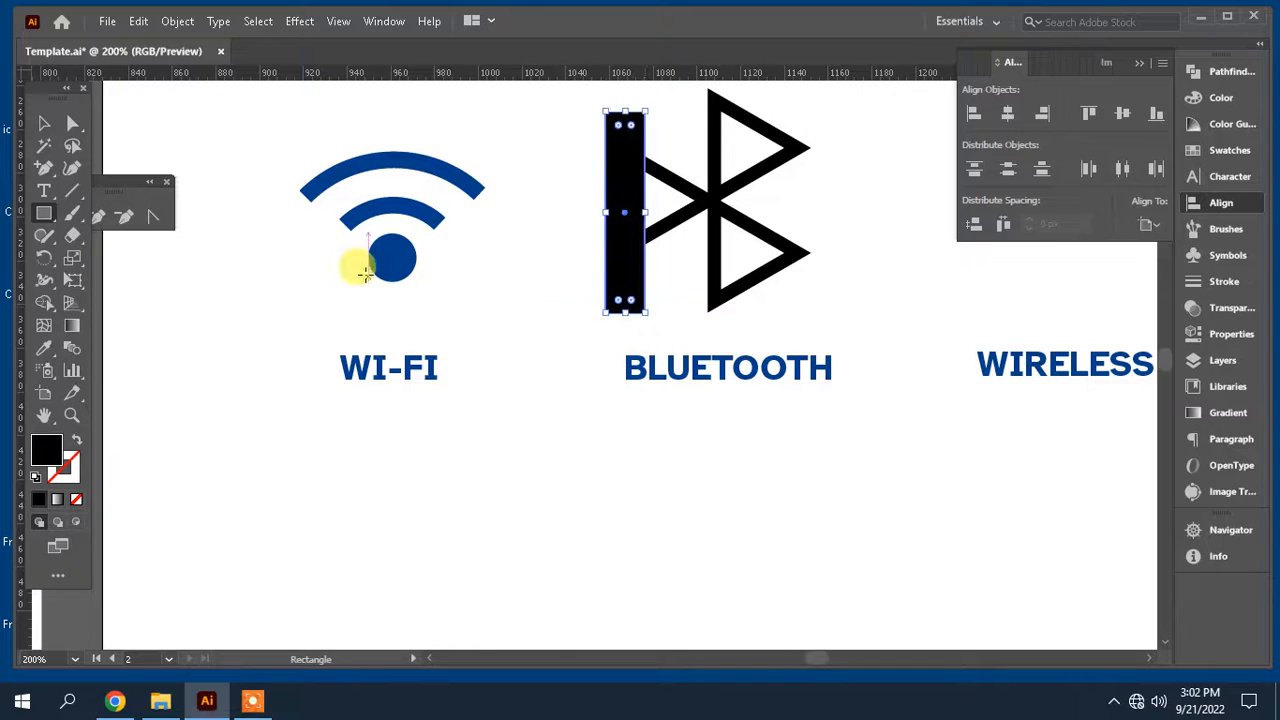
left_click(44, 122)
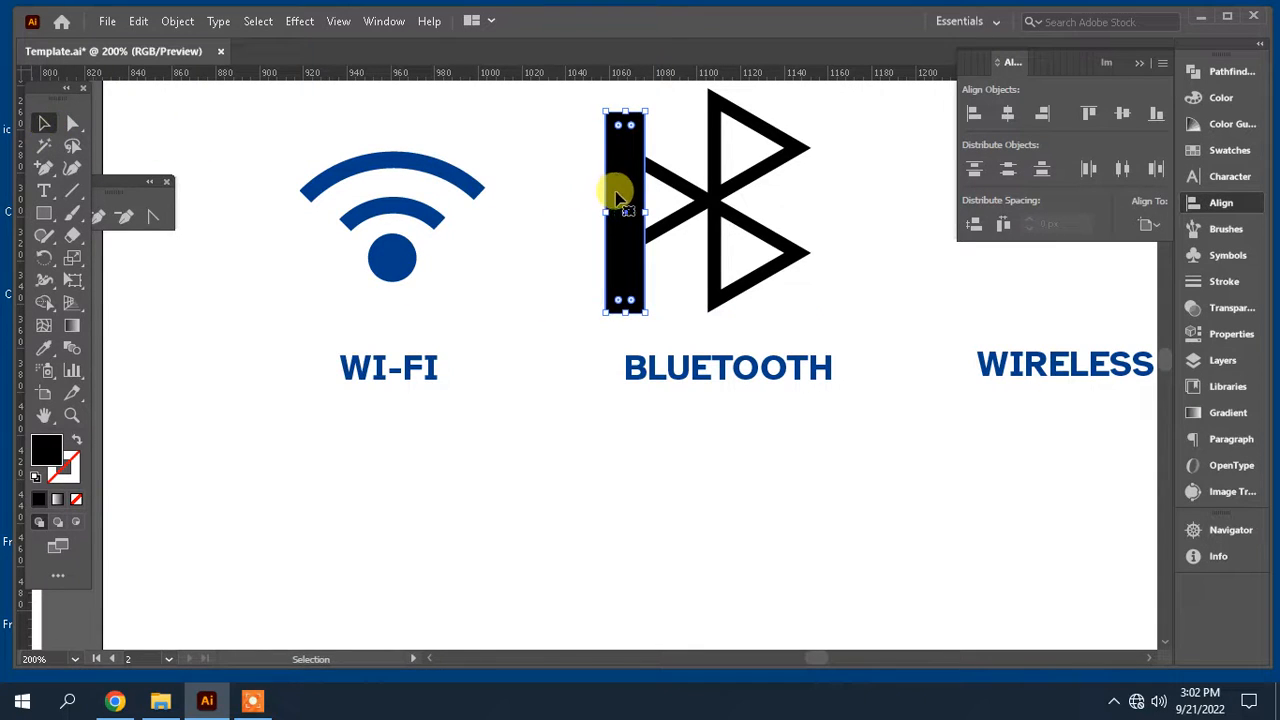
Step: Select the rectangle with the left triangle and subtract the rectangle with Minus Front to trim the triangle
left_click_drag(619, 195, 697, 185)
left_click(697, 190, "shift")
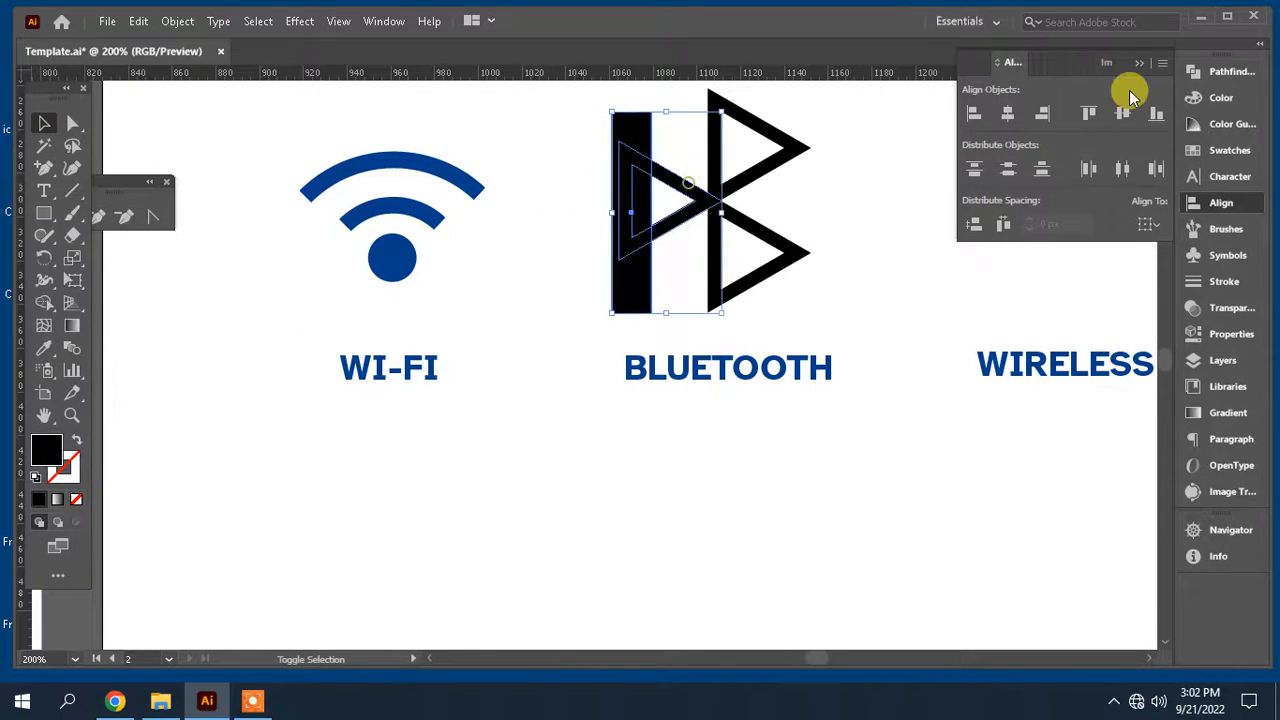
left_click(1225, 71)
left_click(1009, 113)
Step: Select all Bluetooth icon parts and apply the Wi-Fi dot's blue colour with the Eyedropper
left_click_drag(872, 298, 619, 128)
left_click(45, 347)
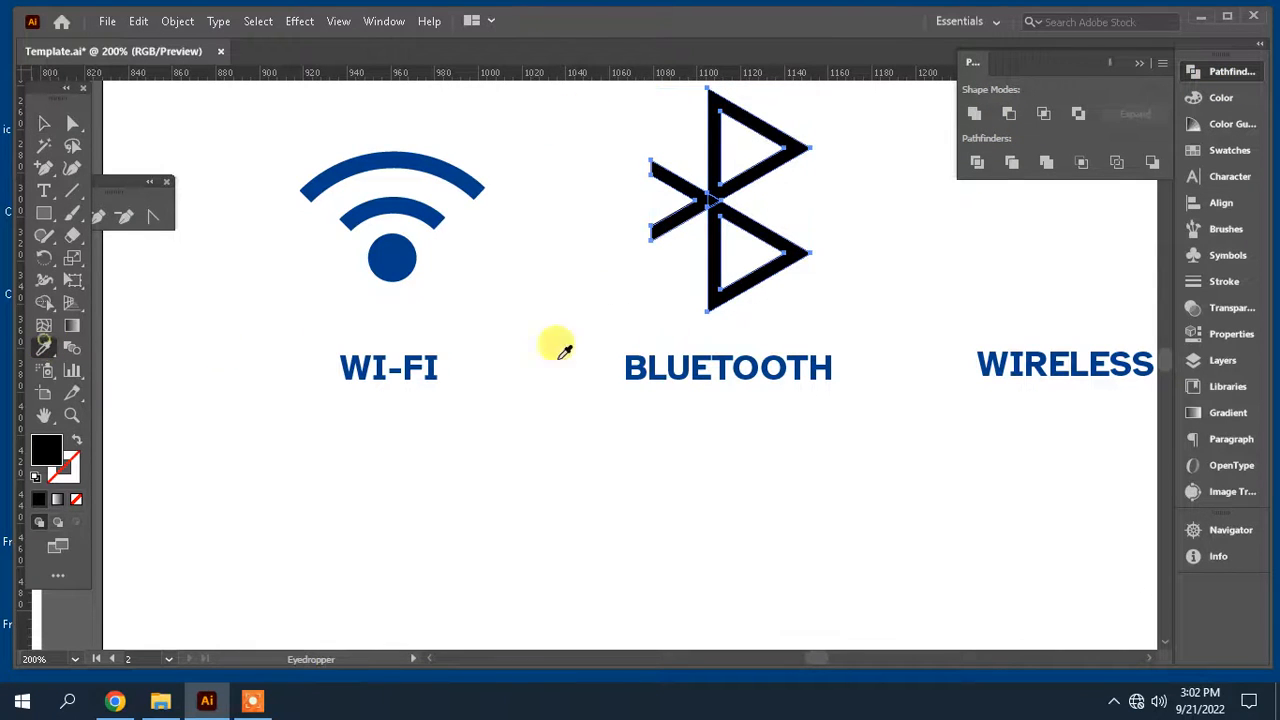
left_click(390, 256)
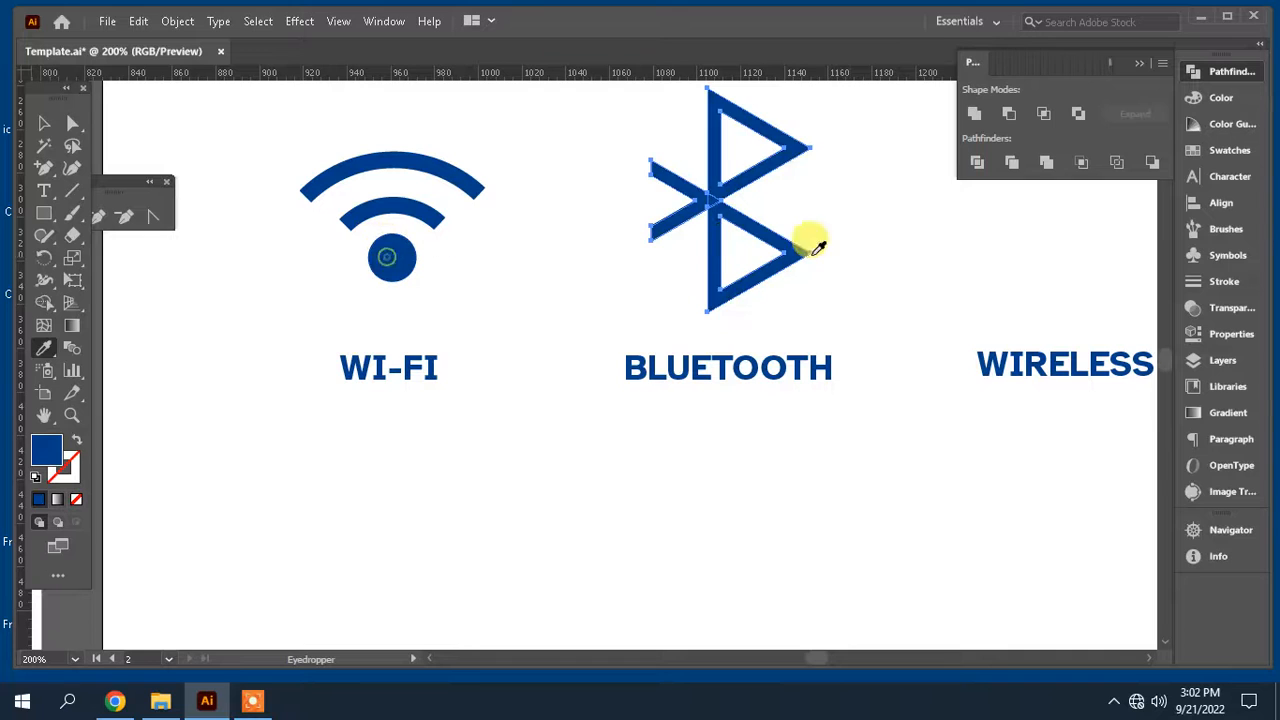
Step: Draw a narrow vertical rectangle above the Wireless Router label as the antenna
key("ctrl+shift+a")
scroll(878, 247, "up", 2)
key("ctrl+minus")
key("ctrl+minus")
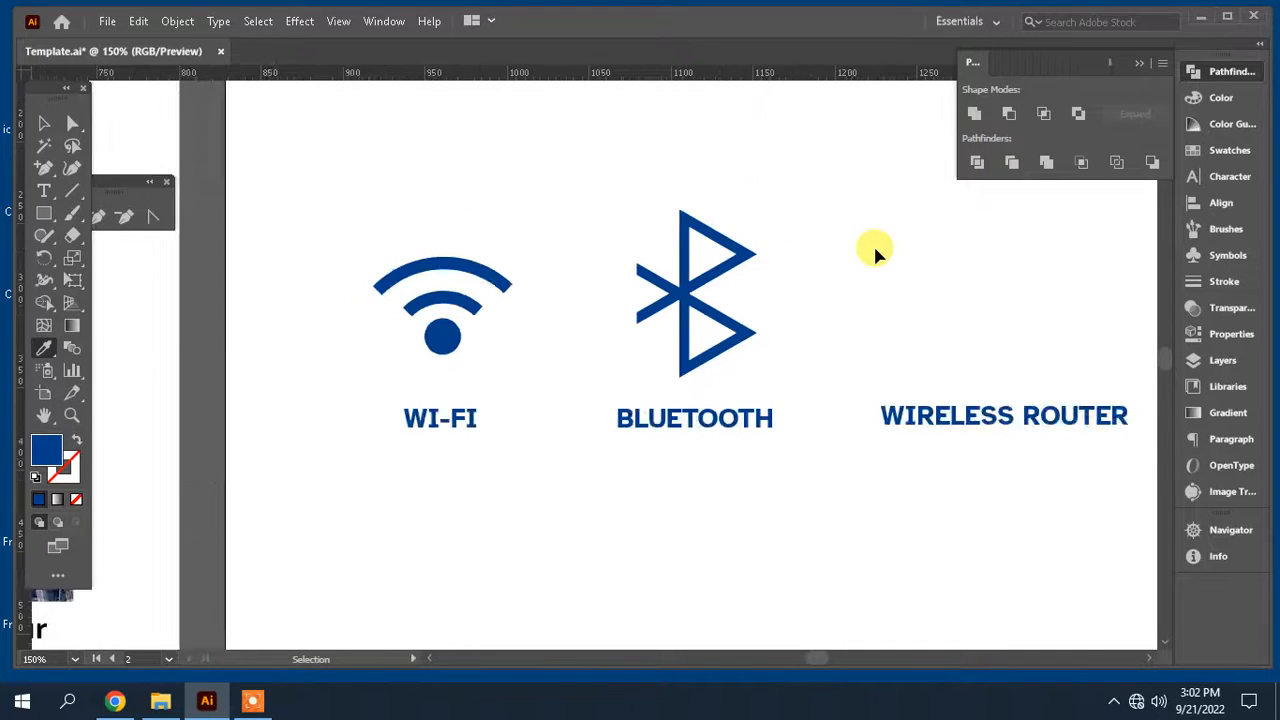
key("Tab")
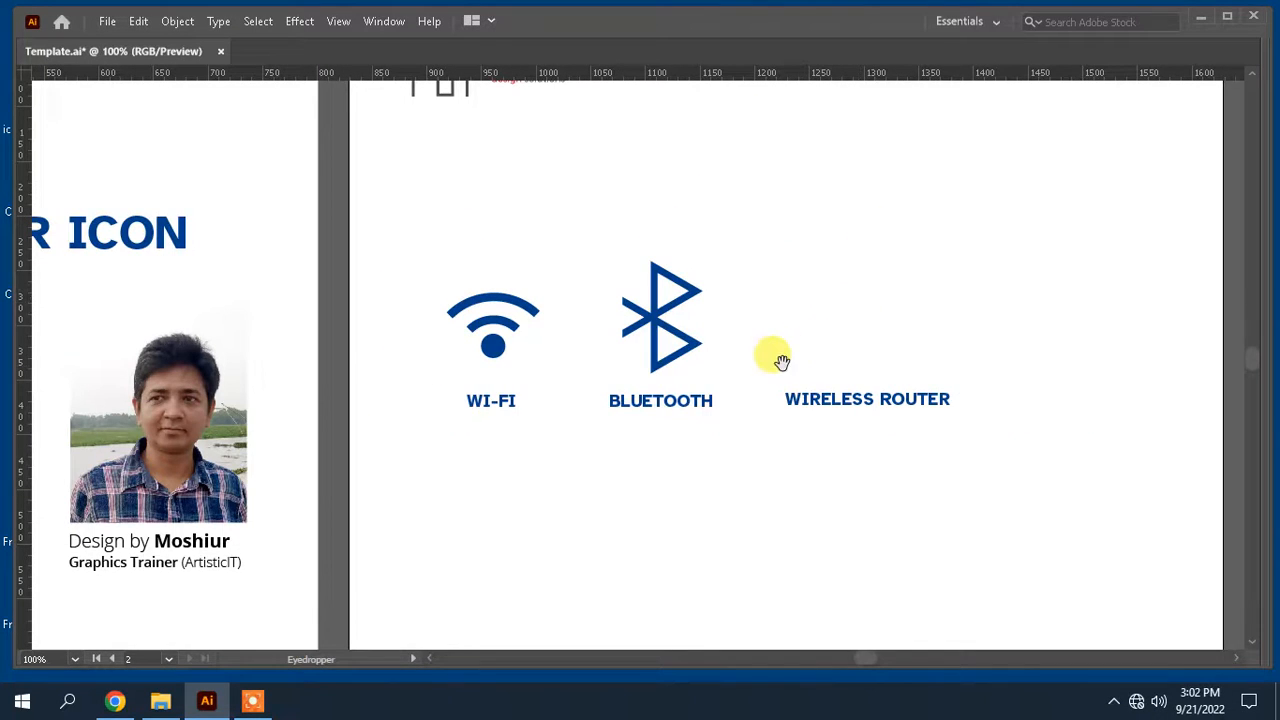
left_click_drag(777, 346, 932, 292)
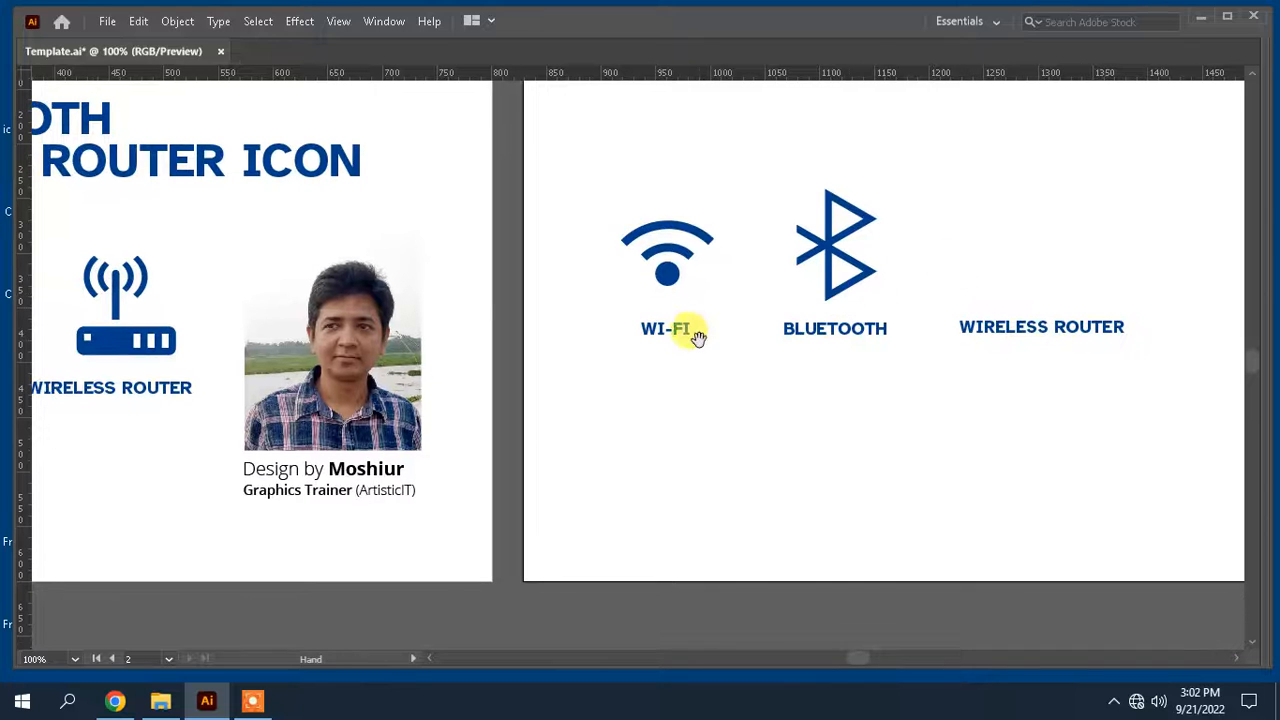
left_click_drag(692, 332, 509, 371)
left_click_drag(749, 313, 648, 315)
scroll(657, 313, "down", 1)
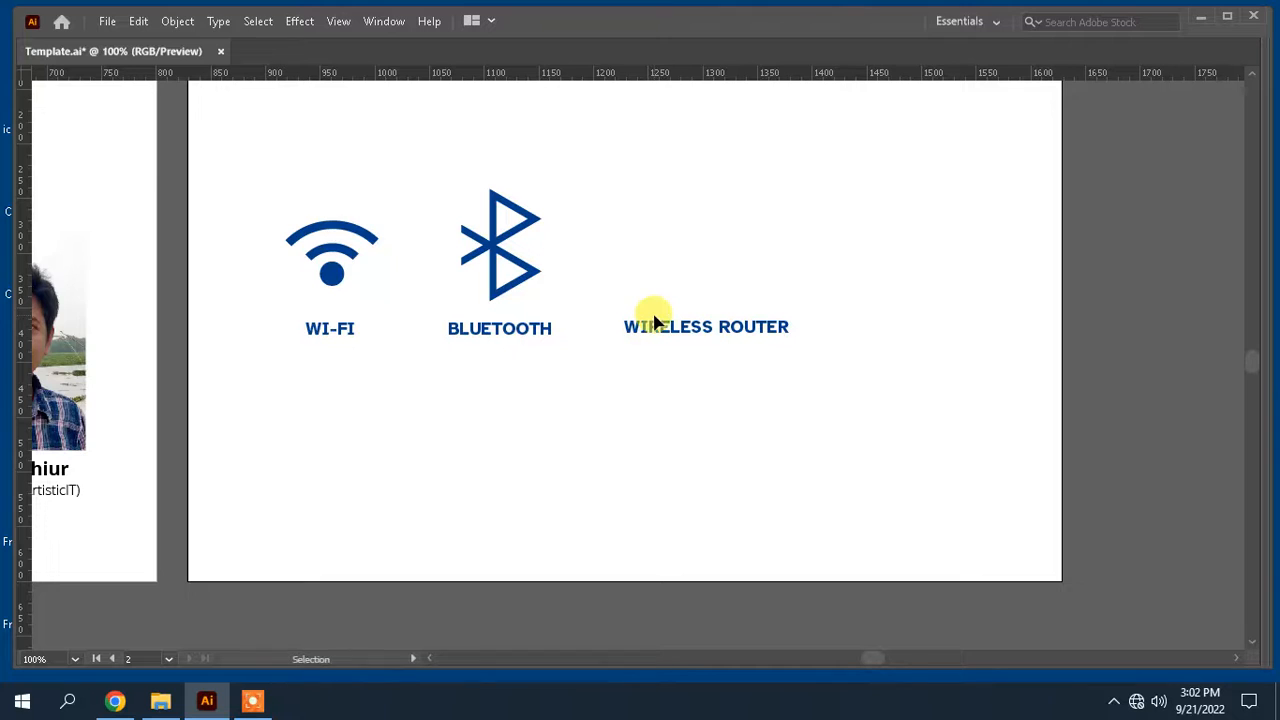
scroll(655, 320, "up", 1)
left_click_drag(629, 328, 652, 448)
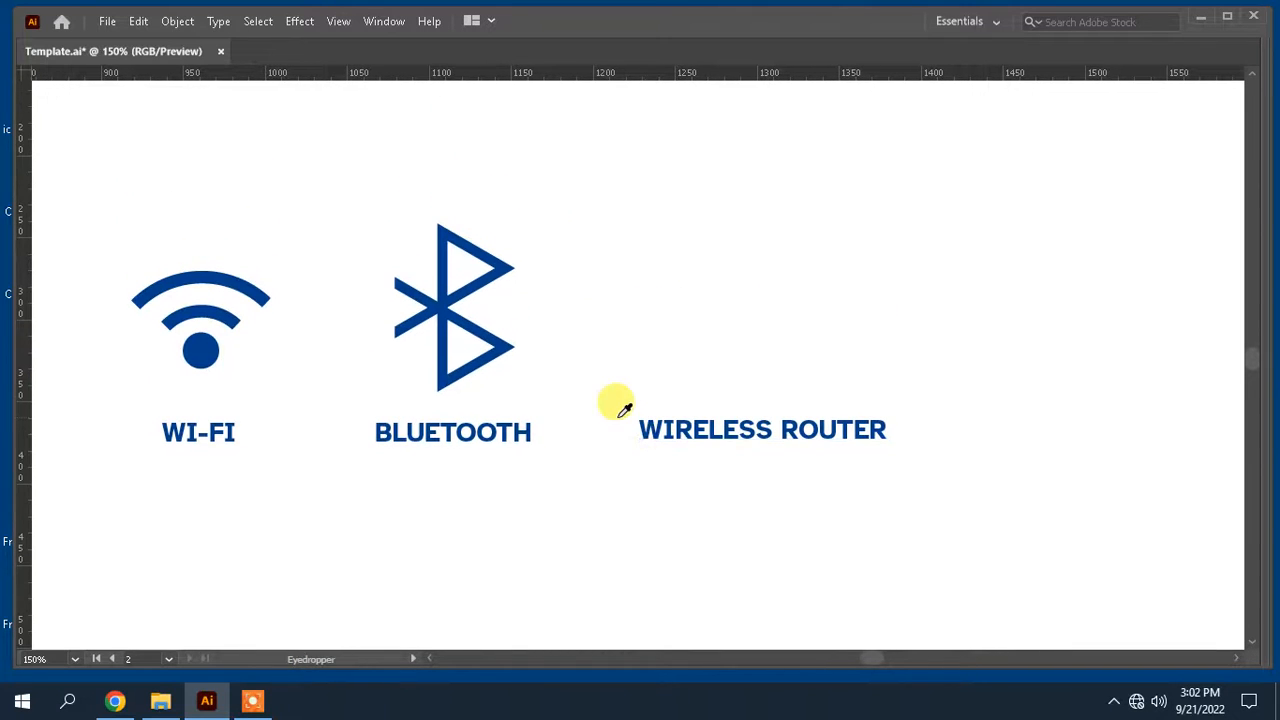
key("Tab")
left_click_drag(540, 418, 466, 415)
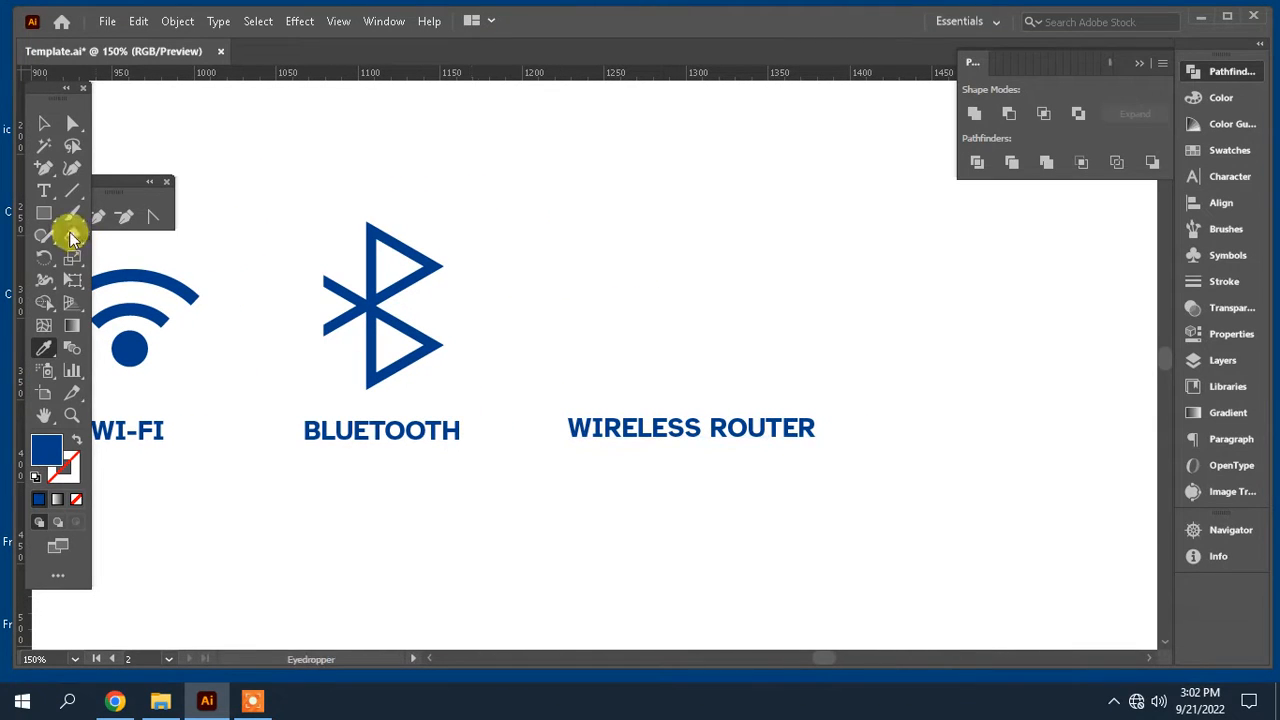
key("Tab")
left_click_drag(518, 350, 648, 312)
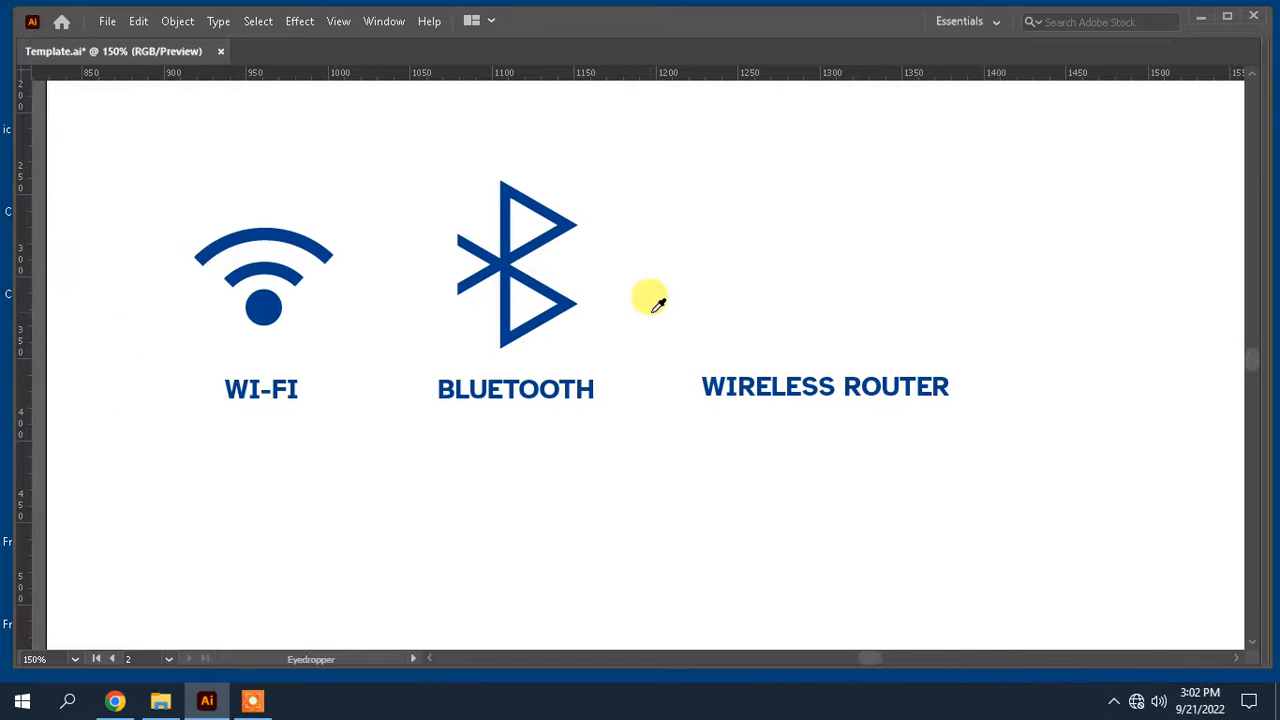
key("Tab")
left_click_drag(608, 382, 546, 408)
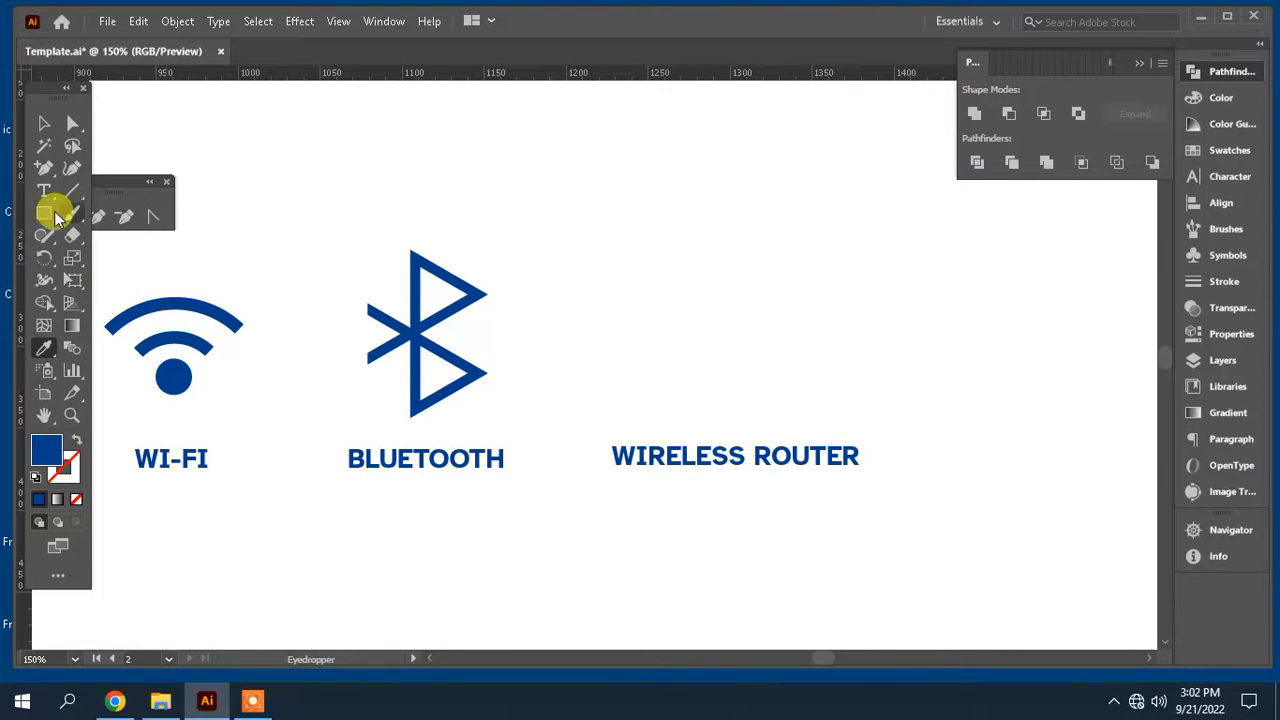
left_click_drag(44, 213, 104, 222)
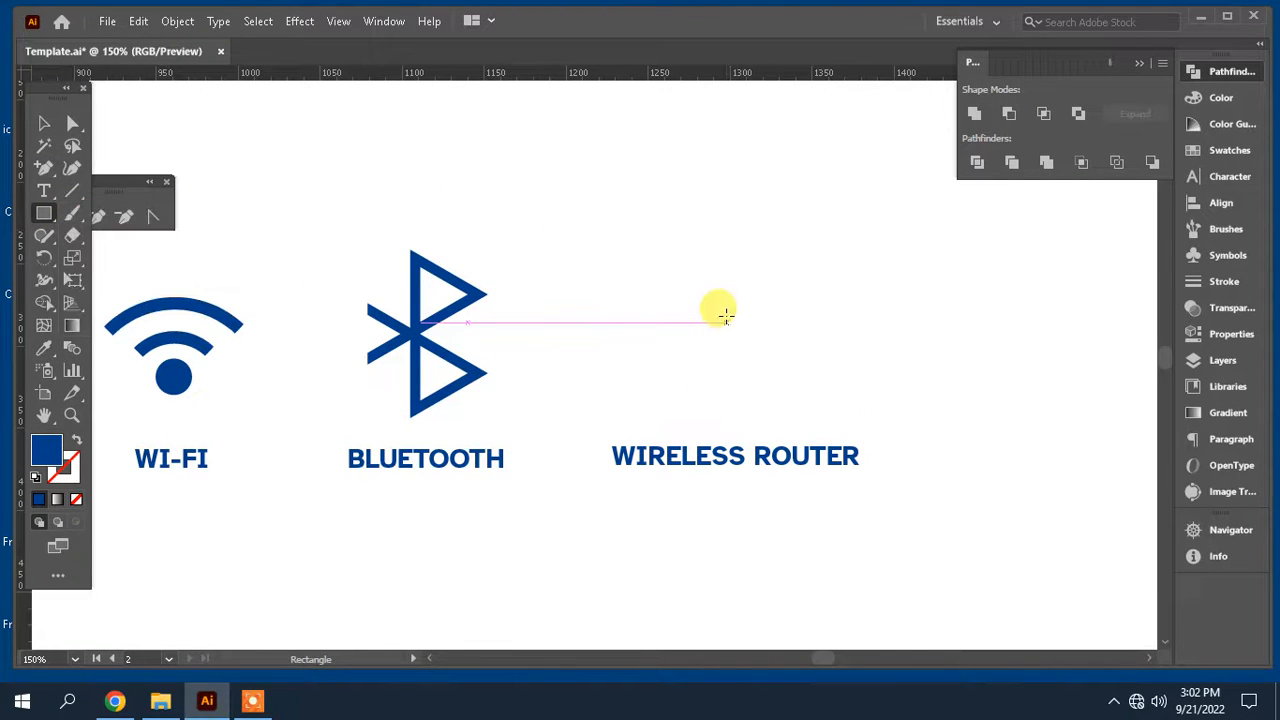
left_click_drag(724, 312, 744, 412)
left_click(44, 123)
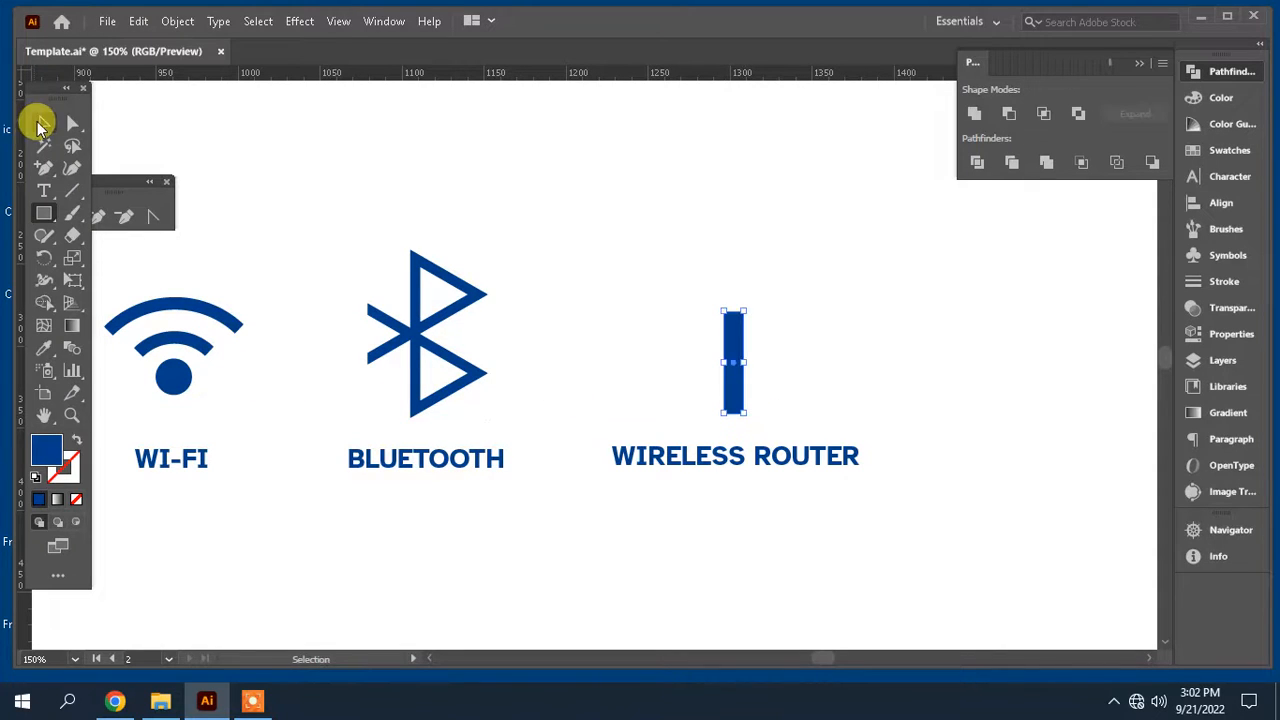
Step: Move the antenna rectangle up so its top aligns with the Bluetooth icon's top
left_click_drag(733, 323, 733, 264)
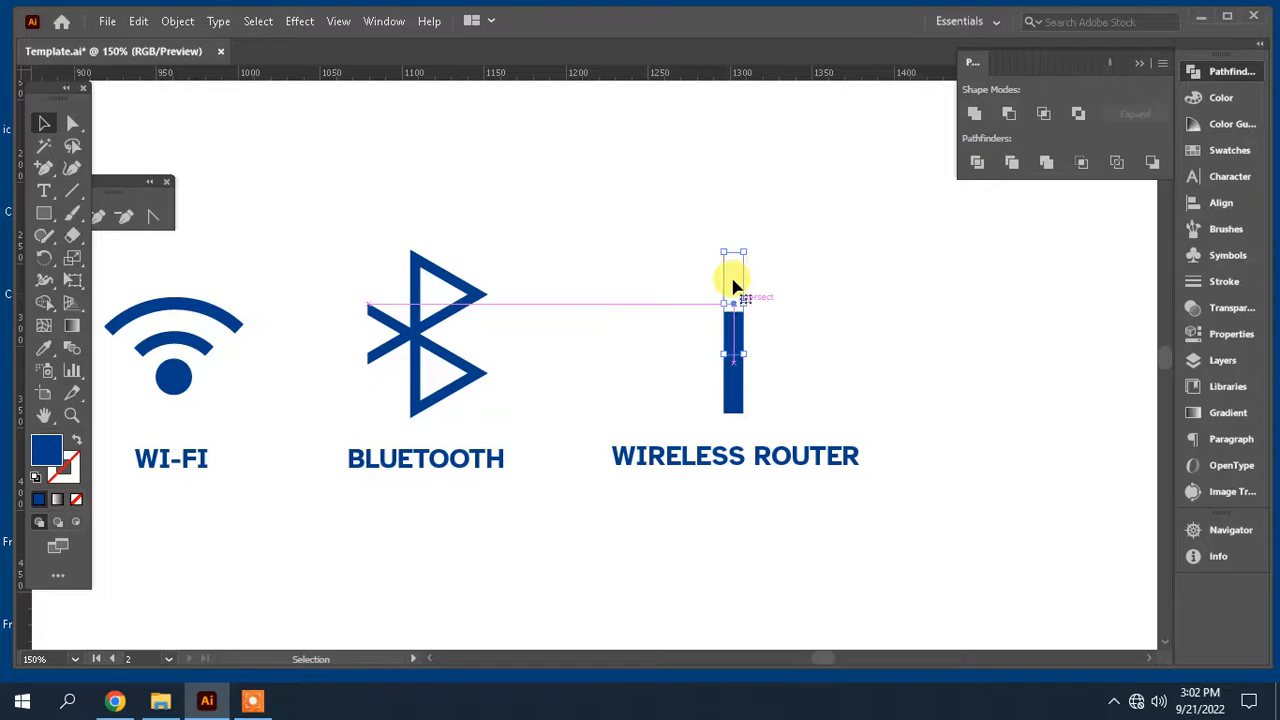
left_click(796, 298)
Step: Round the antenna rectangle's top corners fully using the live corner widget
key("ctrl+equal")
key("ctrl+equal")
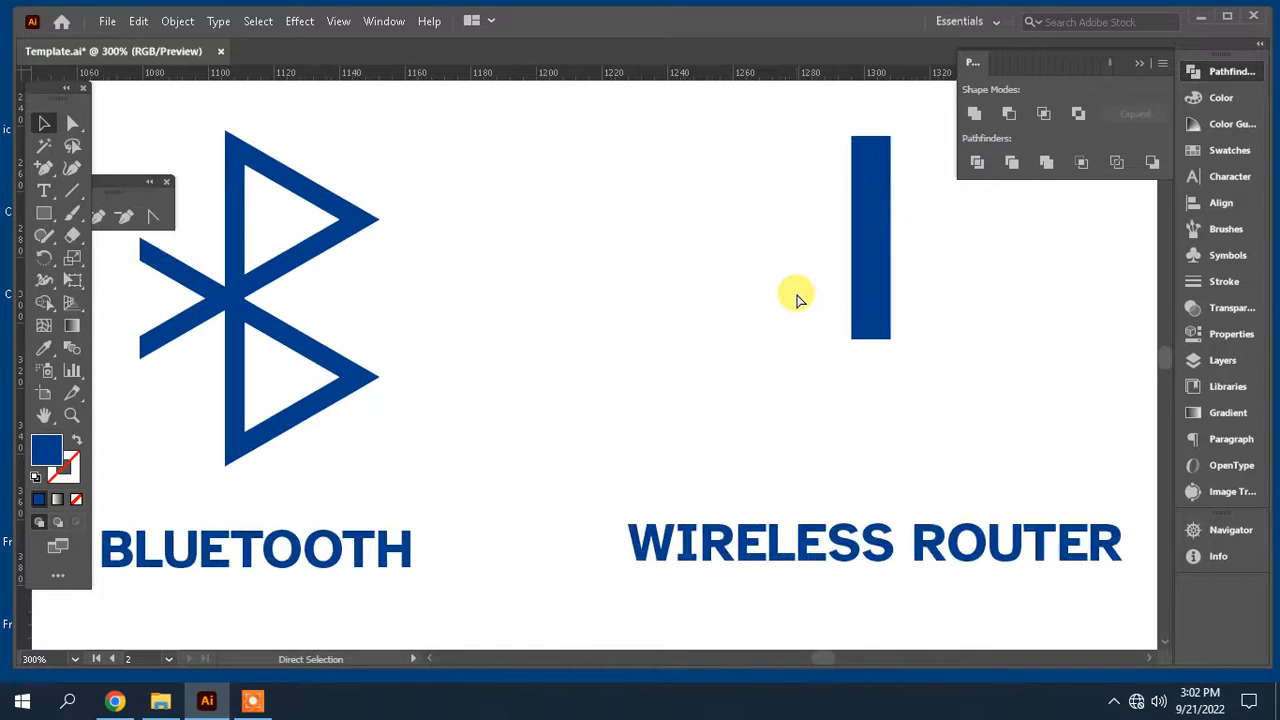
left_click_drag(795, 291, 694, 370)
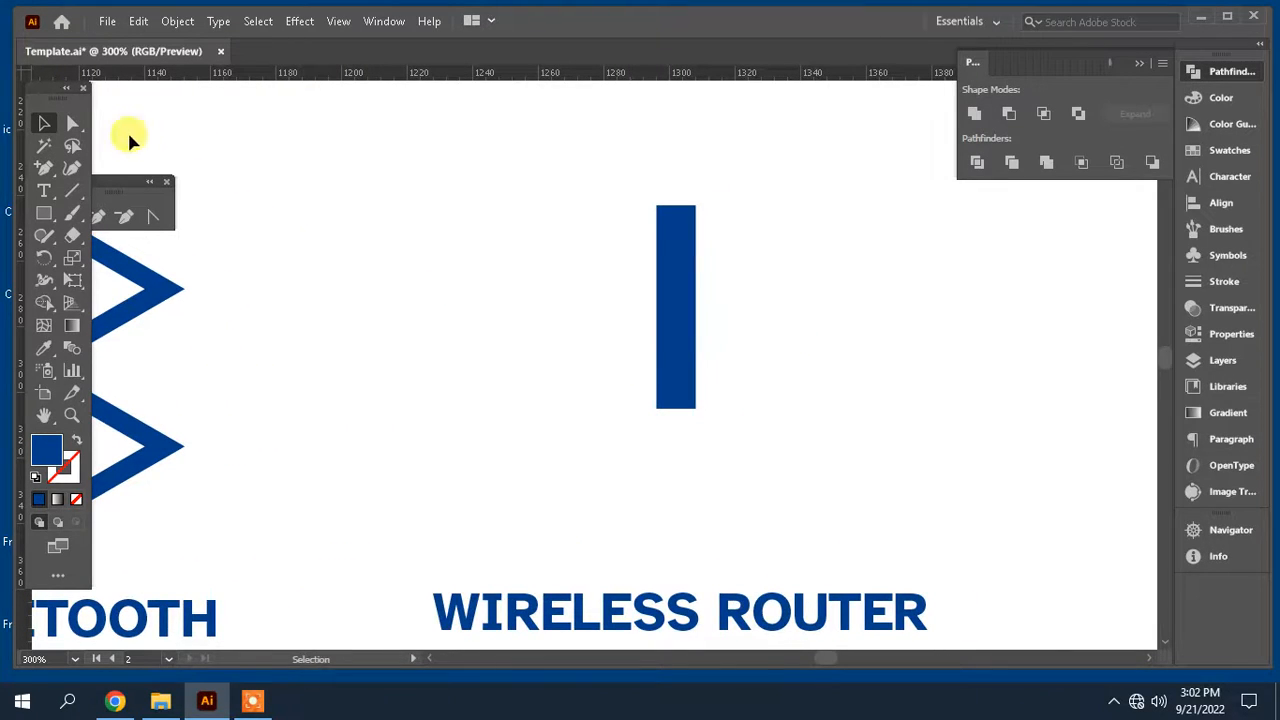
left_click(85, 126)
left_click(666, 246)
left_click(686, 225)
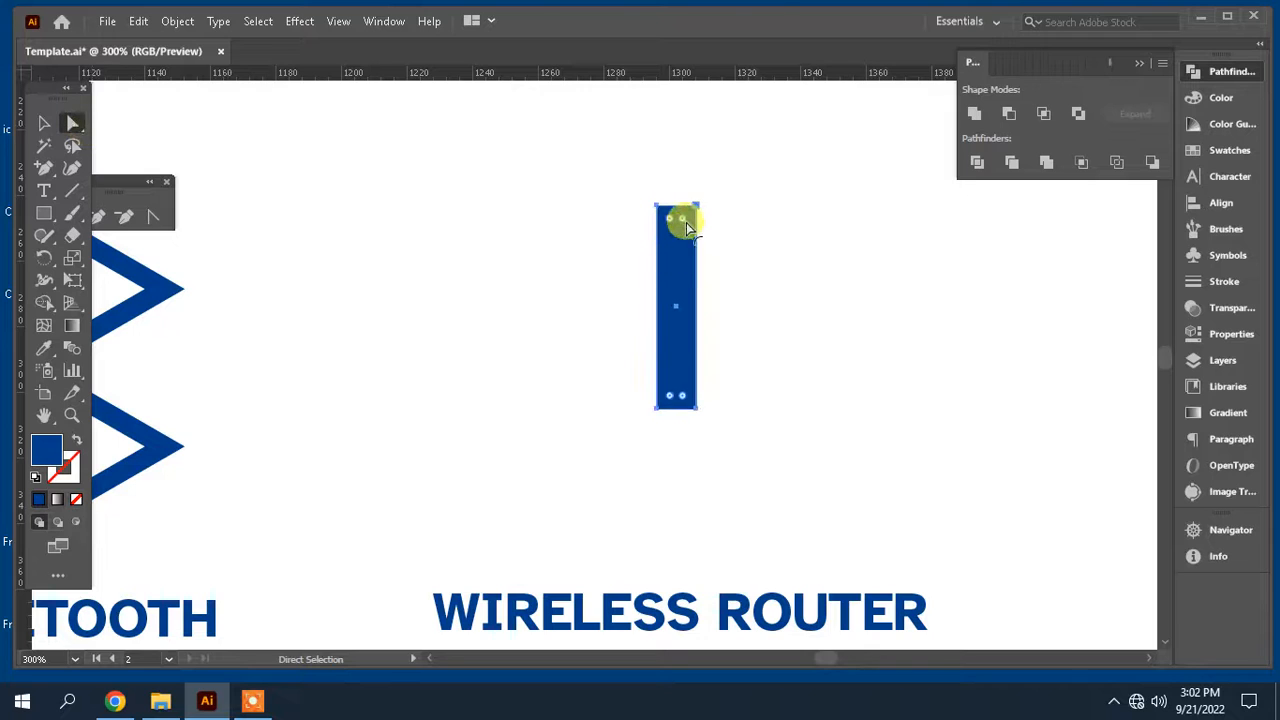
left_click_drag(670, 228, 670, 265)
left_click(769, 289)
Step: Draw a circle centered on the antenna's top and remove its fill
scroll(770, 290, "down", 2)
scroll(769, 289, "up", 3)
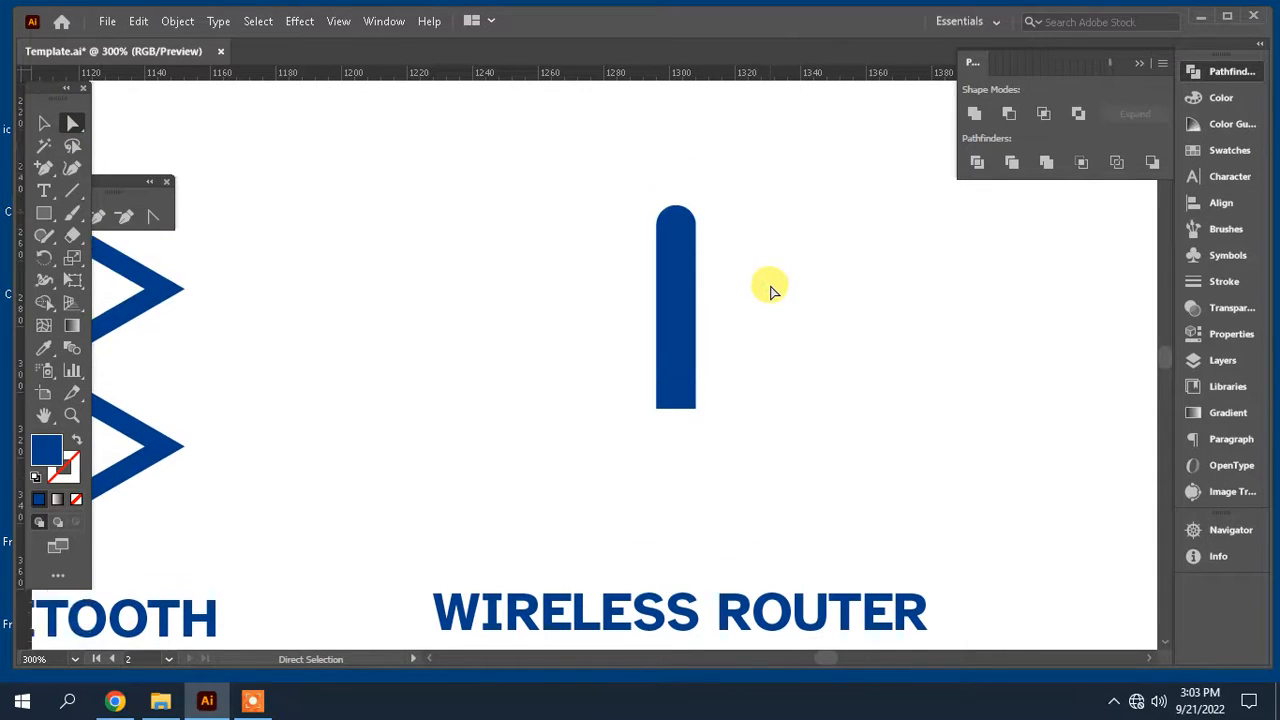
key("ctrl+minus")
key("ctrl+minus")
key("ctrl+minus")
key("space")
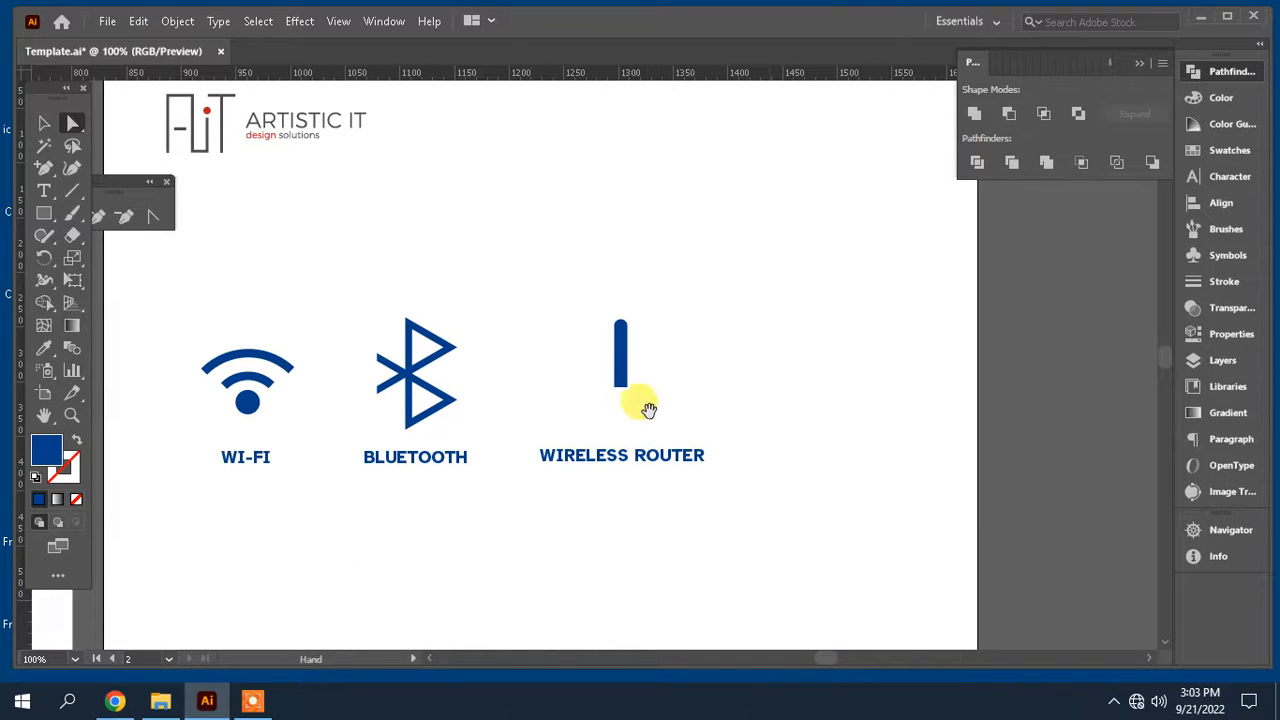
left_click_drag(646, 409, 1043, 400)
left_click_drag(782, 391, 457, 402)
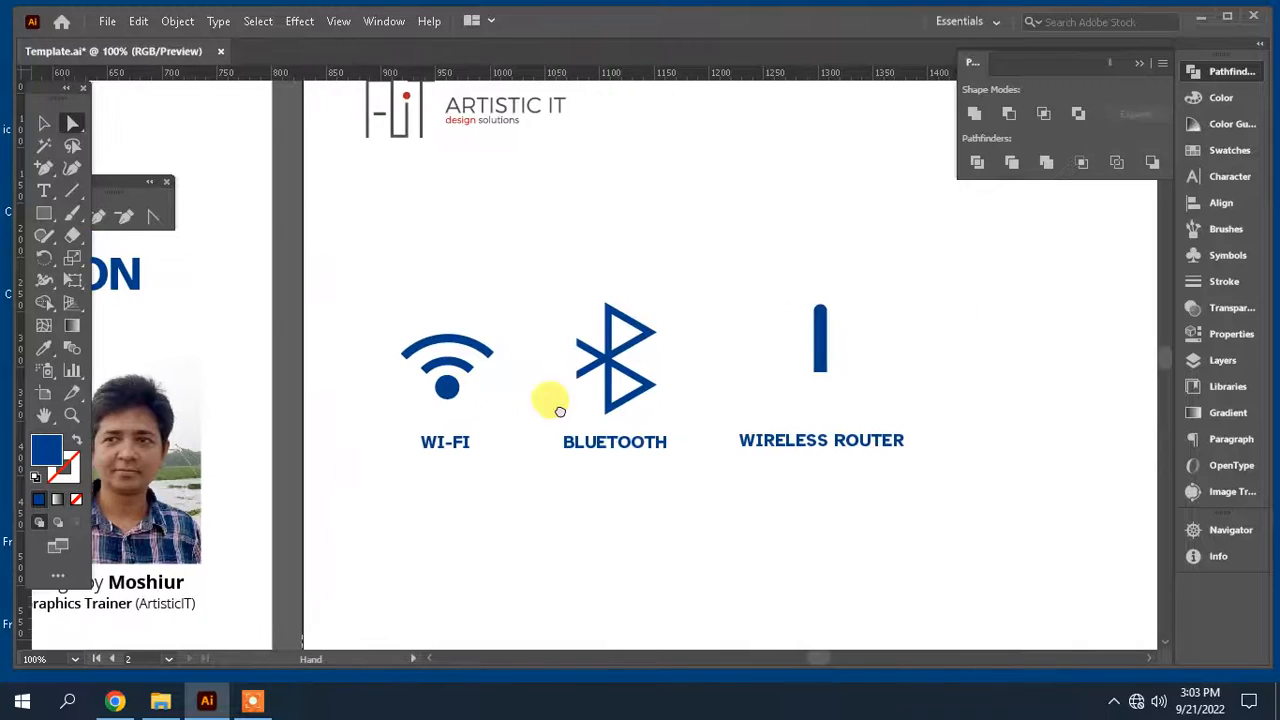
left_click_drag(820, 380, 663, 395)
key("ctrl+plus")
key("ctrl+plus")
key("ctrl+plus")
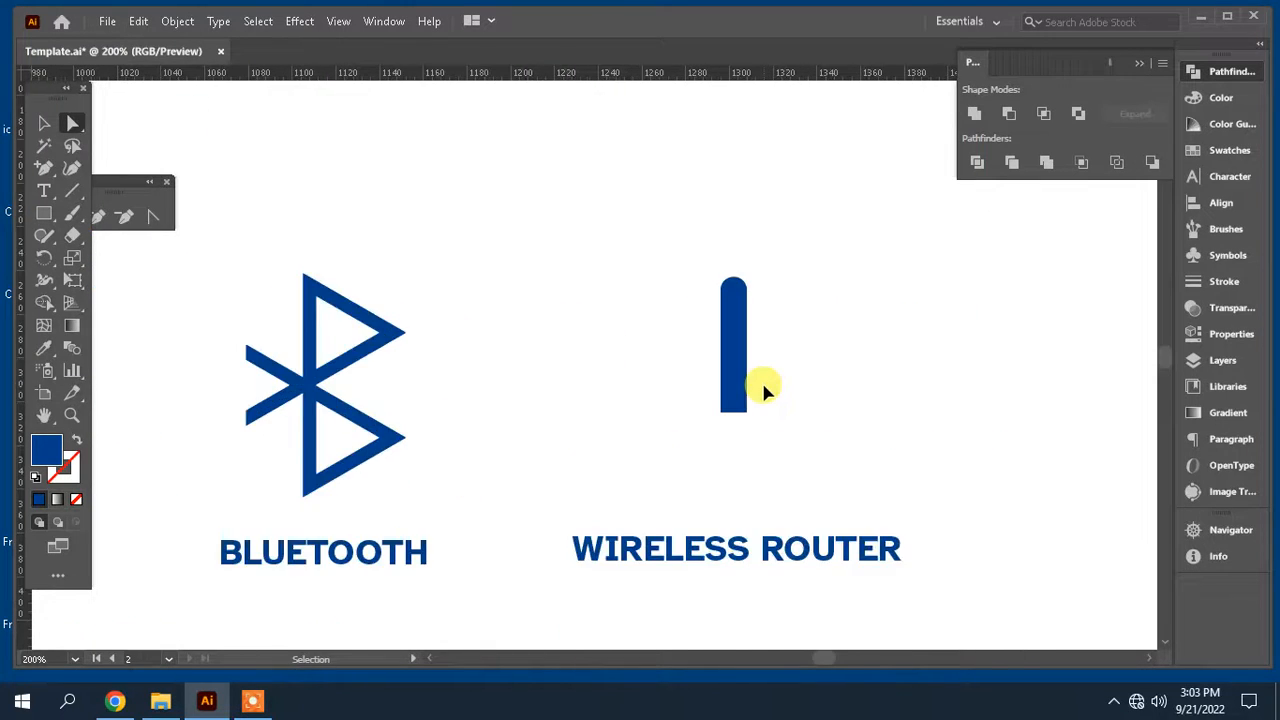
key("space")
left_click_drag(754, 375, 655, 411)
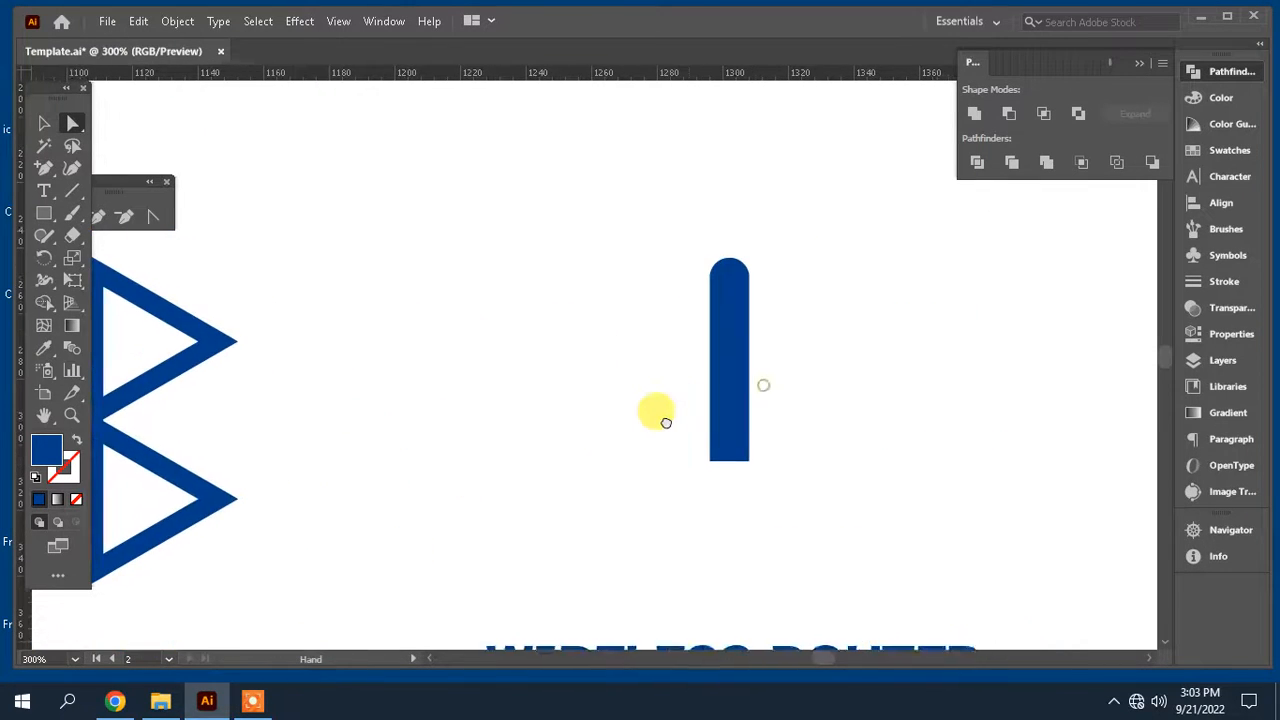
left_click(44, 213)
left_click(130, 257)
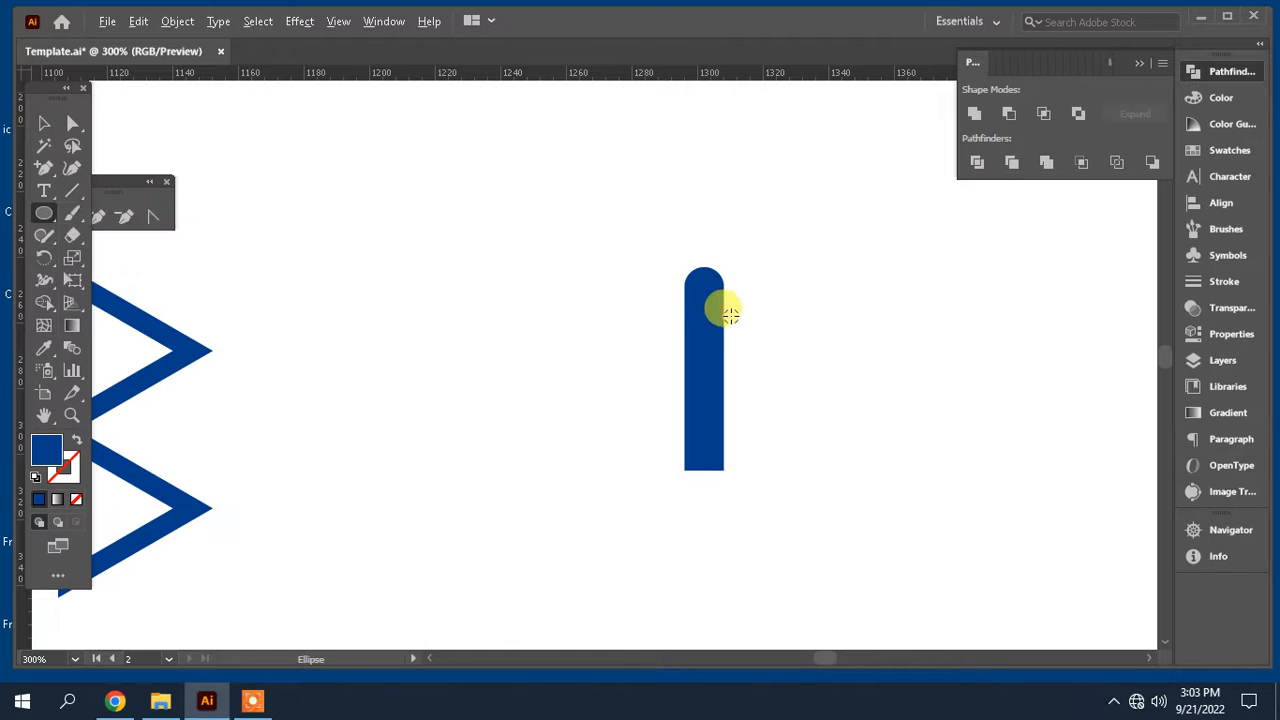
left_click_drag(704, 288, 760, 370)
left_click(79, 501)
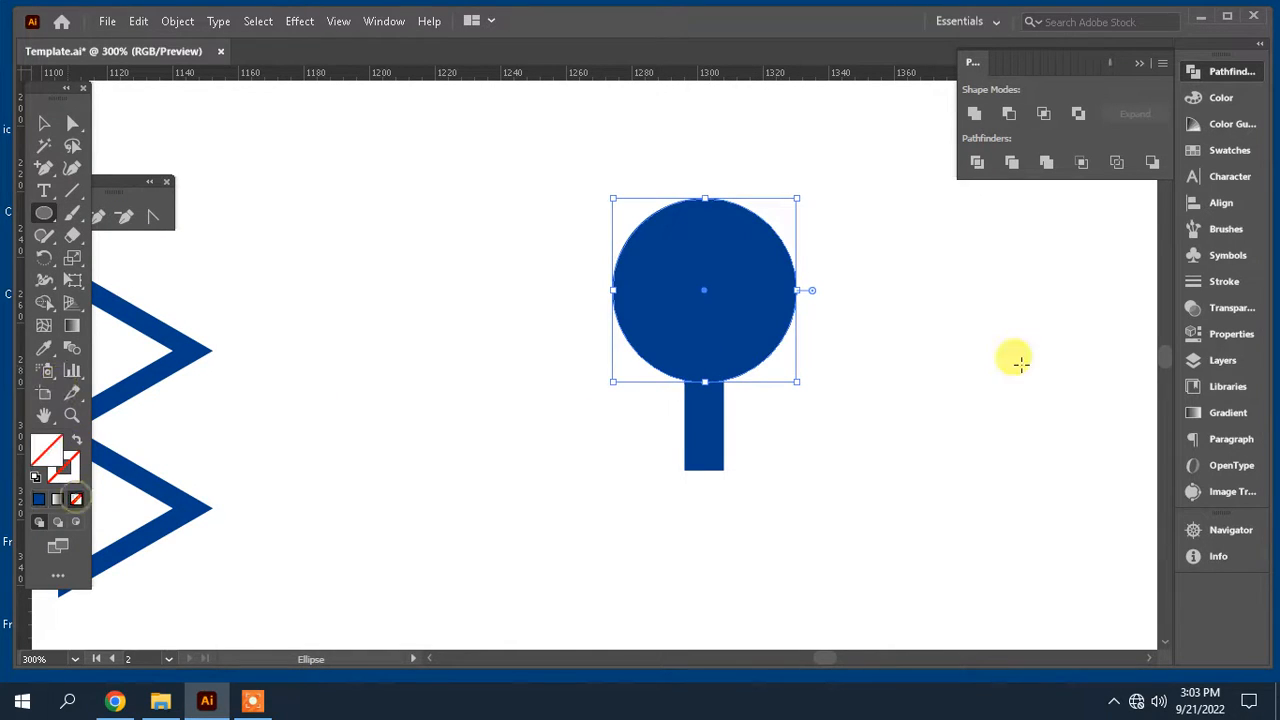
Step: Set the circle's stroke weight to 4 pt
left_click(1240, 283)
left_click(1089, 92)
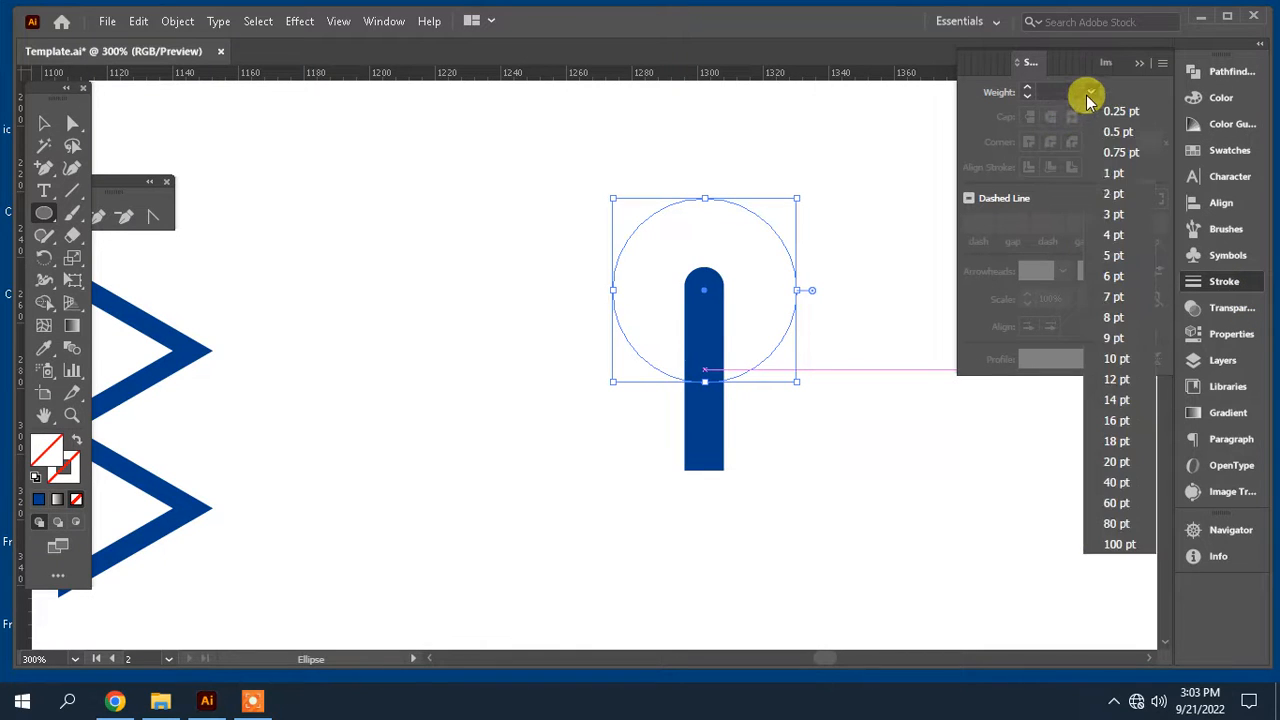
left_click(1112, 243)
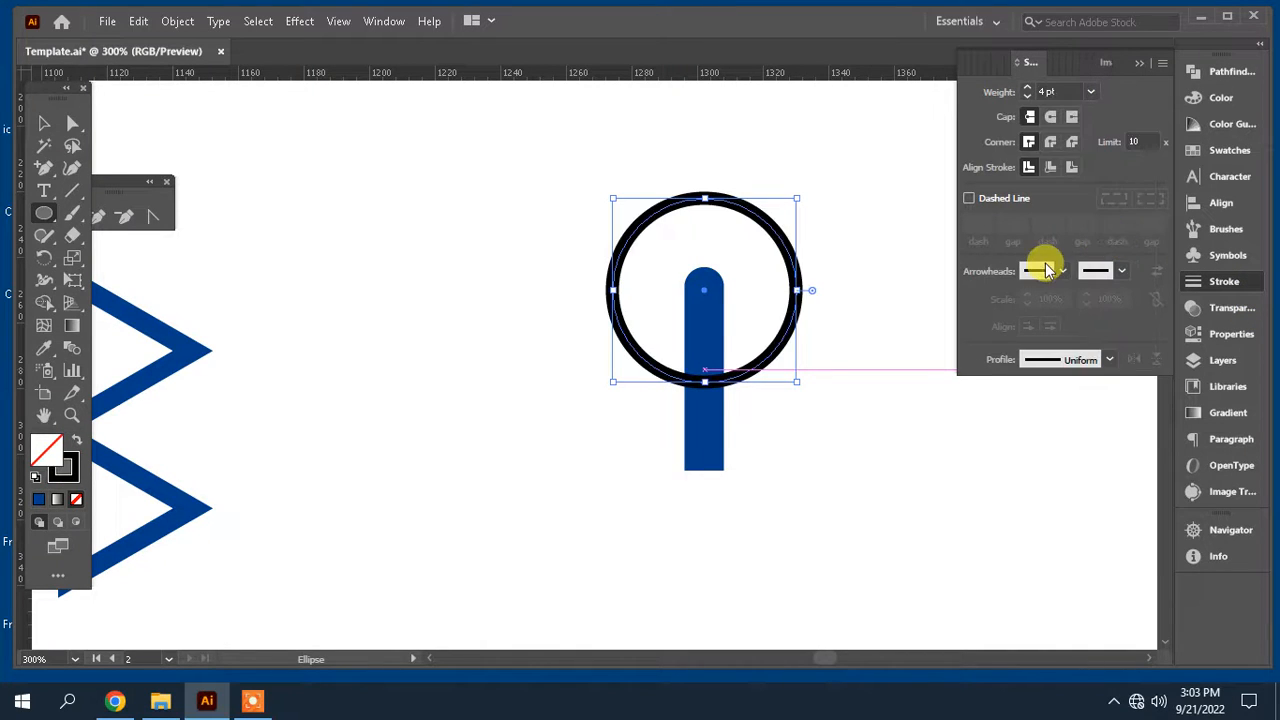
Step: Delete the circle's right anchor point, leaving a left-side arc
key("a")
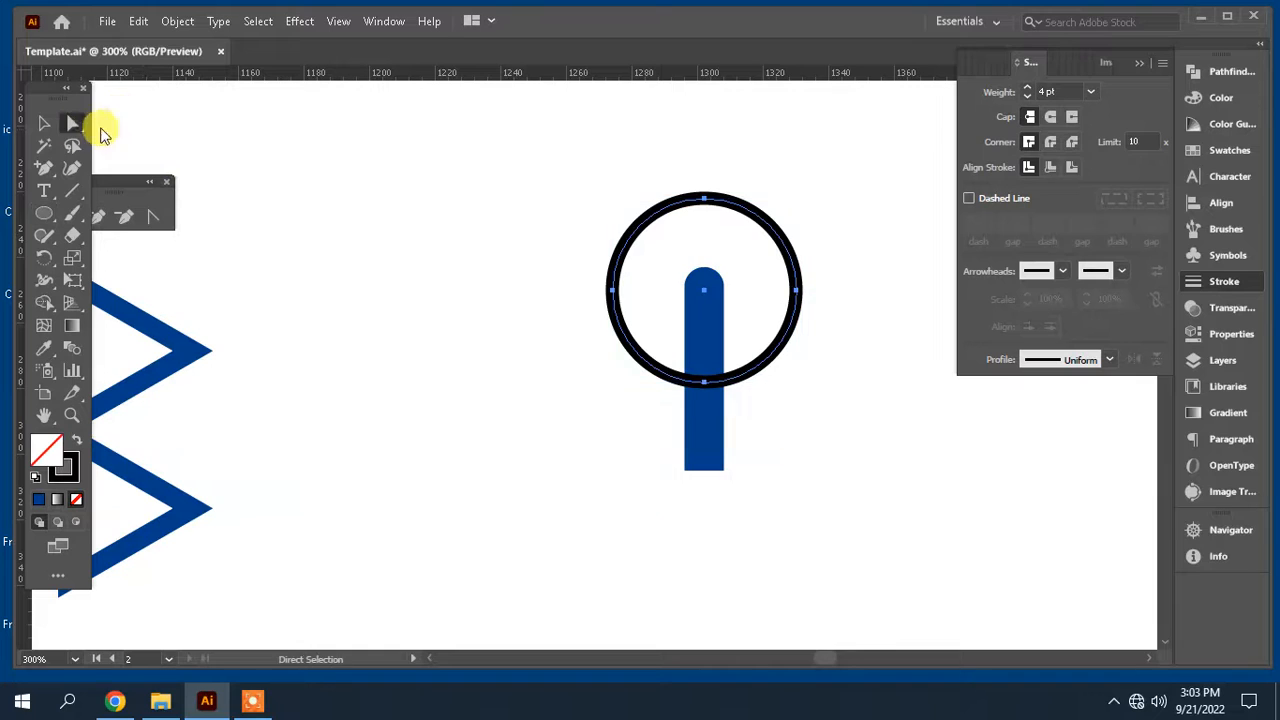
key("Delete")
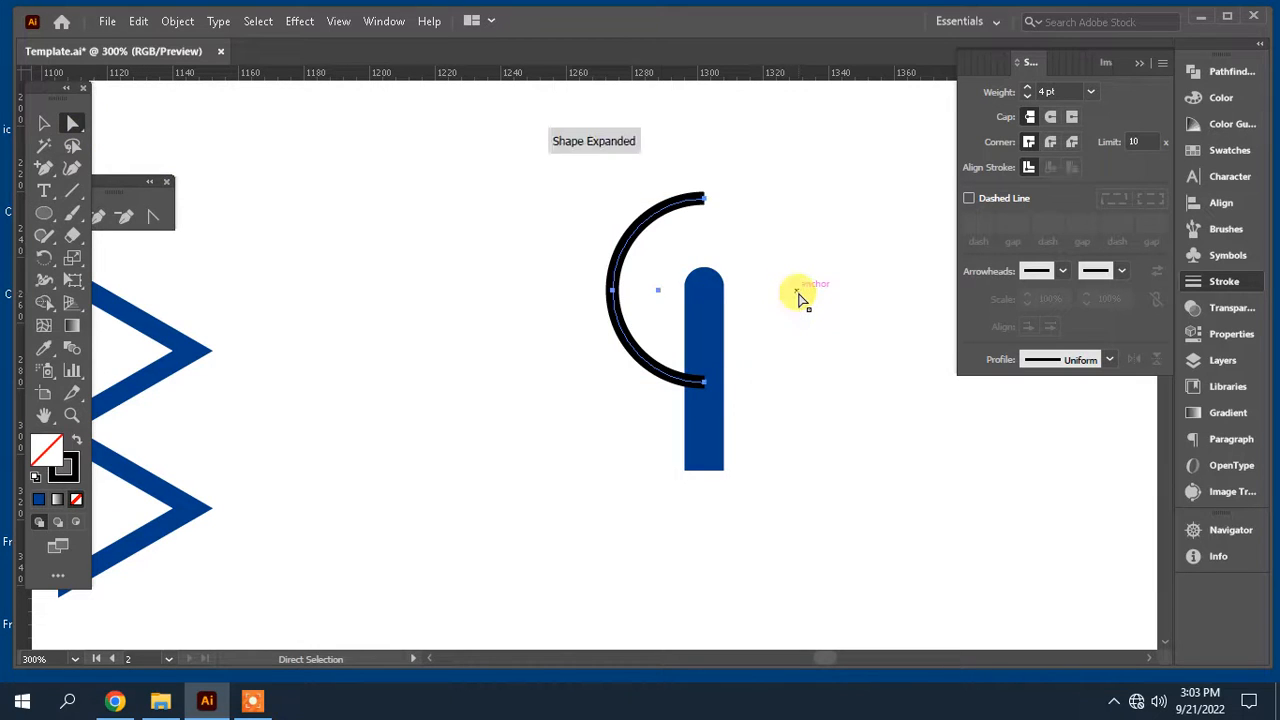
left_click(814, 371)
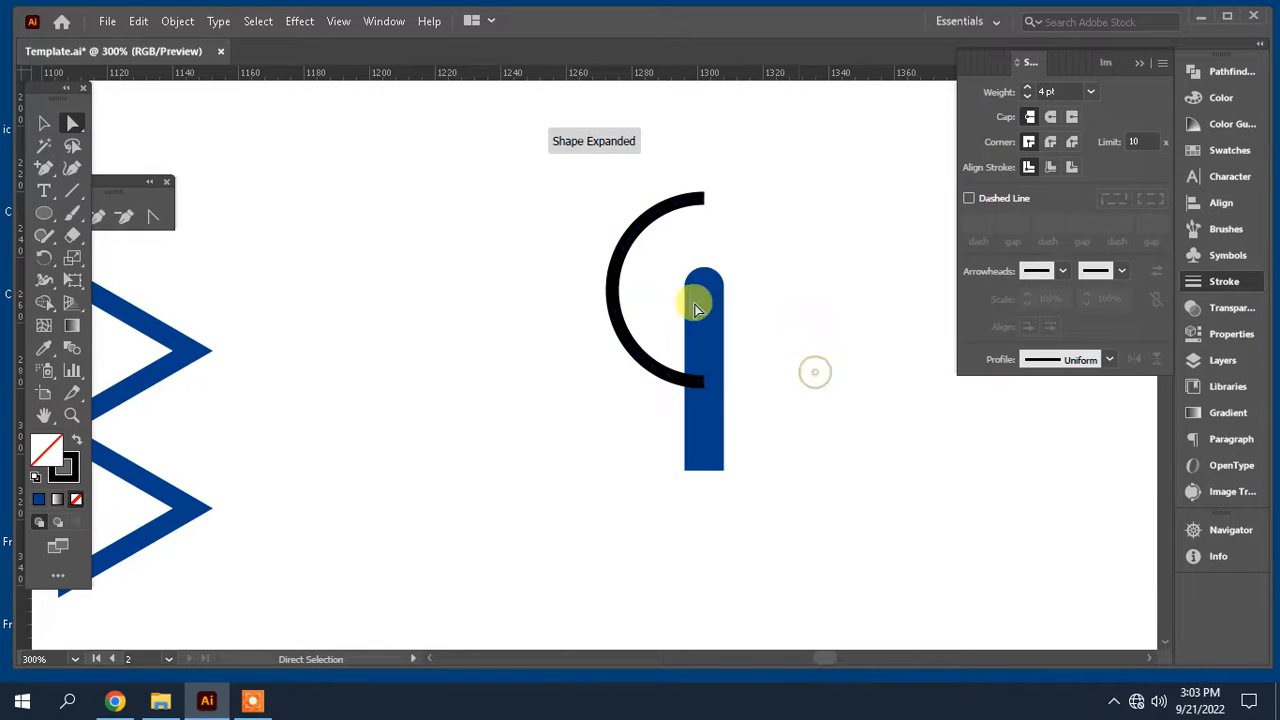
left_click_drag(123, 183, 185, 138)
left_click(122, 175)
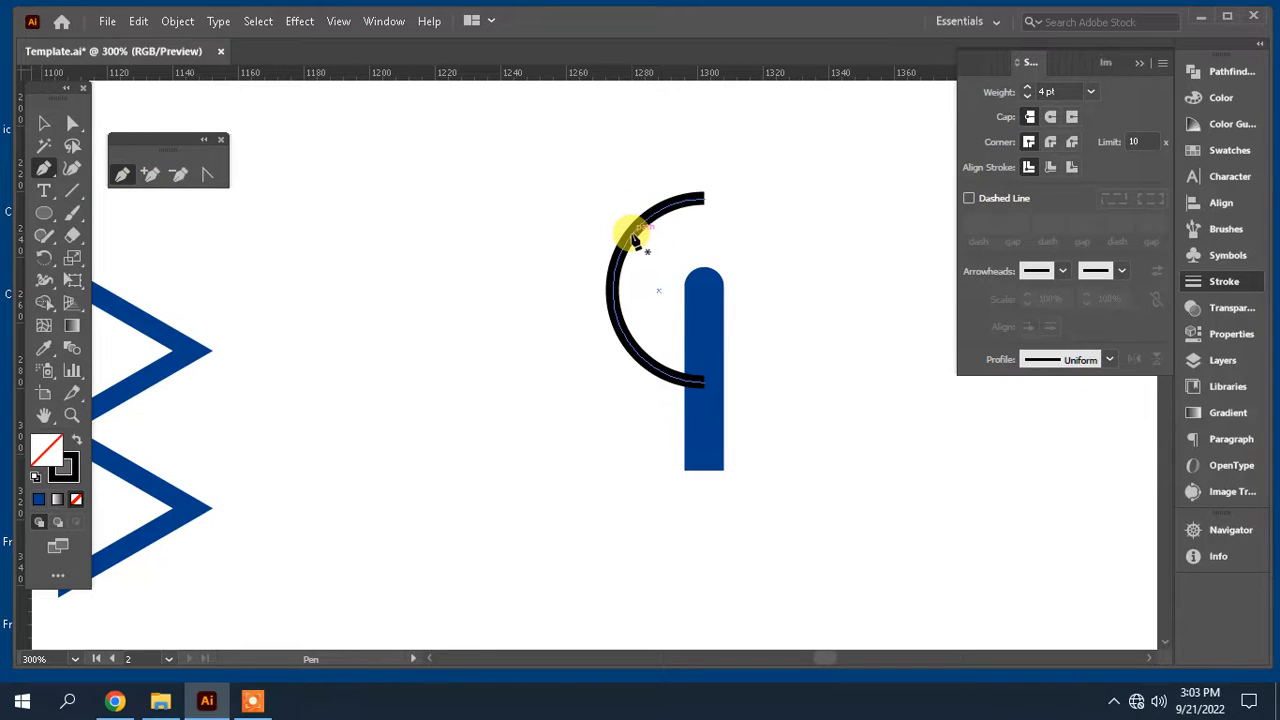
left_click(635, 231)
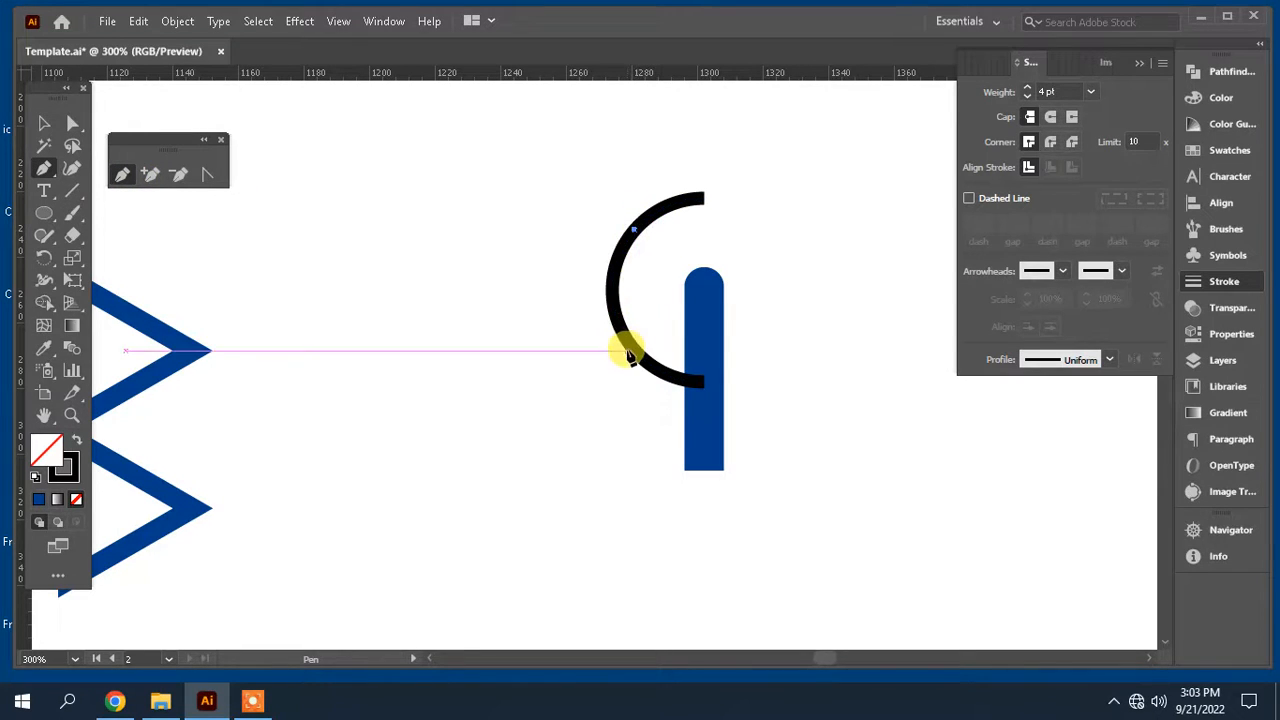
left_click(631, 346)
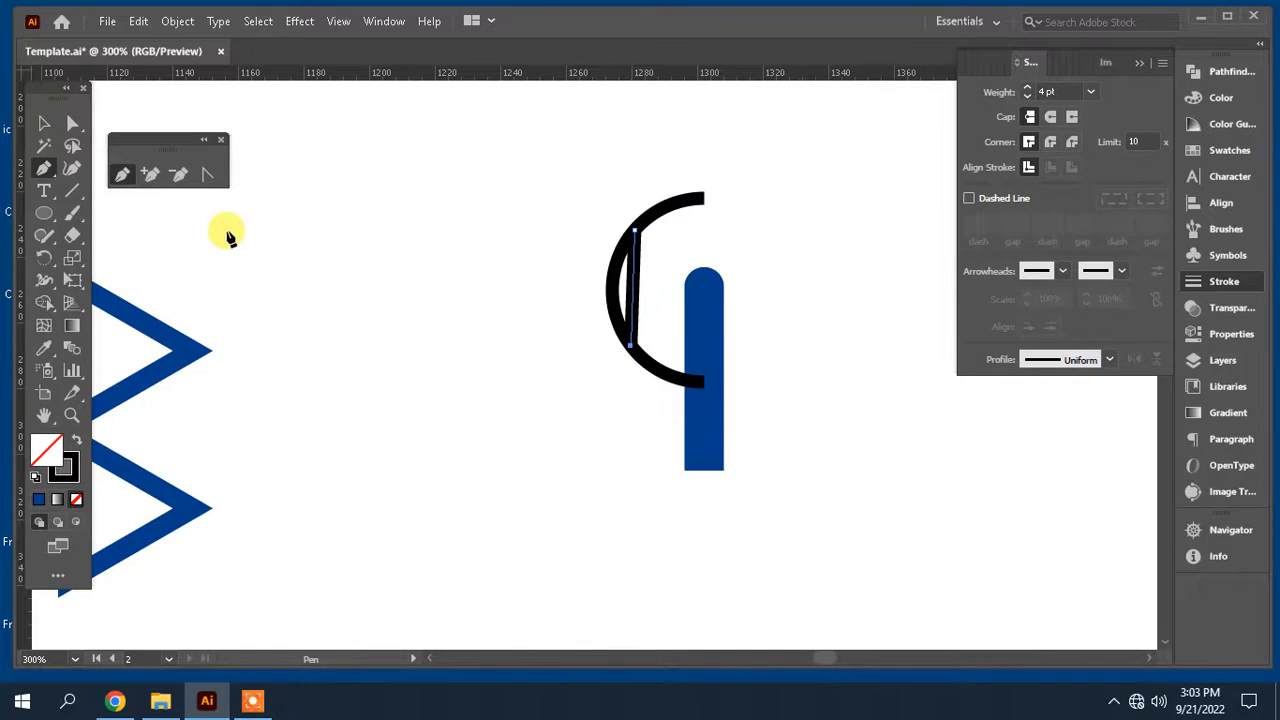
key("ctrl+z")
key("ctrl+z")
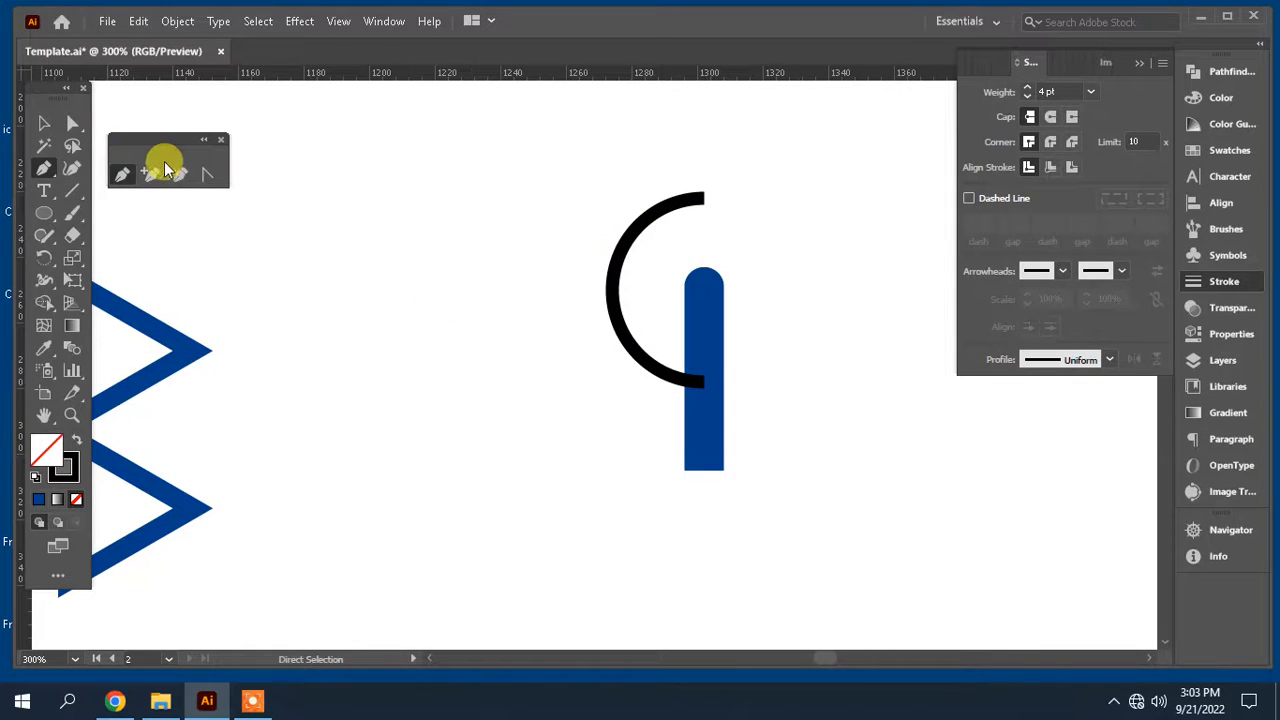
Step: Add anchor points along the arc with the Add Anchor Point tool
left_click(148, 176)
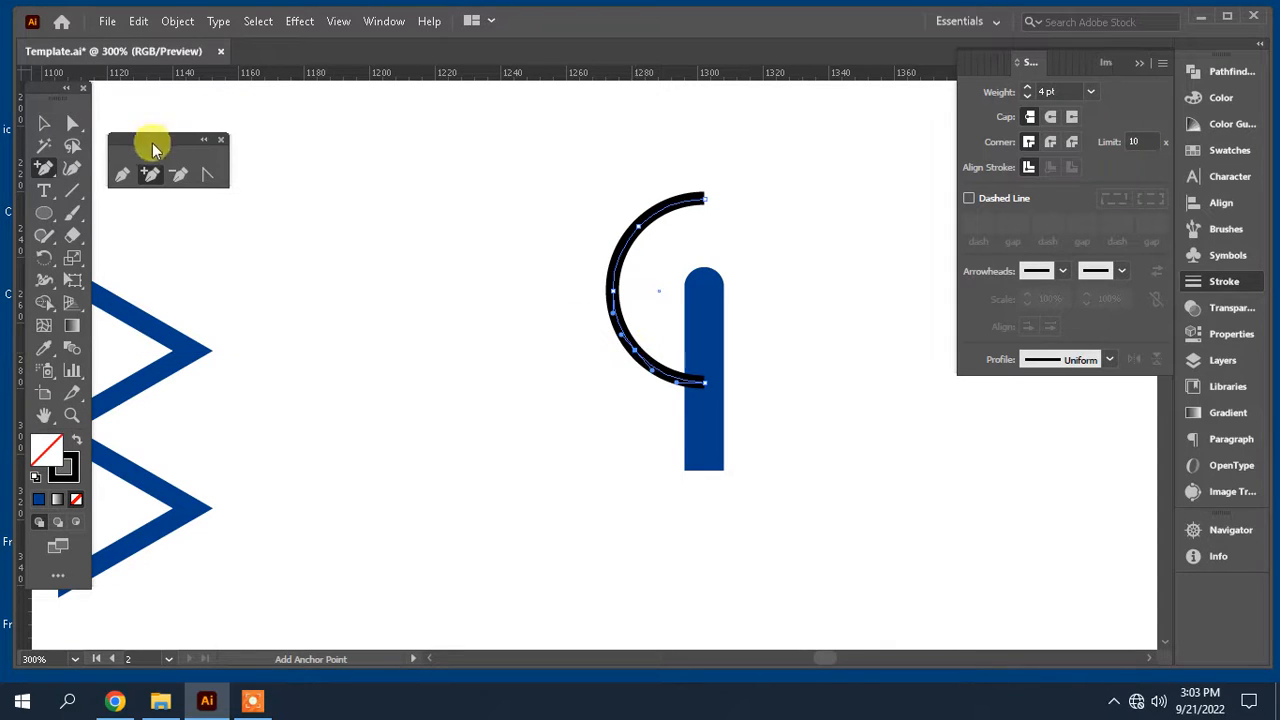
key("a")
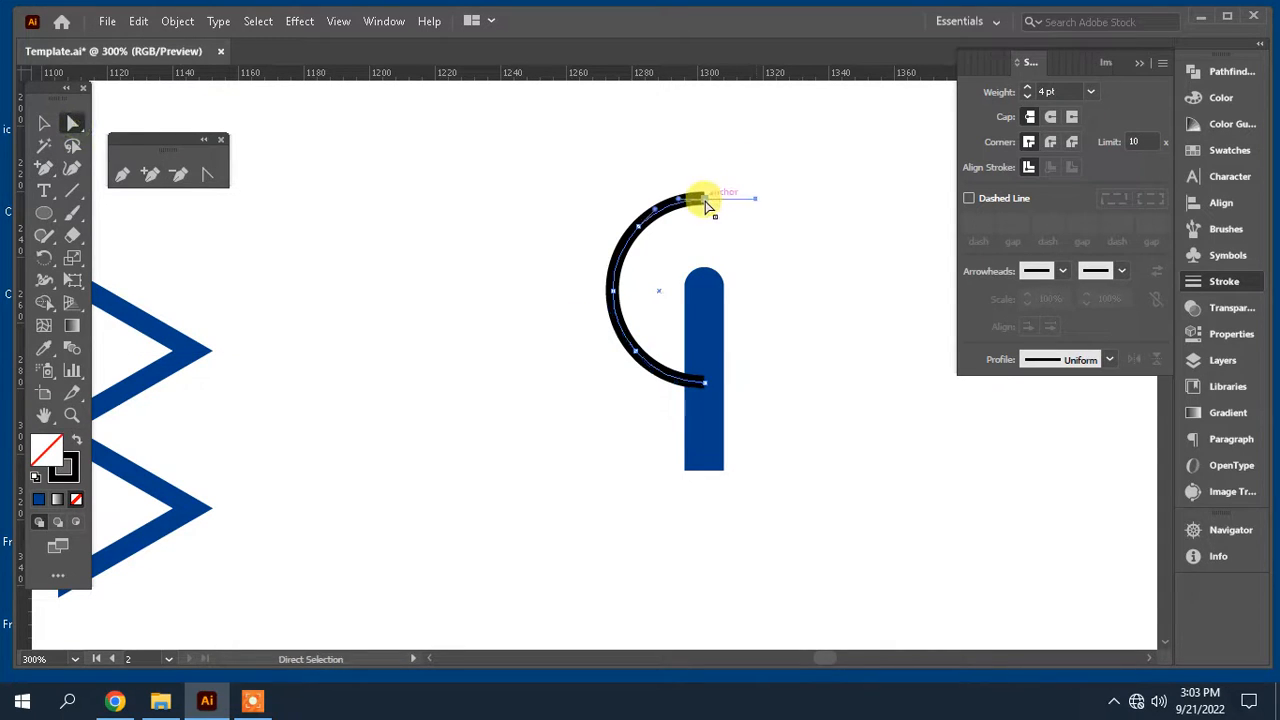
Step: Delete the arc's upper end anchors, trimming it to a short arc left of the antenna
left_click(706, 200)
key("Delete")
key("Delete")
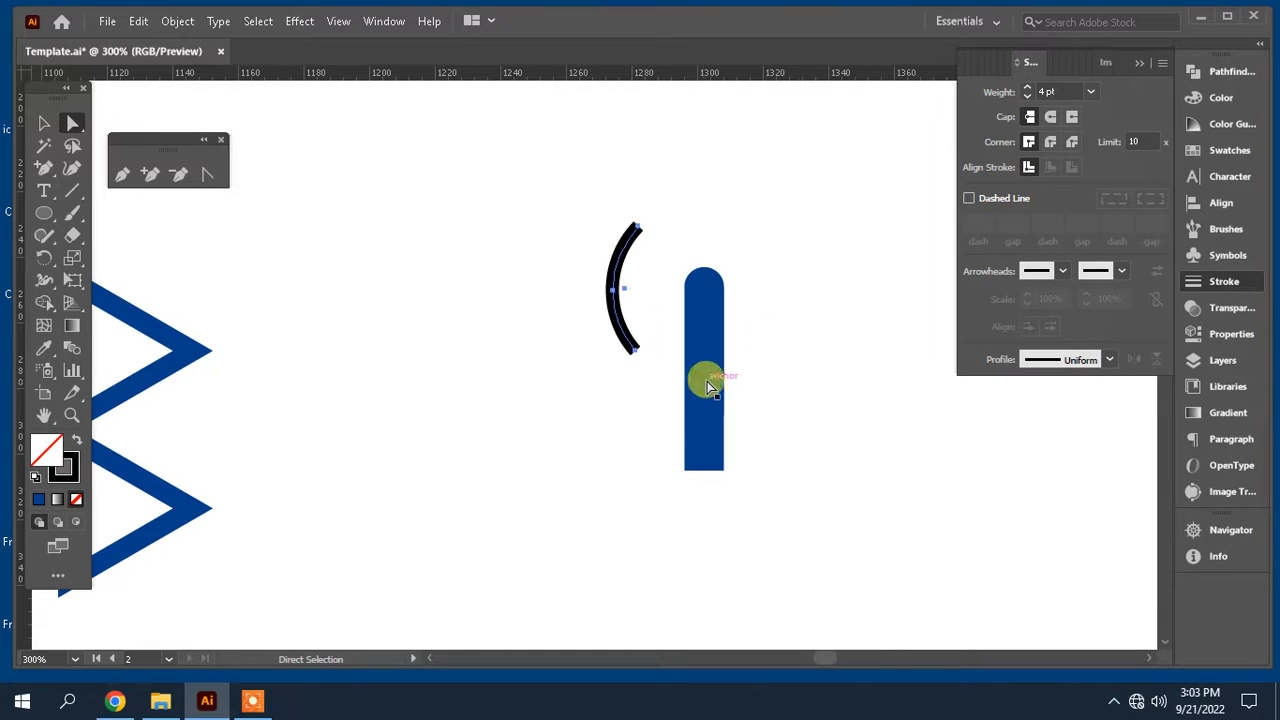
Step: Select the short arc and set its stroke weight to 6 pt
left_click(46, 124)
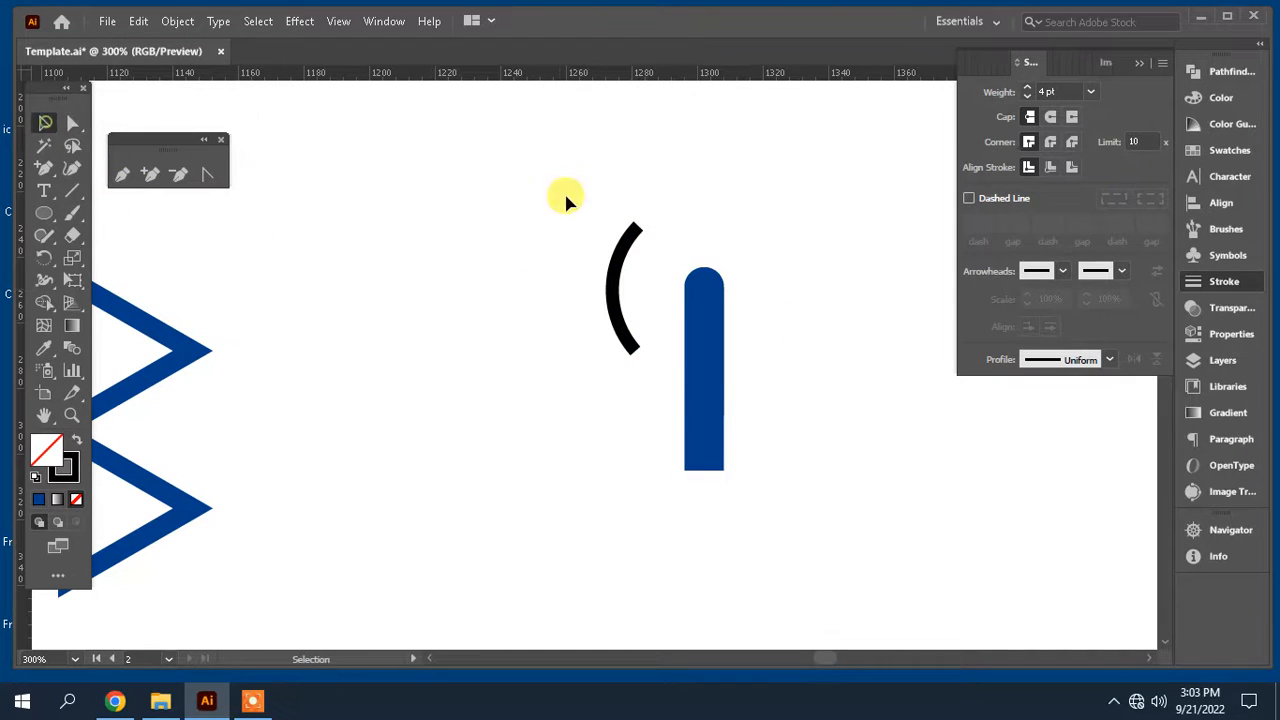
left_click_drag(568, 196, 682, 292)
left_click(1091, 92)
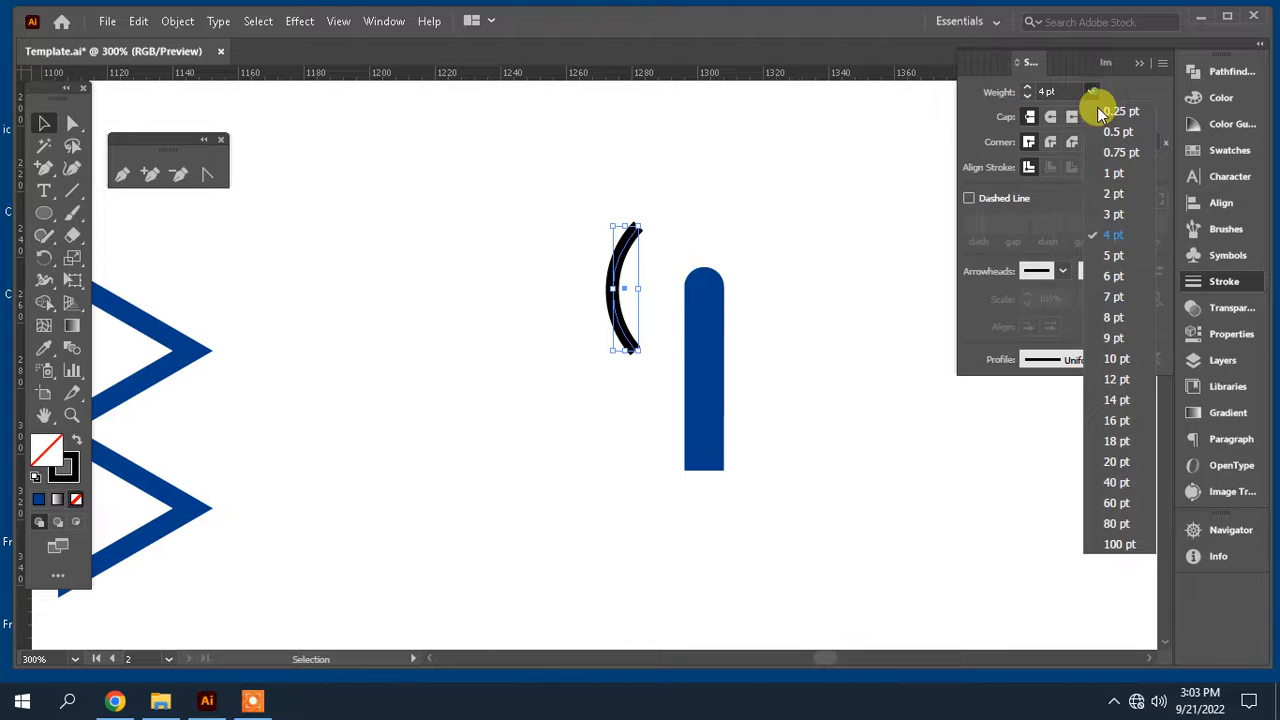
left_click(1113, 277)
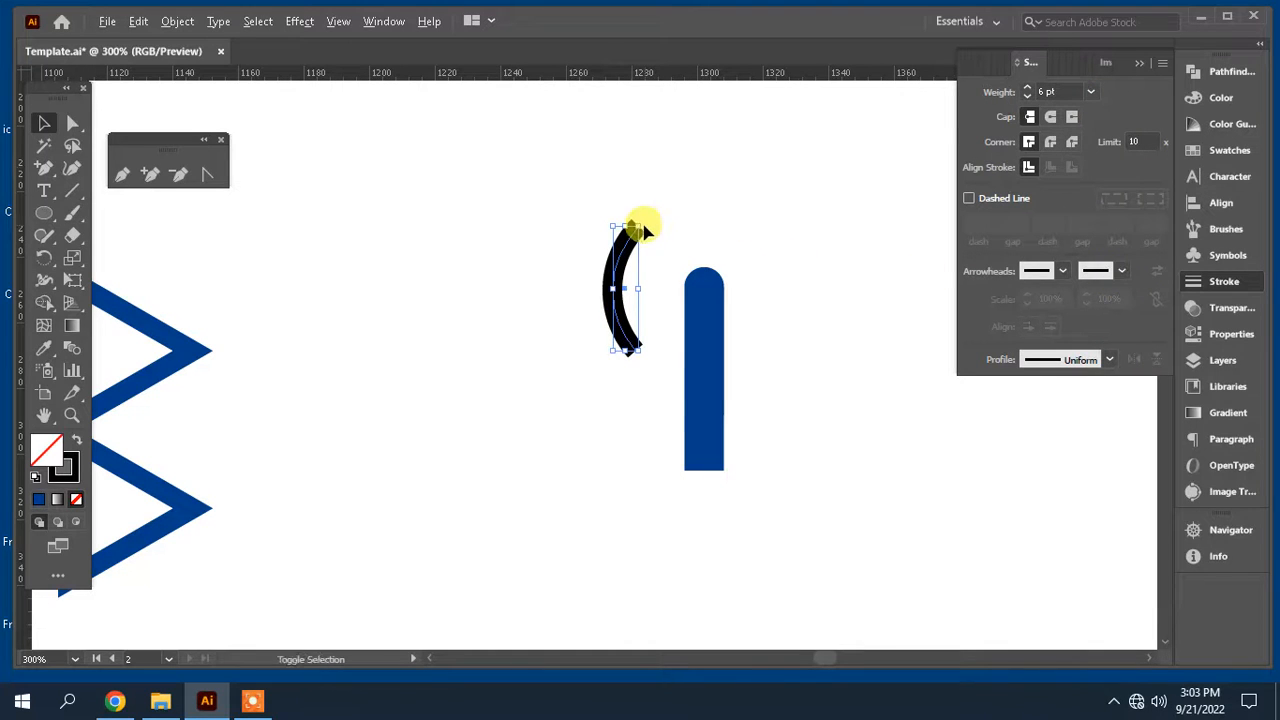
Step: Enlarge the arc, then duplicate it to the left and scale the copy into a larger outer arc
left_click_drag(636, 226, 658, 252)
key("a")
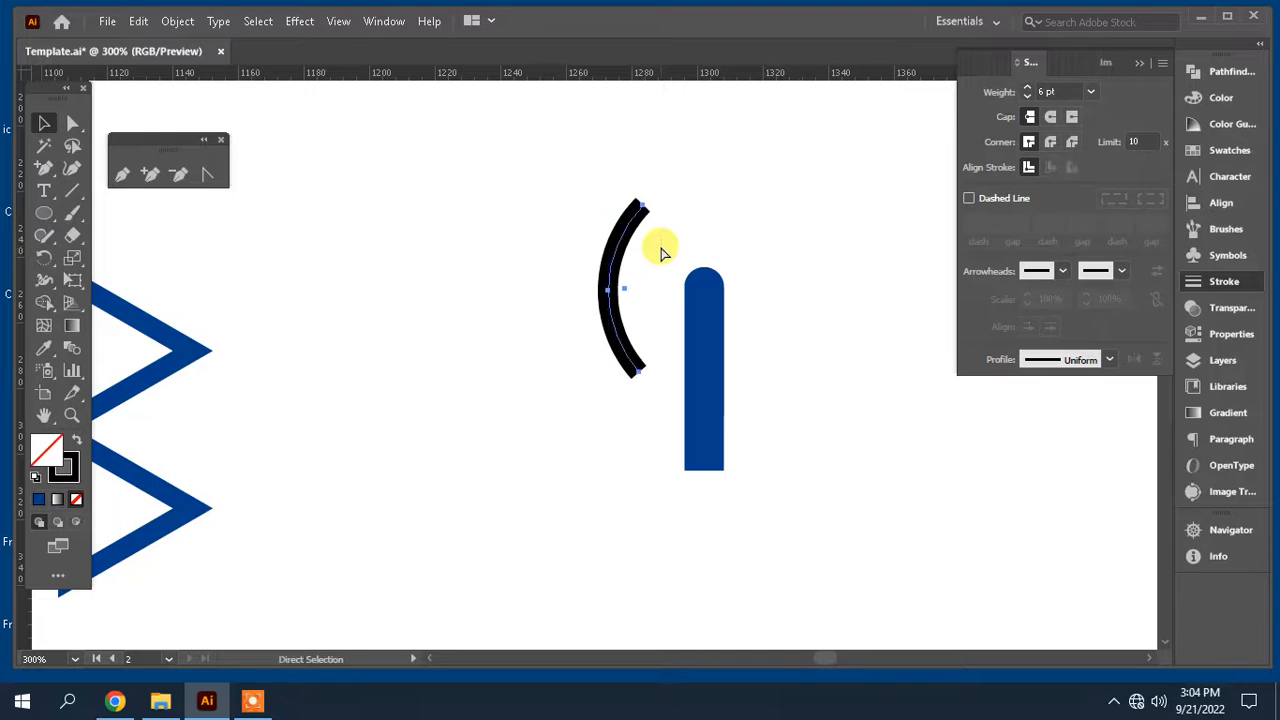
key("alt+shift+Left")
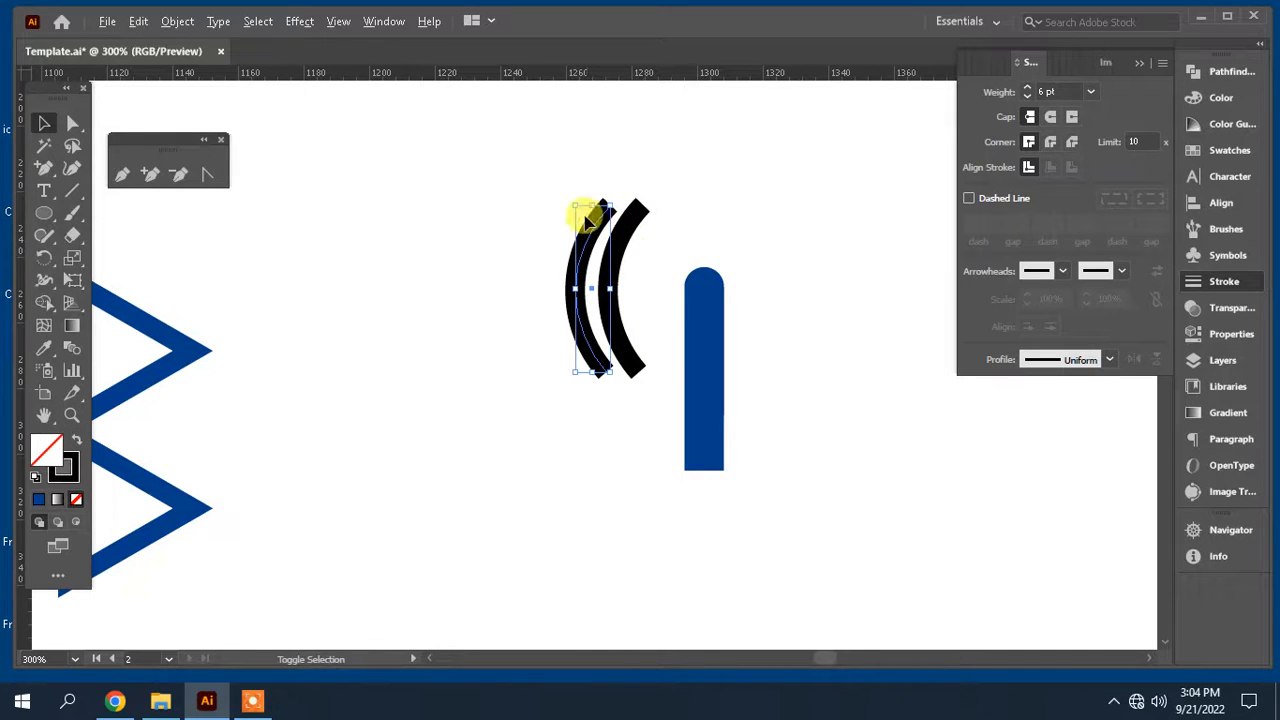
left_click_drag(607, 207, 665, 163)
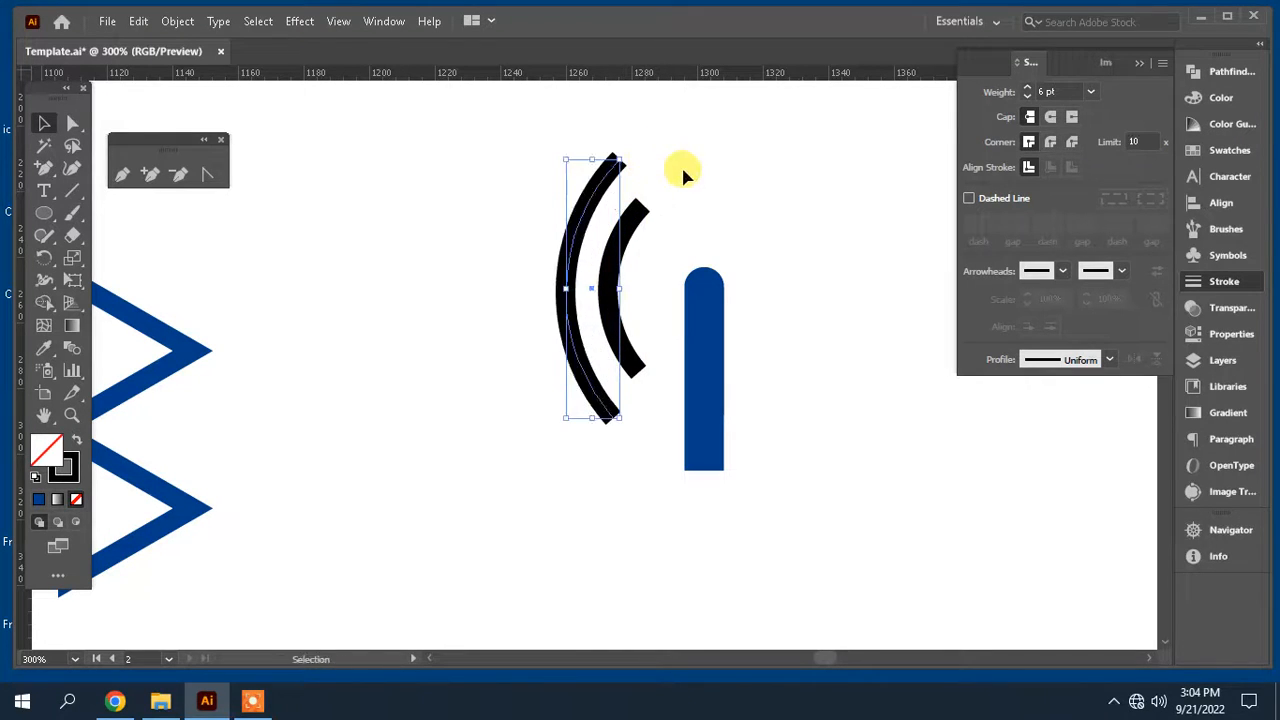
Step: Select both arcs and reflect a copy of them across the vertical axis
left_click_drag(477, 177, 642, 296)
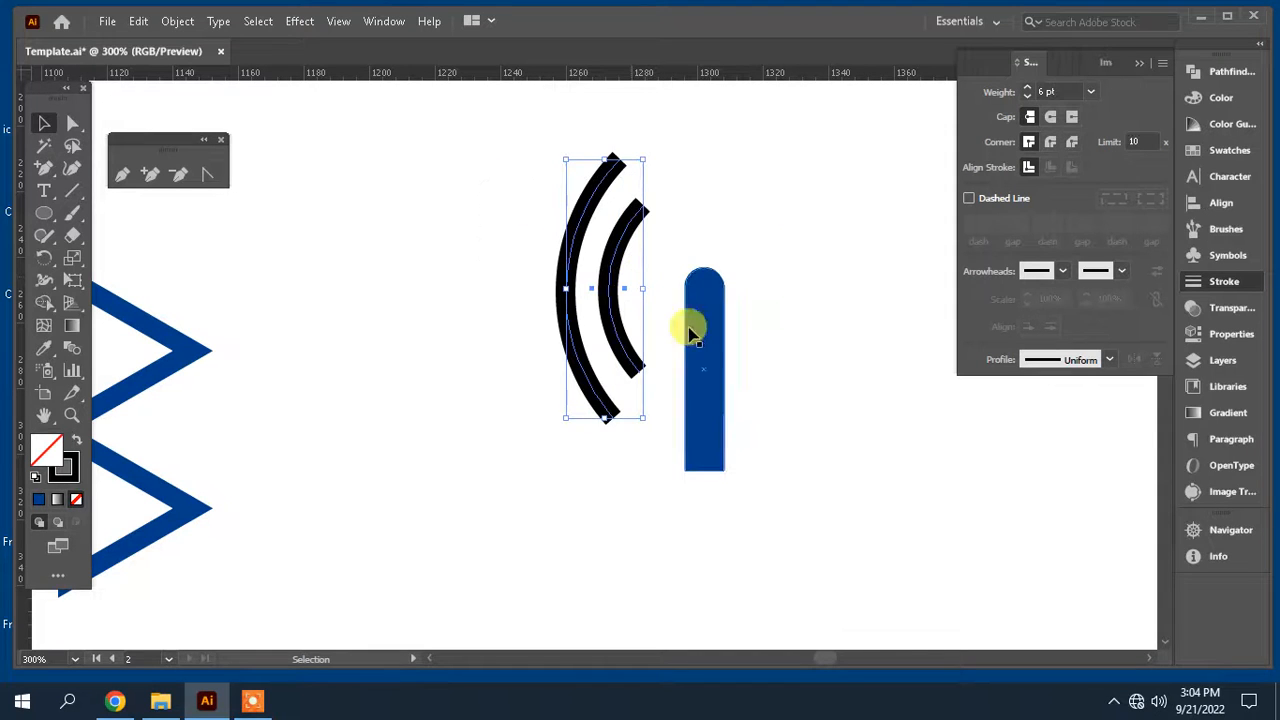
key("ctrl")
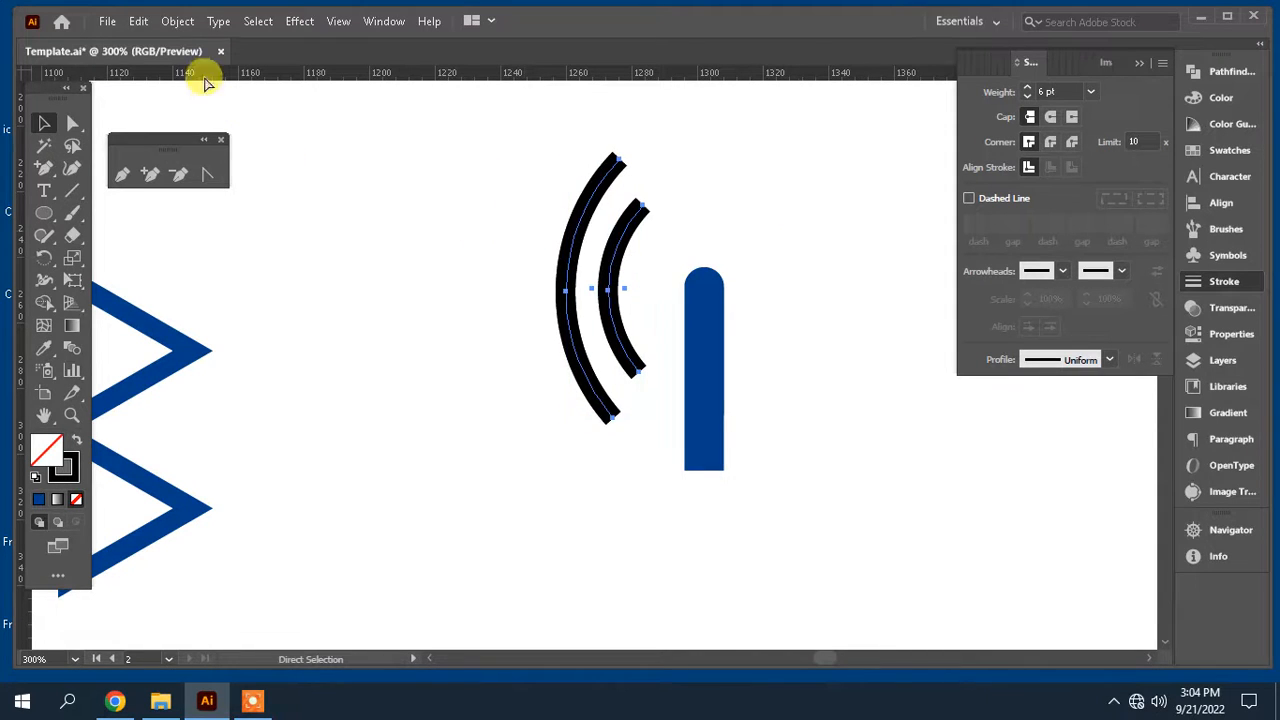
left_click(183, 24)
mouse_move(450, 28)
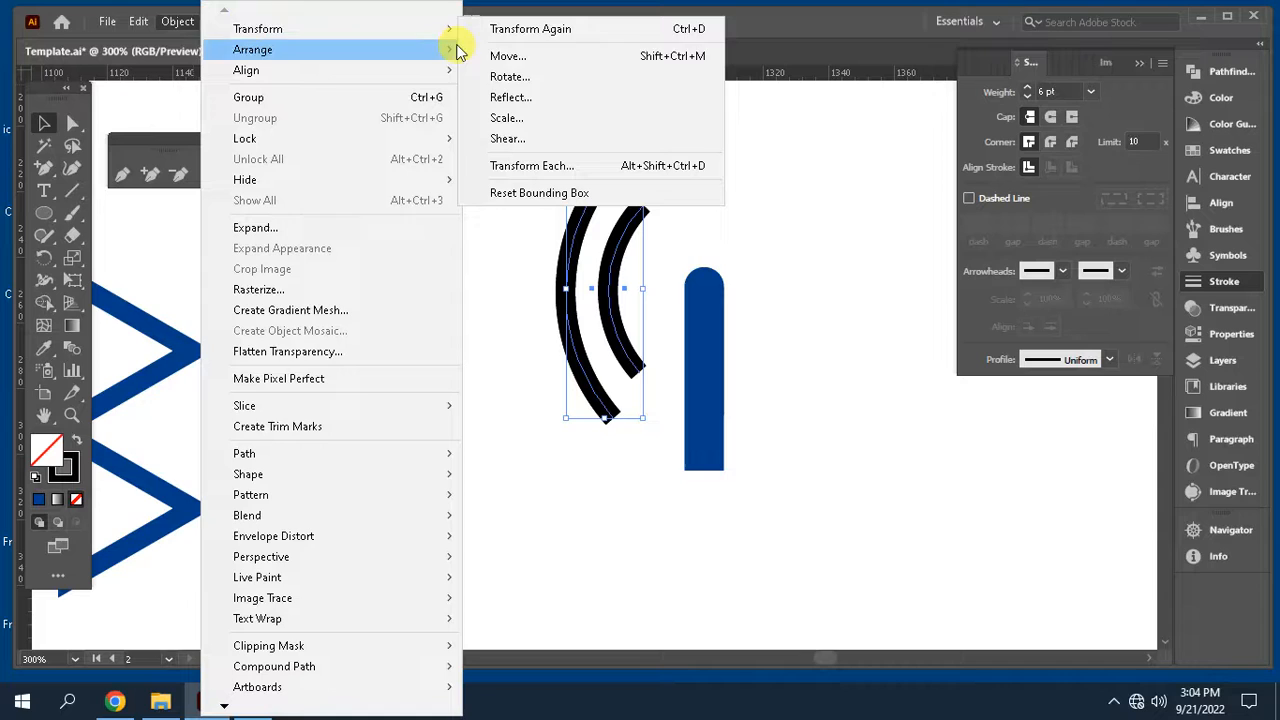
left_click(542, 91)
left_click(178, 519)
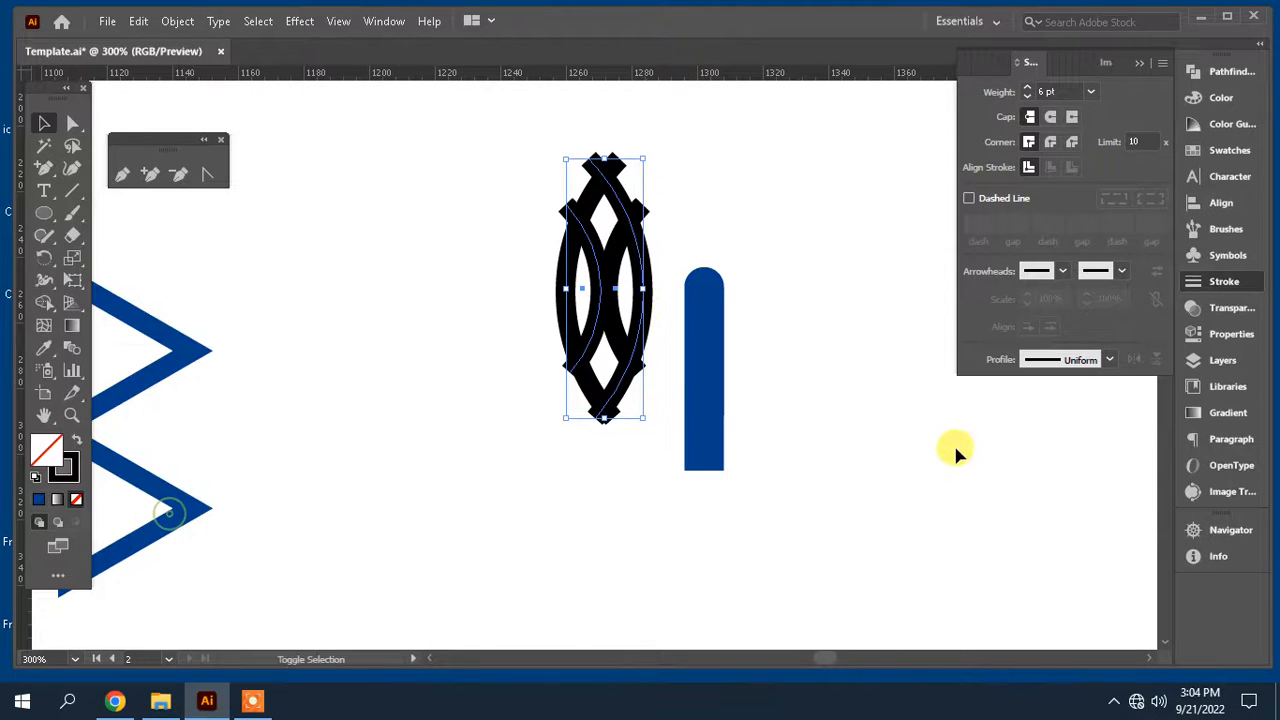
Step: Move the reflected arcs to the right side of the antenna
key("shift+Right")
key("shift+Right")
key("shift+Right")
key("shift+Right")
key("shift+Right")
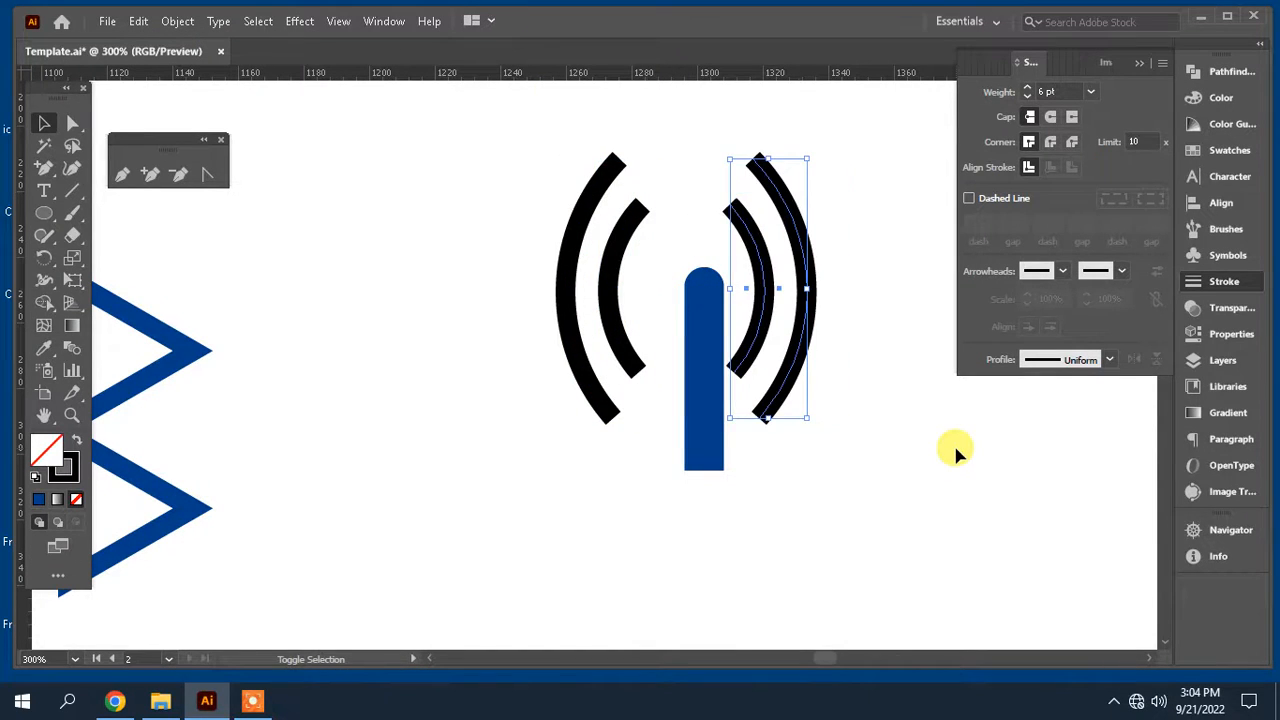
key("Left")
key("Left")
key("Left")
key("Left")
key("Left")
key("a")
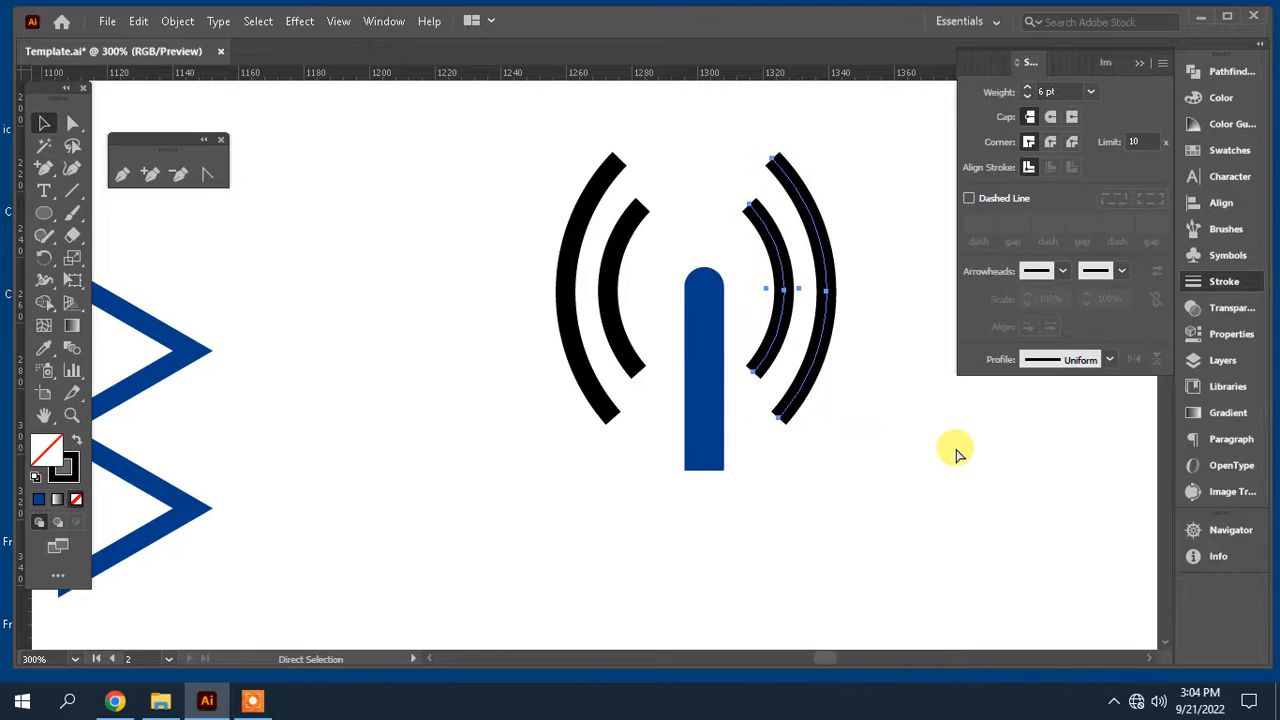
Step: Select the four signal arcs and nudge them down closer to the antenna
key("ctrl+minus")
key("ctrl+minus")
key("v")
left_click_drag(643, 451, 834, 449)
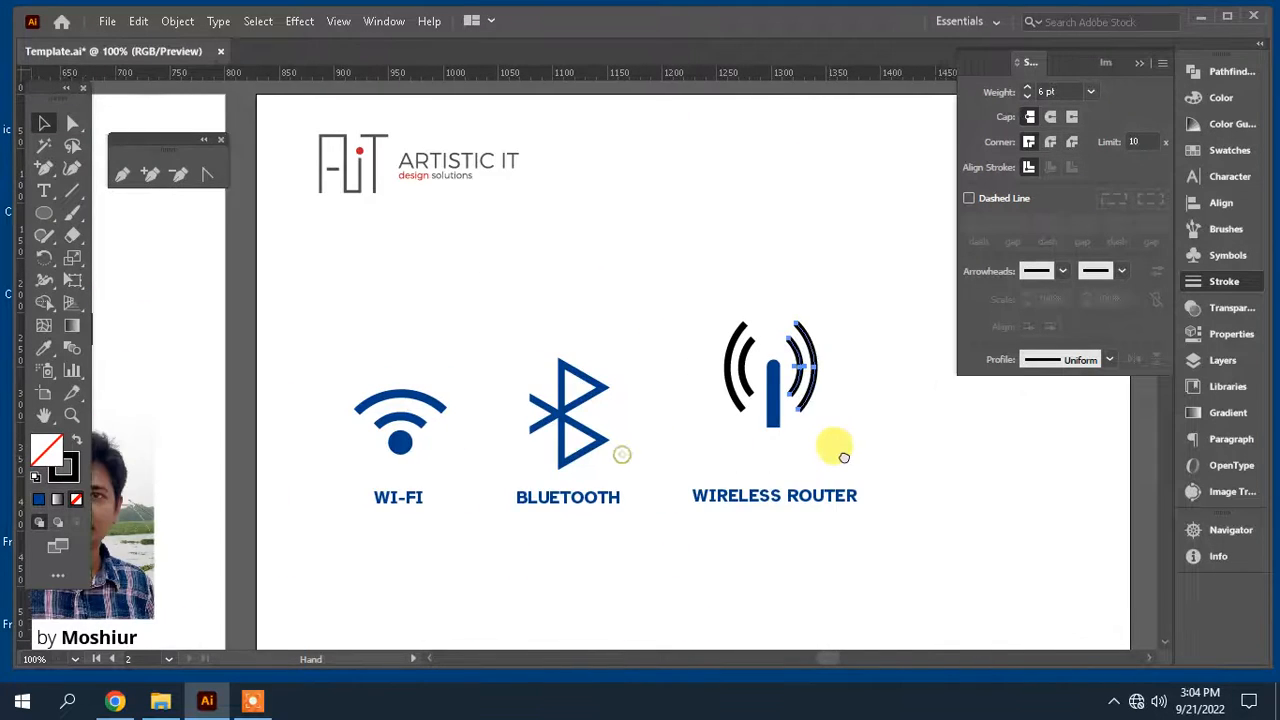
key("Tab")
left_click_drag(768, 485, 672, 425)
left_click_drag(668, 240, 819, 286)
left_click_drag(749, 353, 776, 350)
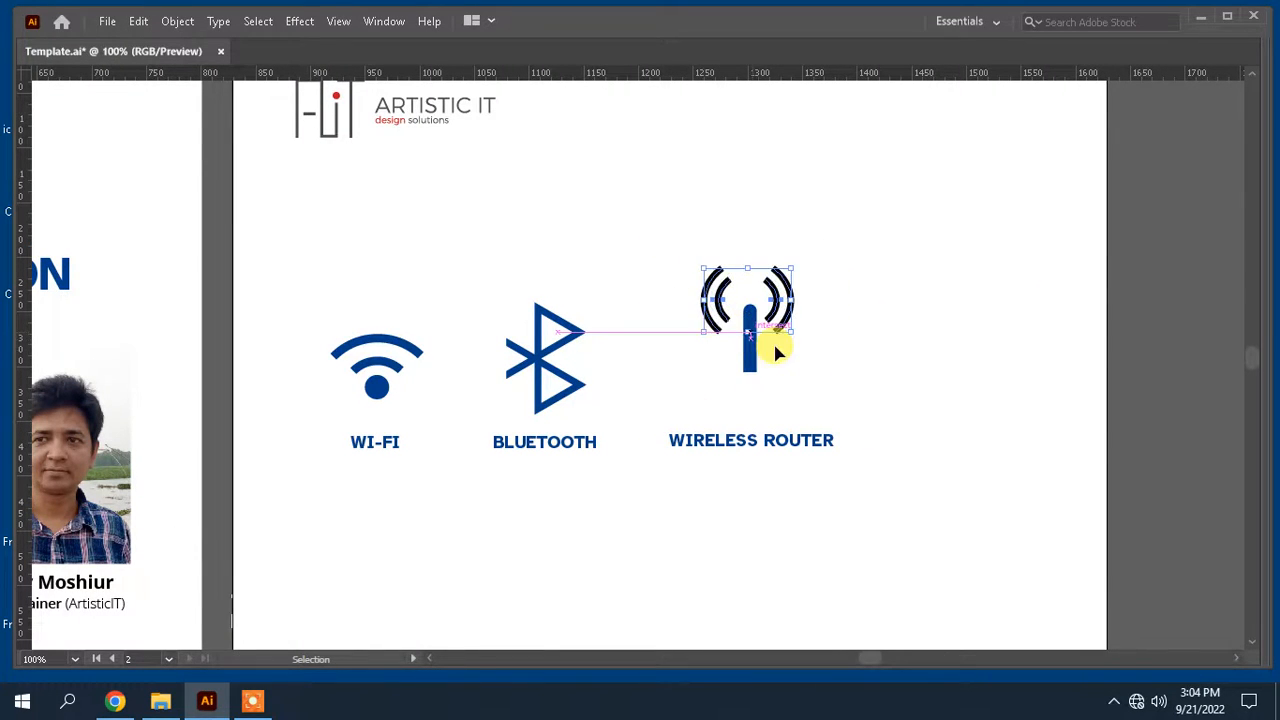
key("Down")
key("Down")
key("Down")
key("Down")
key("Down")
left_click(843, 332)
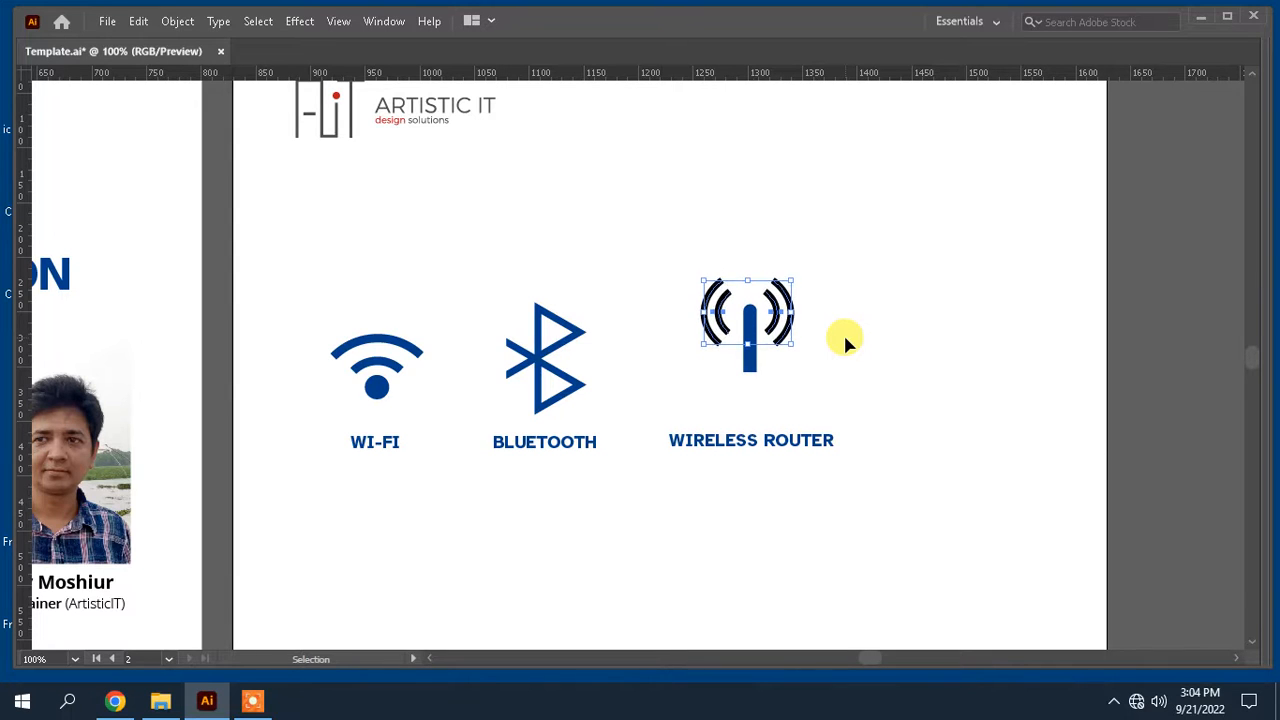
Step: Select the four arcs and set their stroke weight to 7 pt
scroll(852, 325, "down", 1)
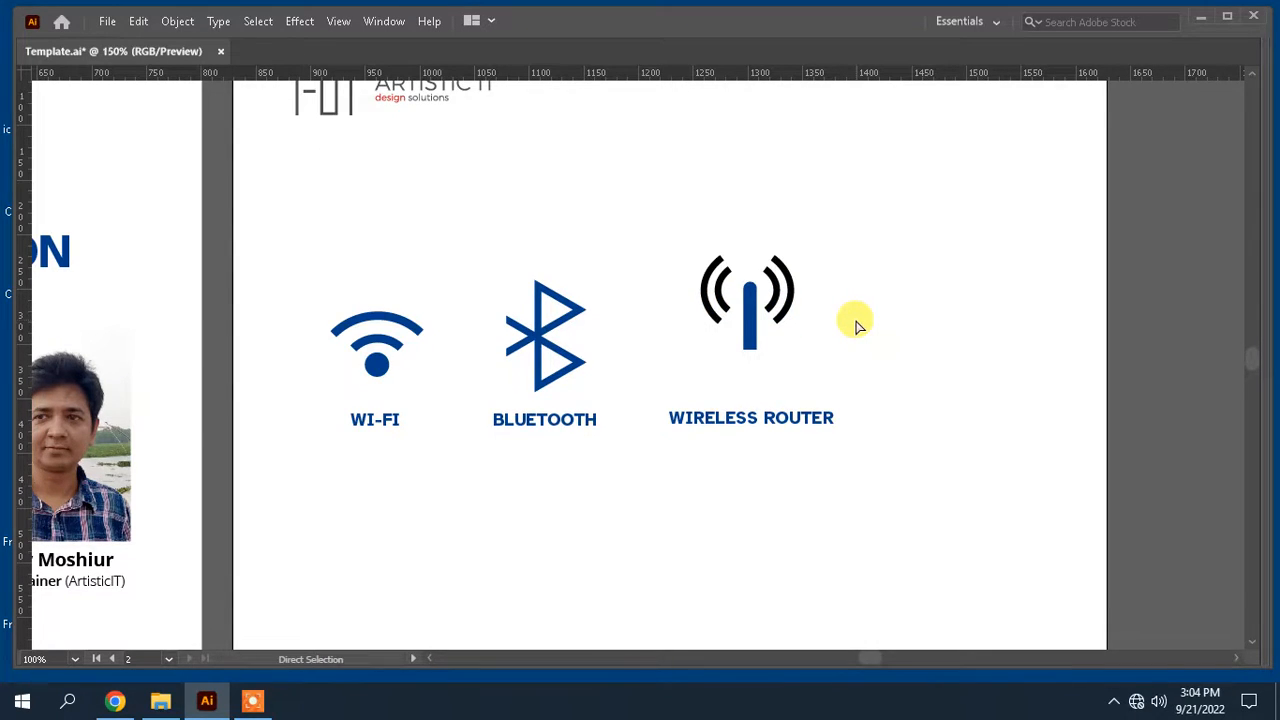
key("ctrl+=")
left_click_drag(943, 320, 849, 365)
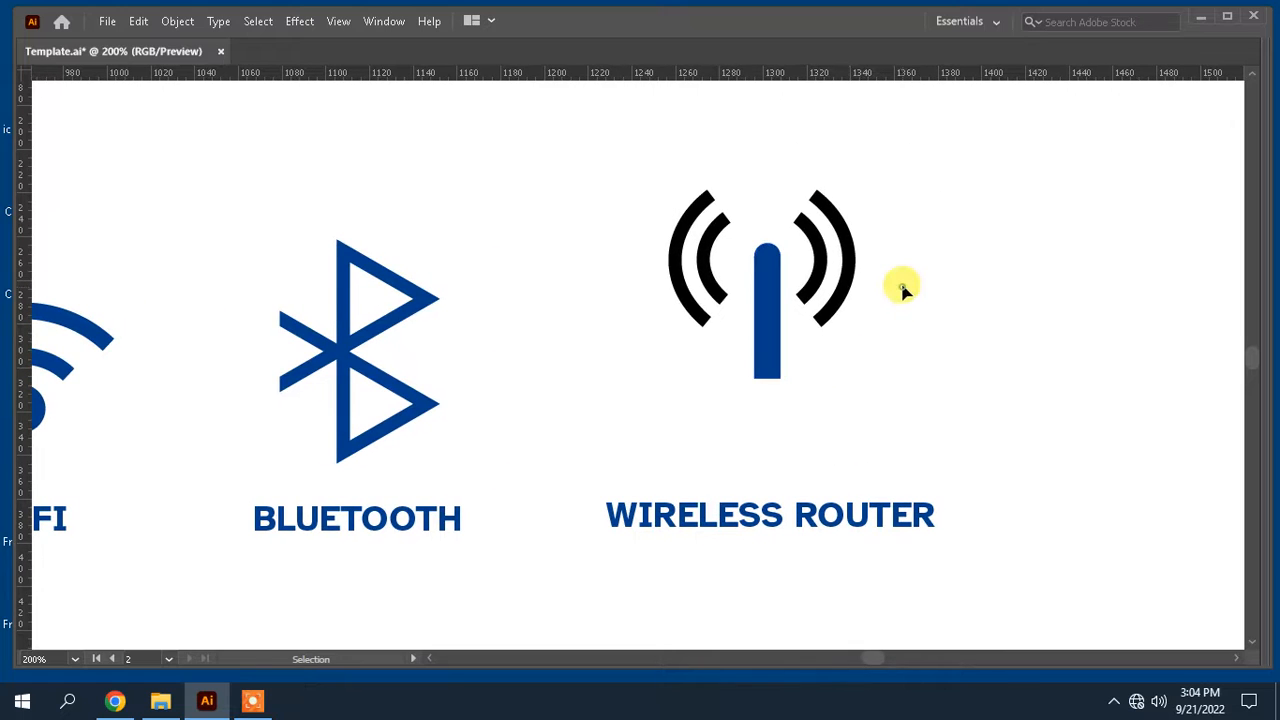
left_click_drag(740, 199, 673, 186)
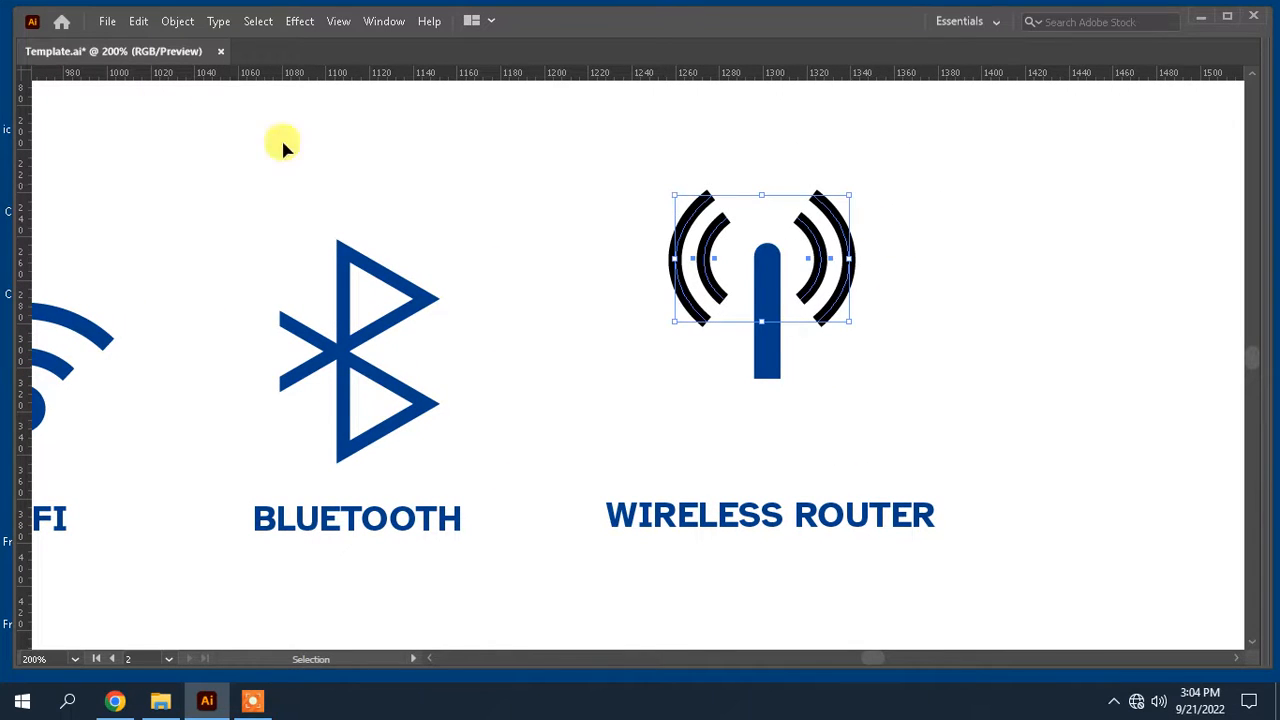
key("Tab")
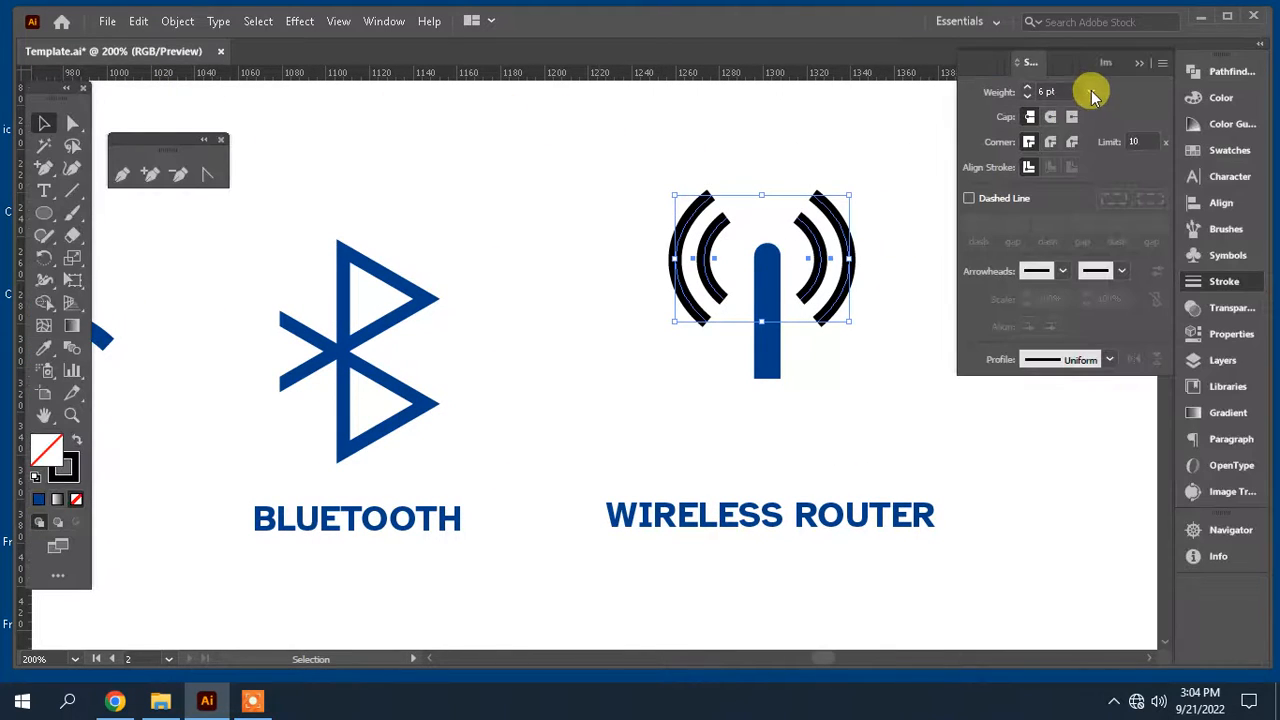
left_click(1092, 93)
left_click(1117, 284)
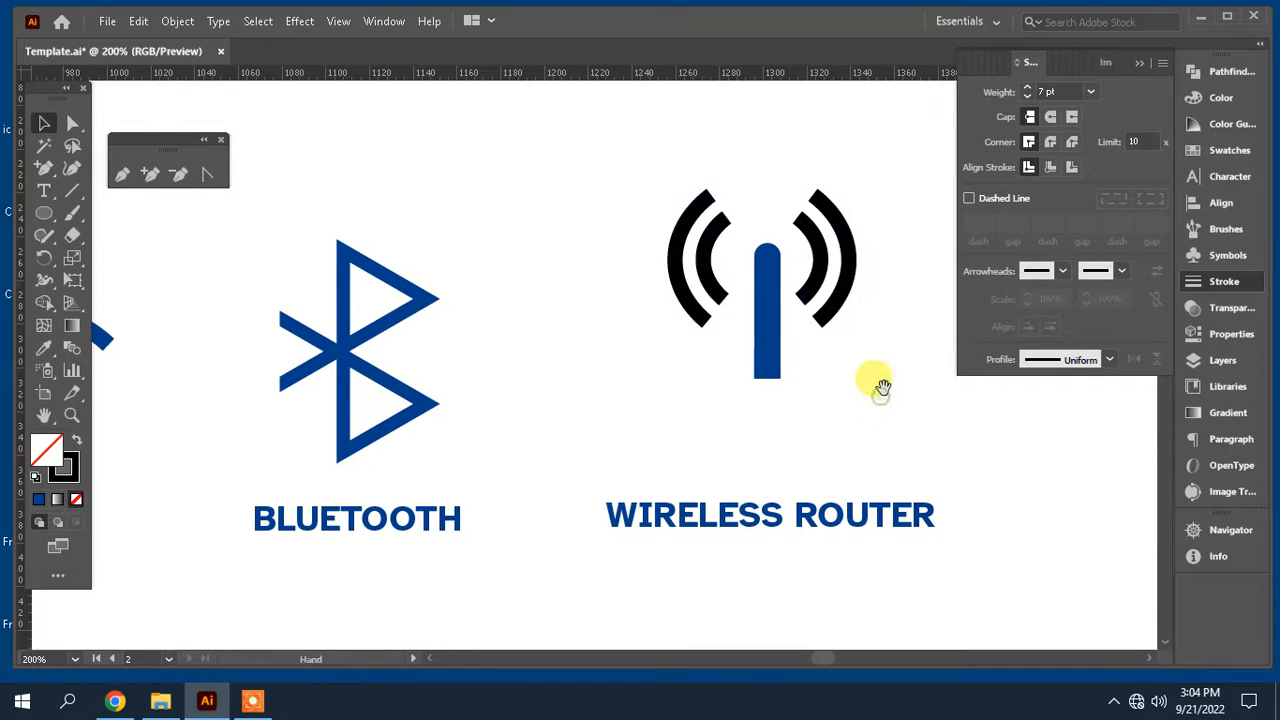
Step: Convert the selected arcs' strokes into outlined shapes with Outline Stroke
left_click_drag(880, 388, 810, 396)
mouse_move(820, 254)
left_mouse_down()
mouse_move(603, 174)
mouse_move(543, 169)
mouse_move(812, 222)
mouse_move(815, 234)
left_mouse_up()
left_click(805, 157)
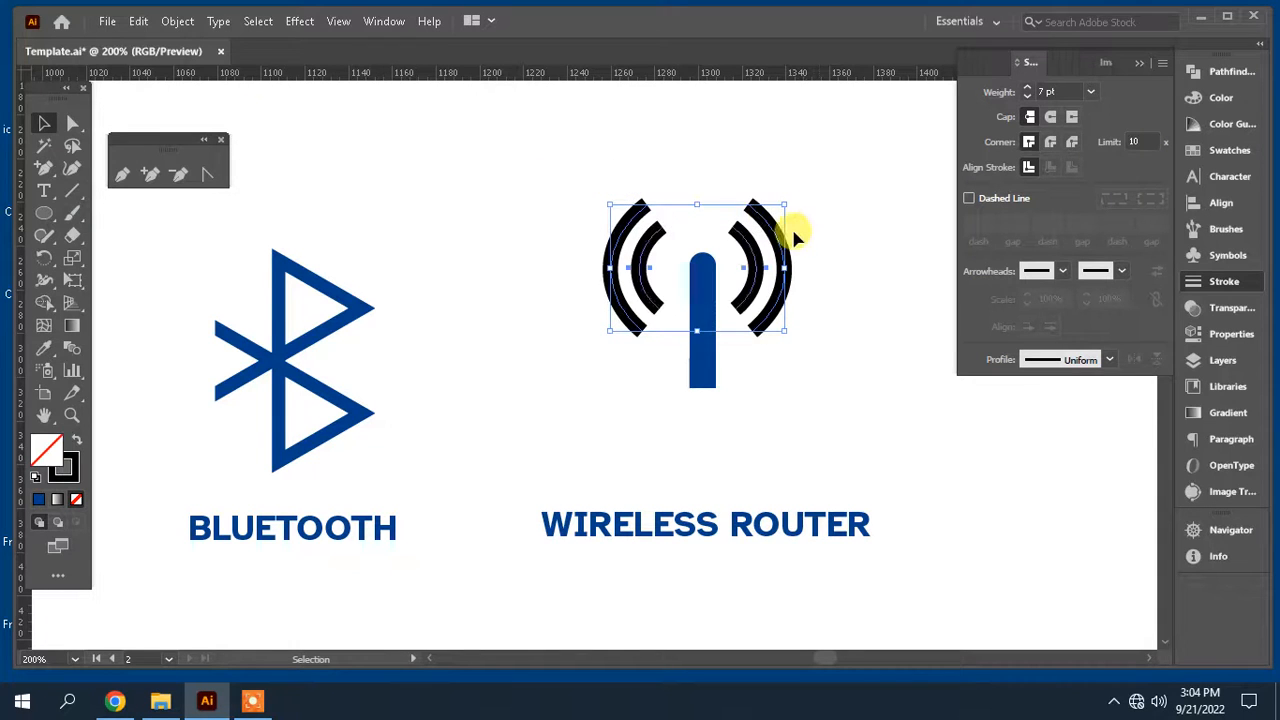
left_click(177, 21)
mouse_move(300, 455)
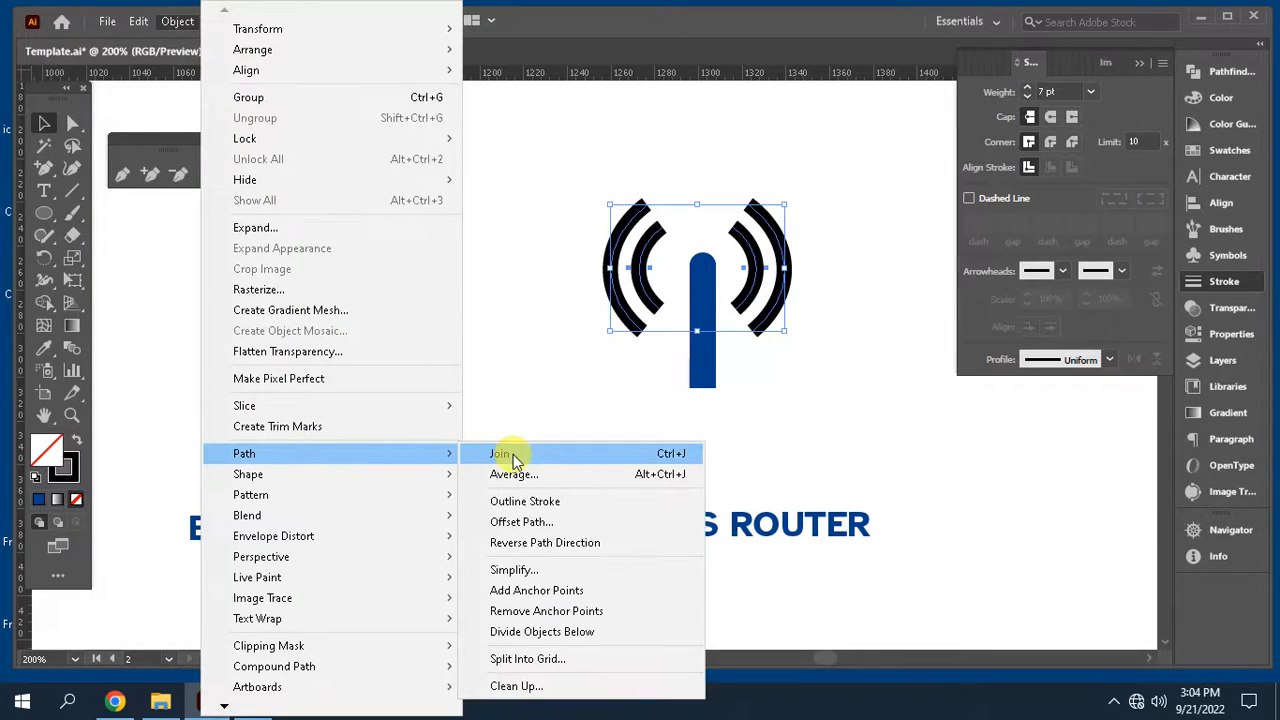
left_click(543, 500)
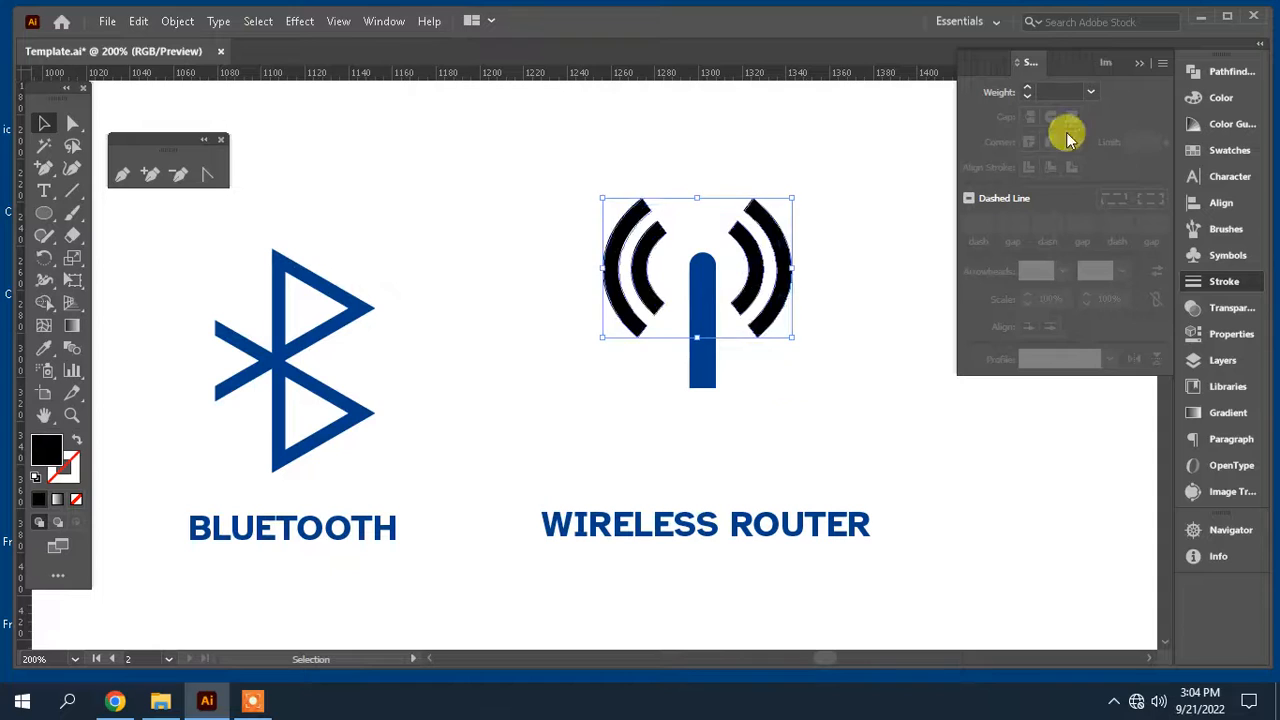
Step: Apply the antenna's blue color to the outlined arcs with the Eyedropper
left_click(1214, 71)
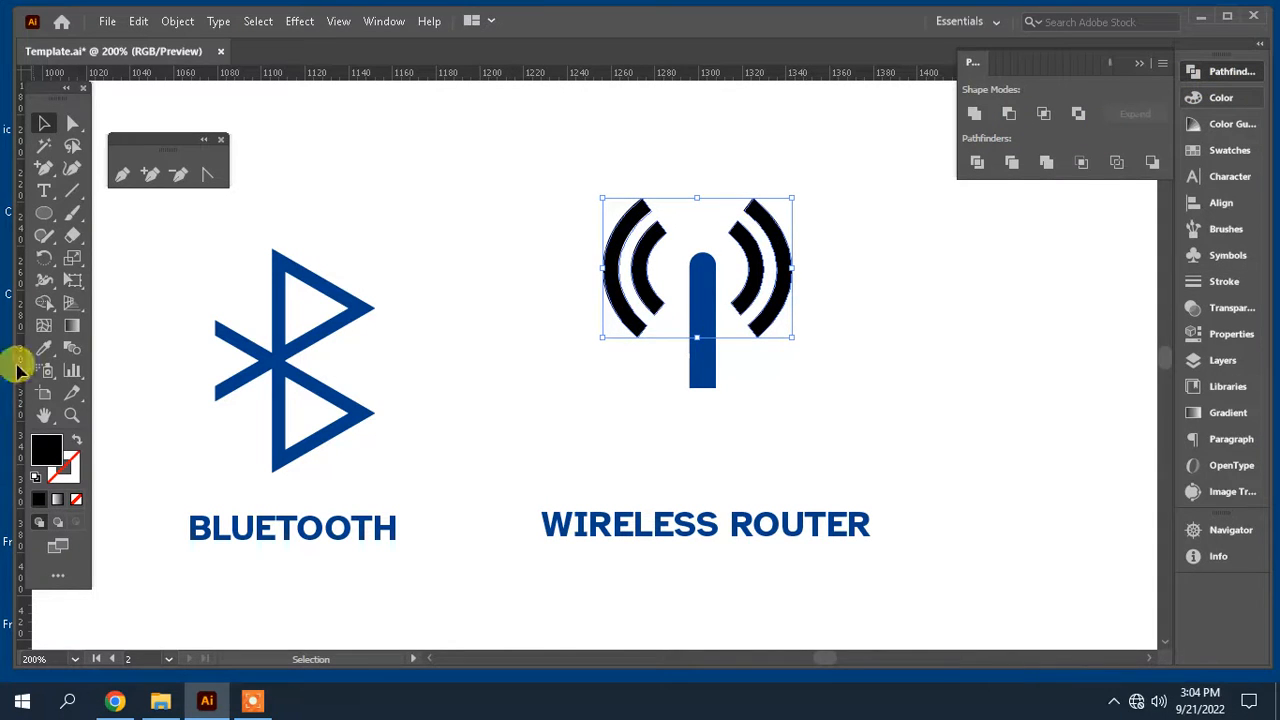
left_click(44, 347)
left_click(700, 271)
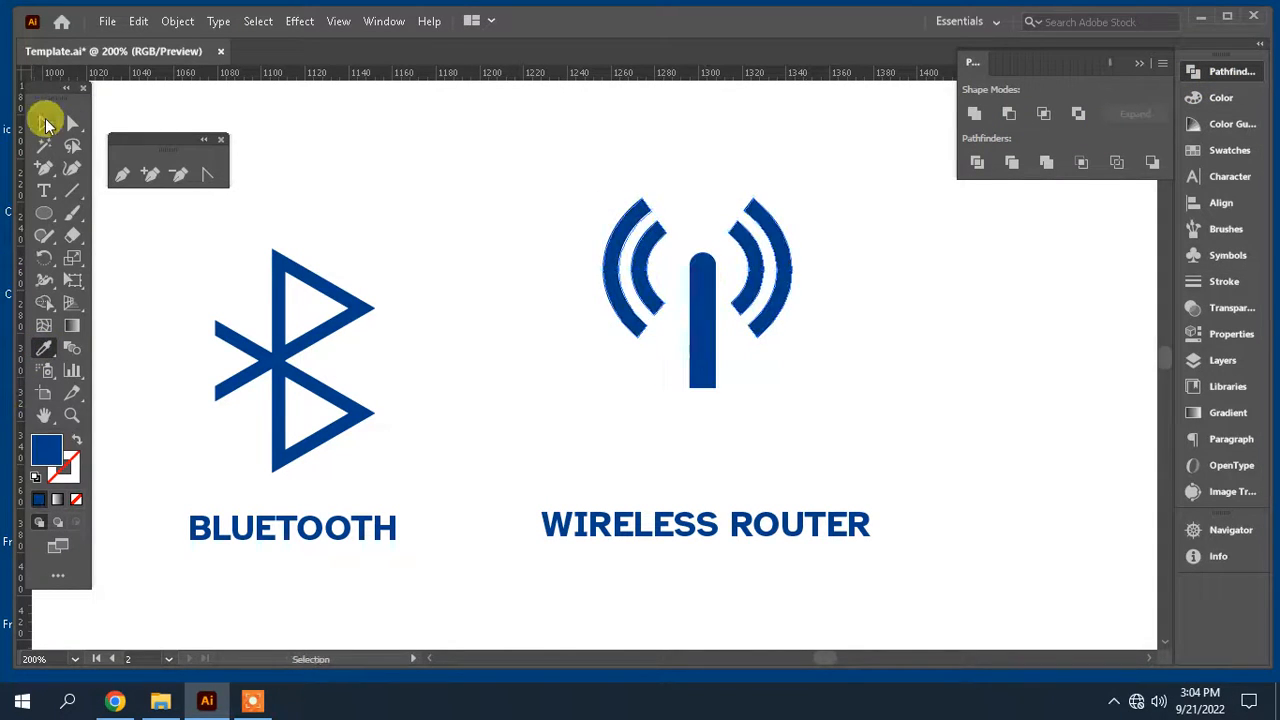
Step: Select the arcs and antenna together and align them to a common horizontal center
left_click(45, 122)
left_click(832, 230)
left_click(655, 215)
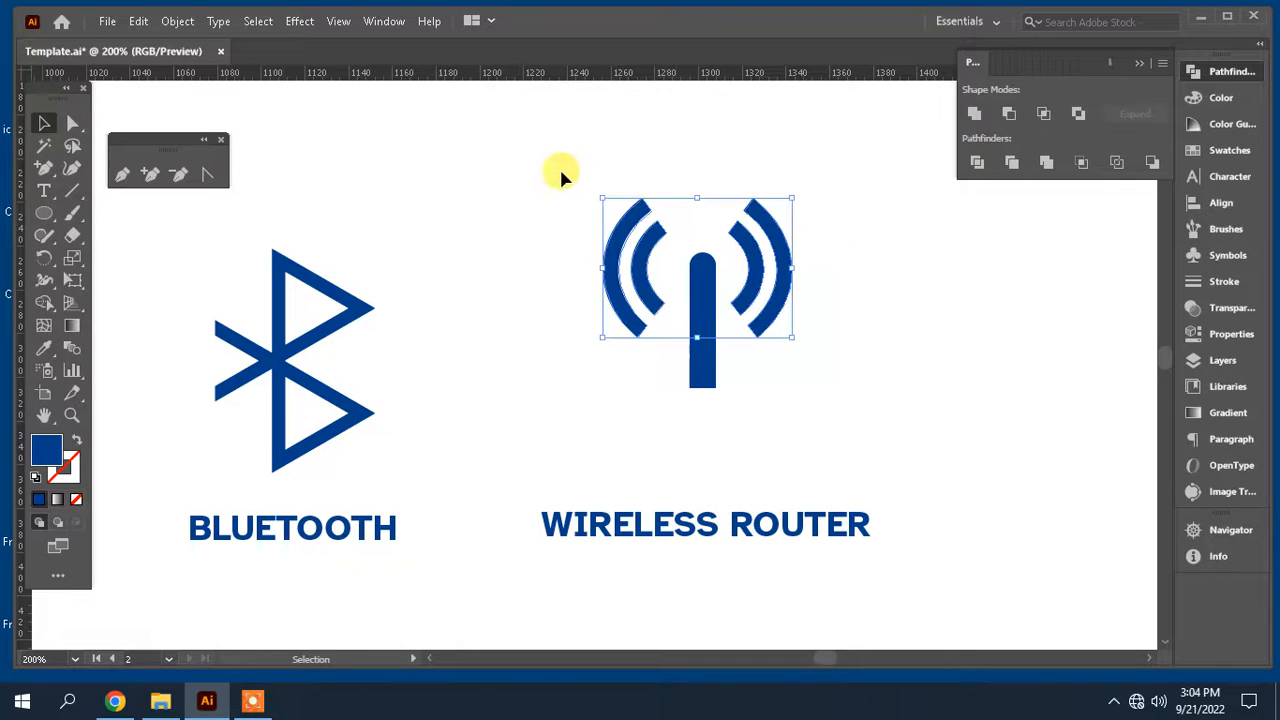
left_click_drag(872, 394, 610, 205)
left_click(1200, 203)
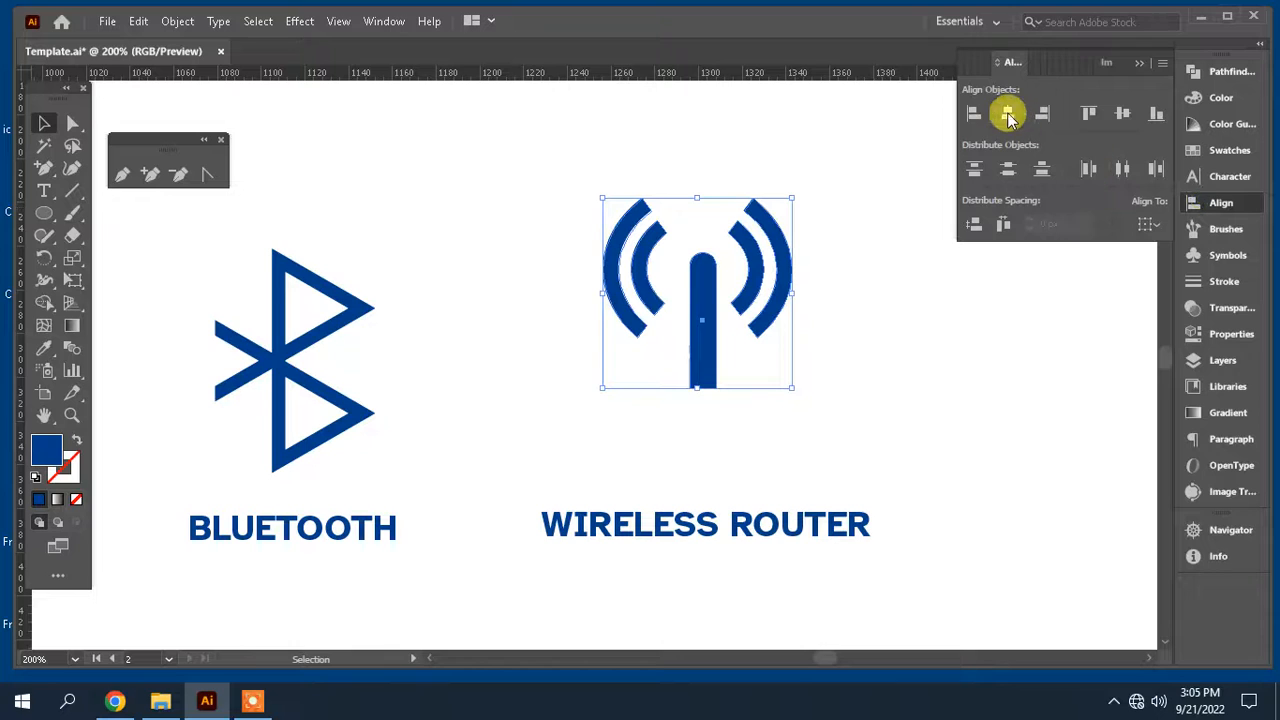
left_click(1007, 113)
Step: Select the whole router icon and move it up above its label
left_click(904, 385)
scroll(903, 374, "down", 1)
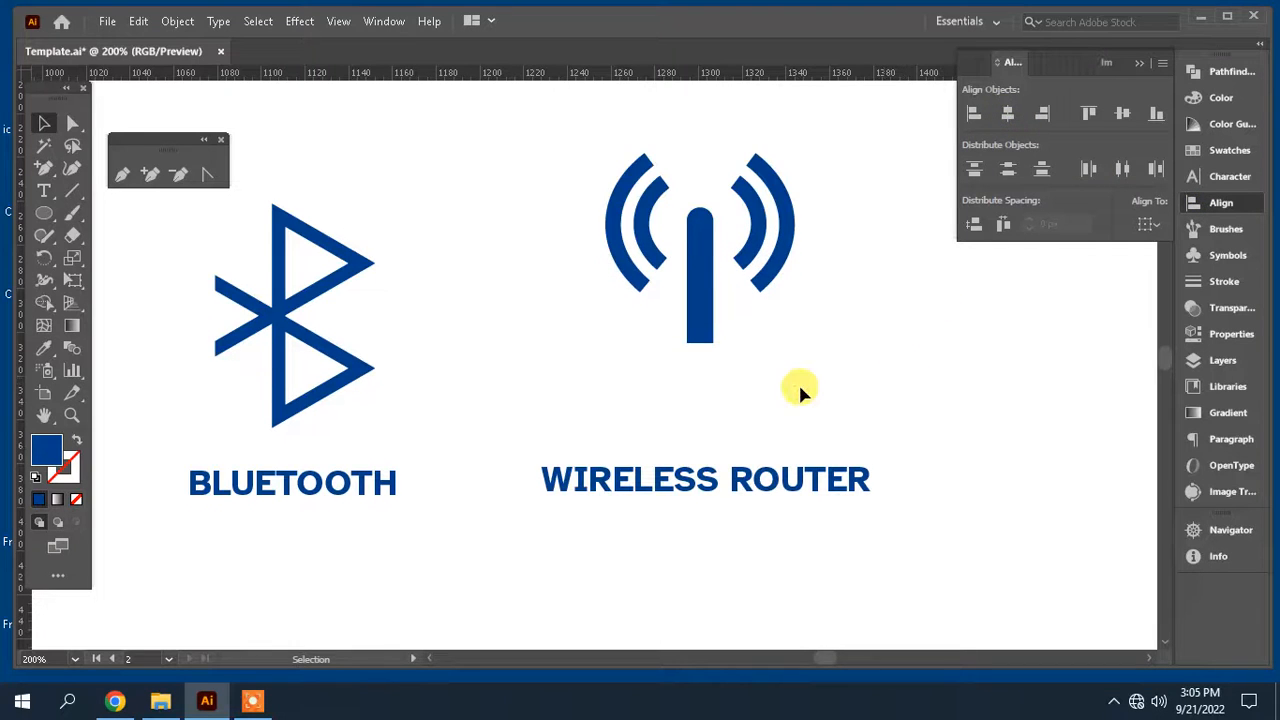
left_click_drag(752, 388, 818, 385)
key("ctrl+minus")
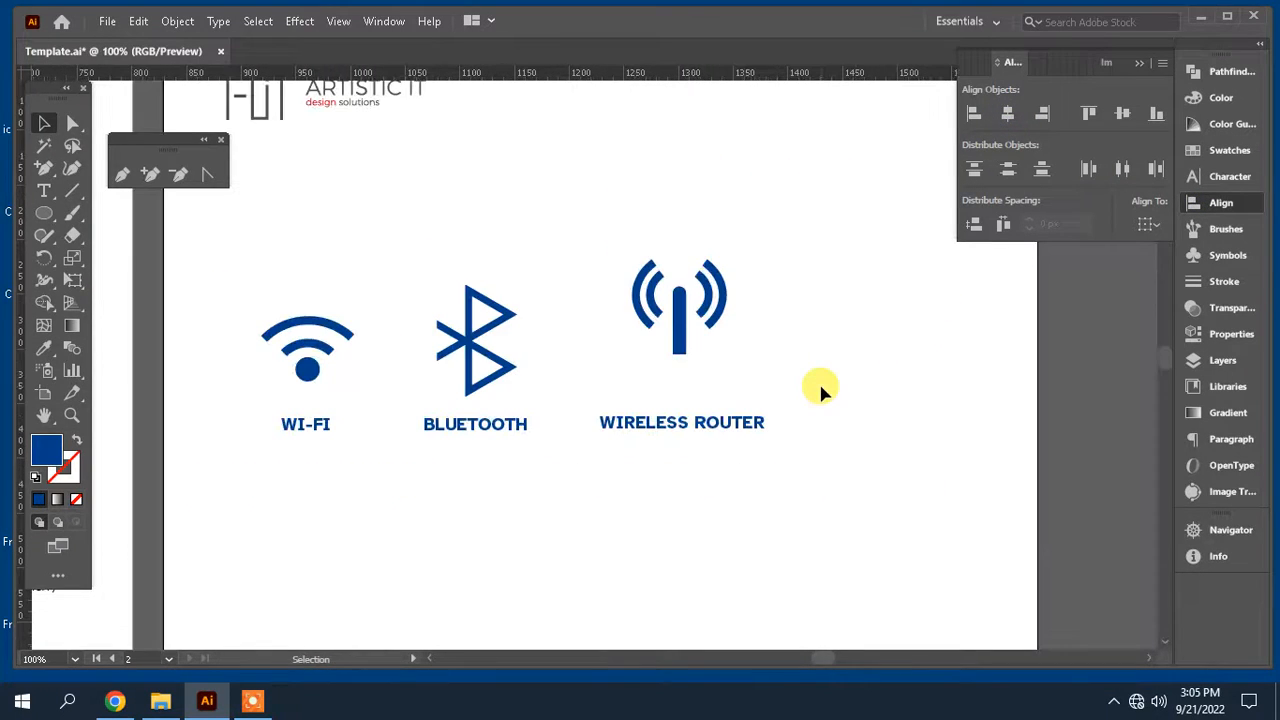
key("Tab")
left_click_drag(651, 383, 681, 369)
left_click_drag(764, 345, 619, 225)
key("shift+Up")
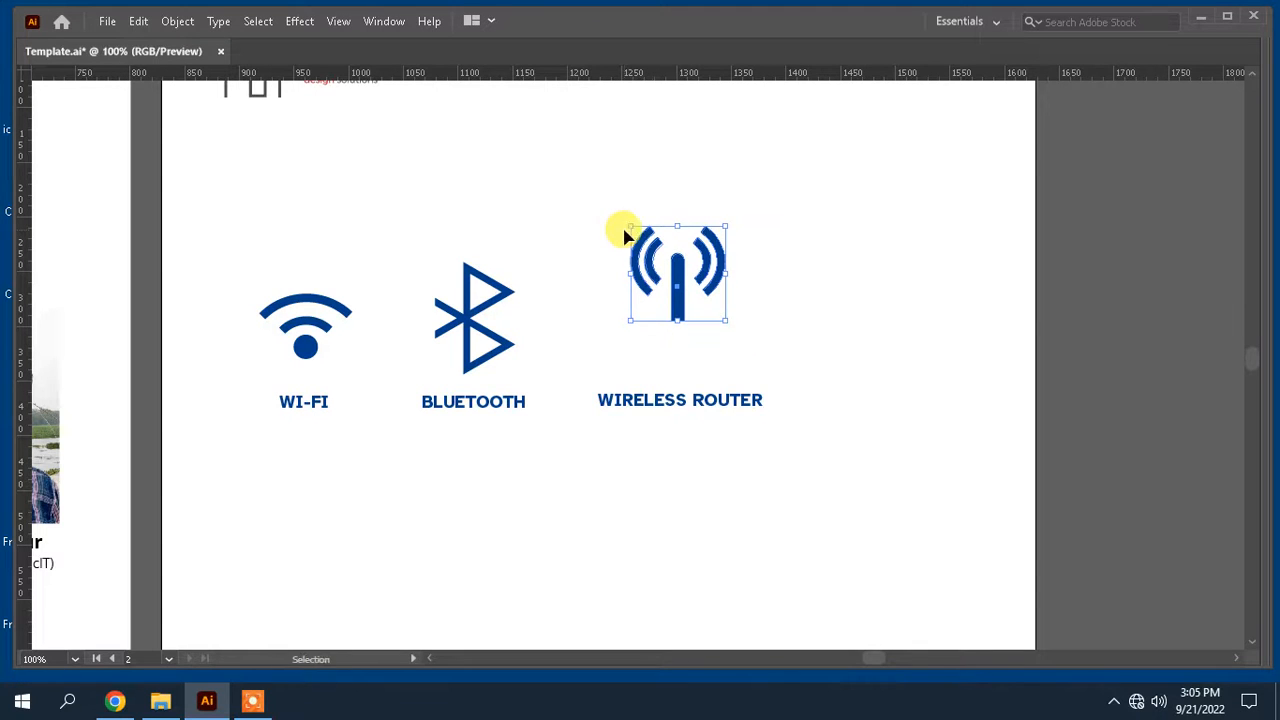
Step: Draw a wide blue rectangle below the antenna as the router body
key("ctrl+plus")
key("ctrl+plus")
scroll(745, 350, "down", 3)
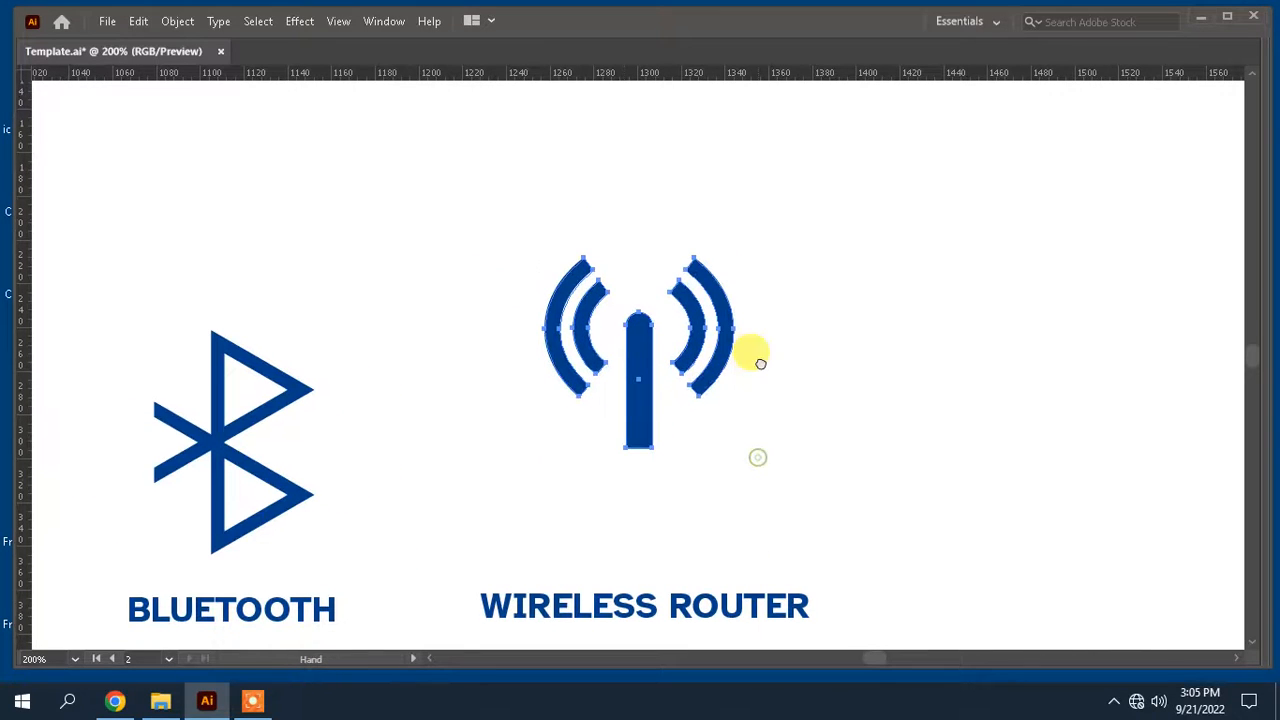
key("Tab")
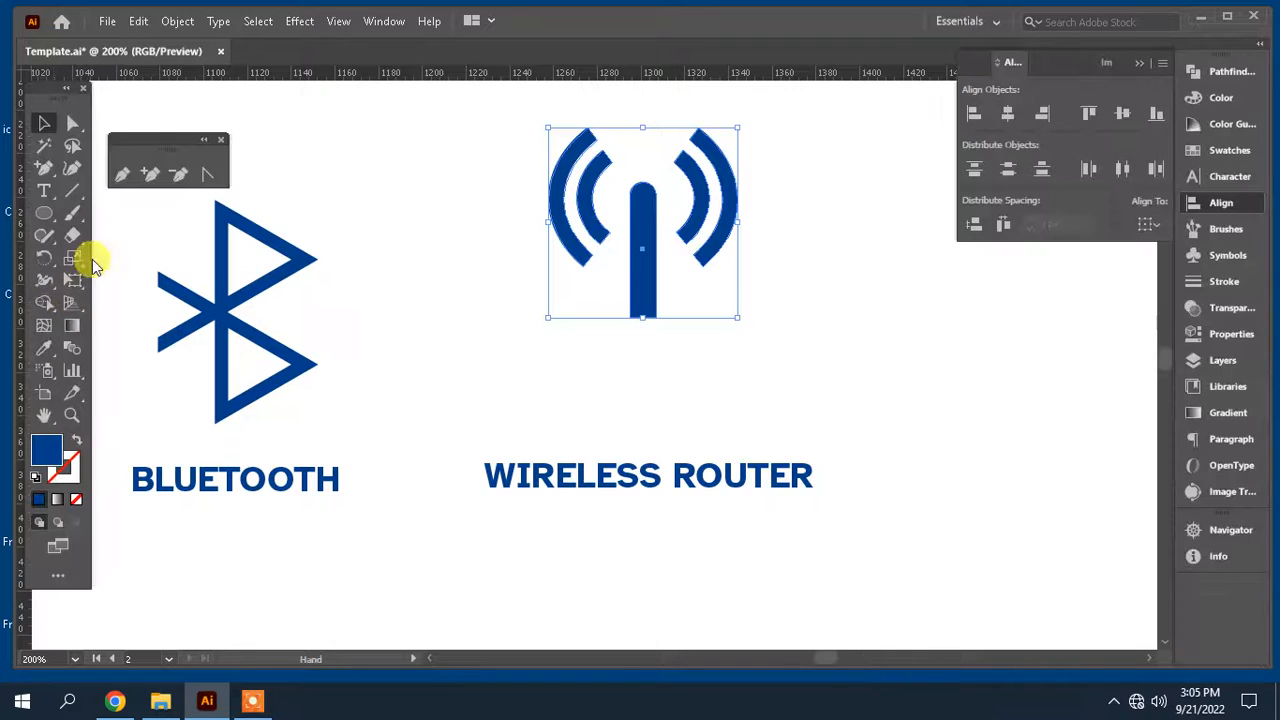
left_click_drag(44, 220, 120, 212)
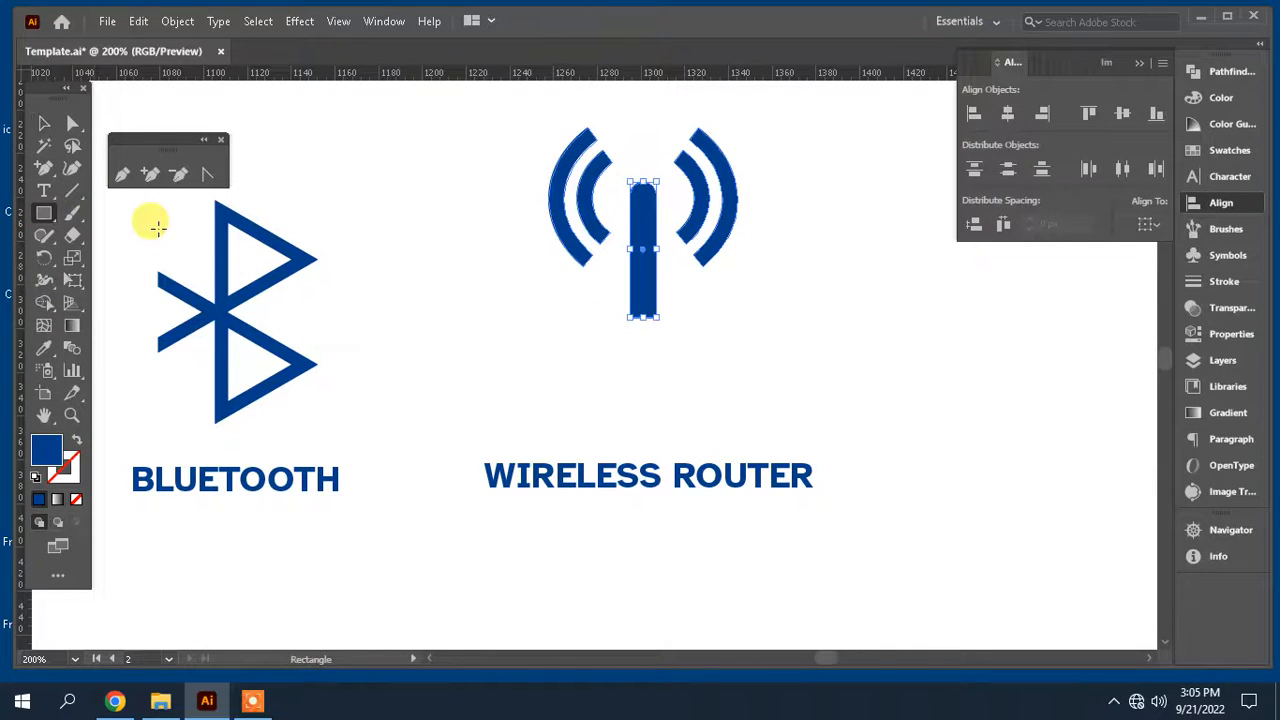
key("Tab")
left_click_drag(513, 312, 790, 383)
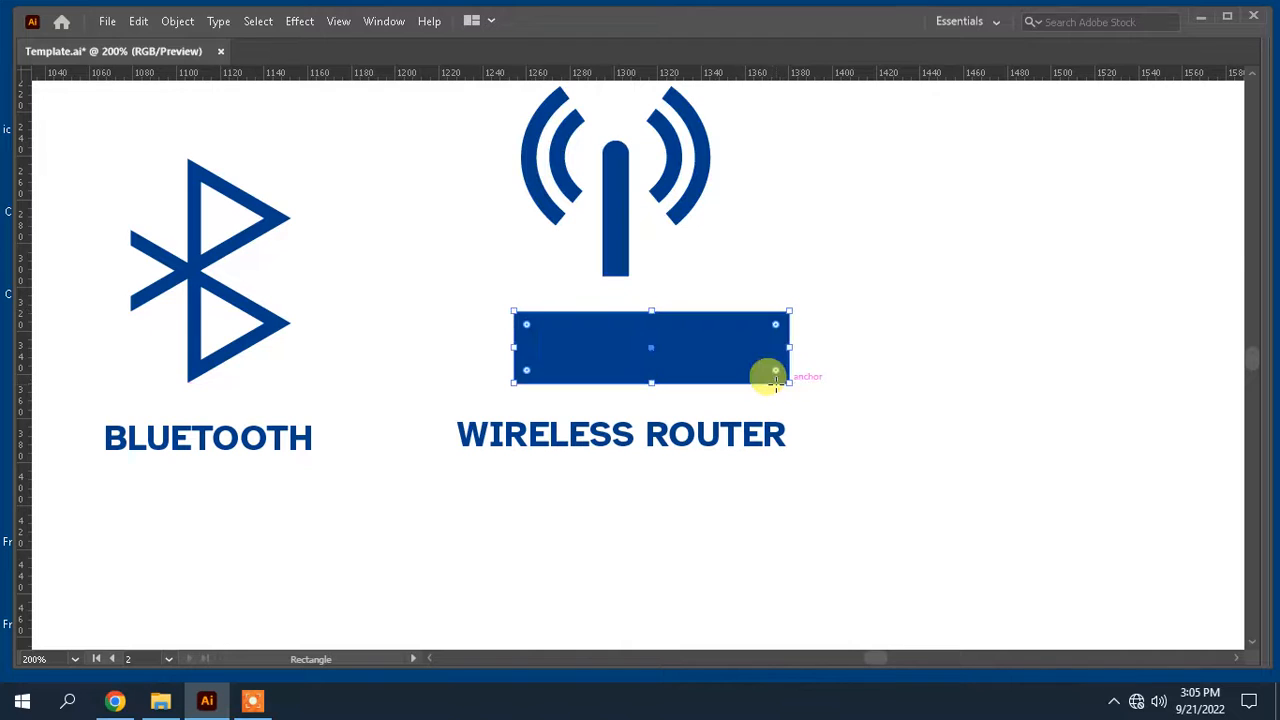
Step: Reposition the router body rectangle and stretch it slightly taller and wider beneath the antenna
key("Tab")
left_click(43, 128)
left_click_drag(574, 334, 551, 324)
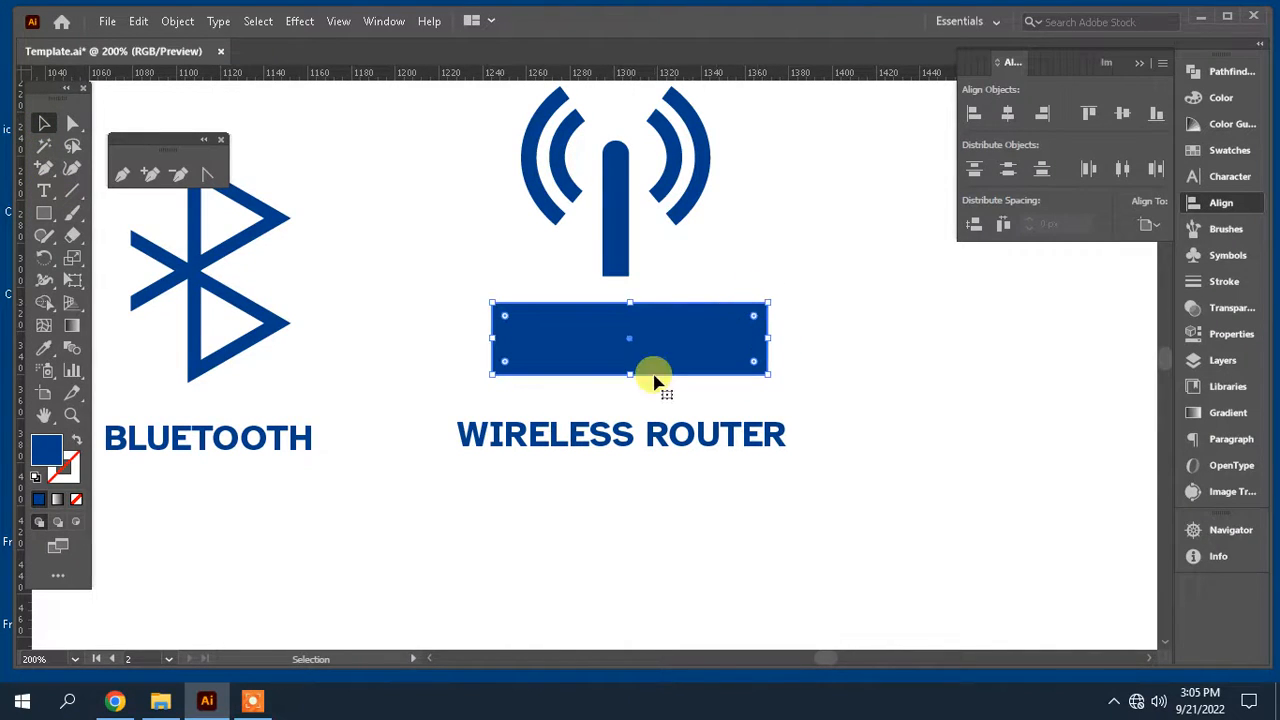
left_click_drag(629, 374, 633, 384)
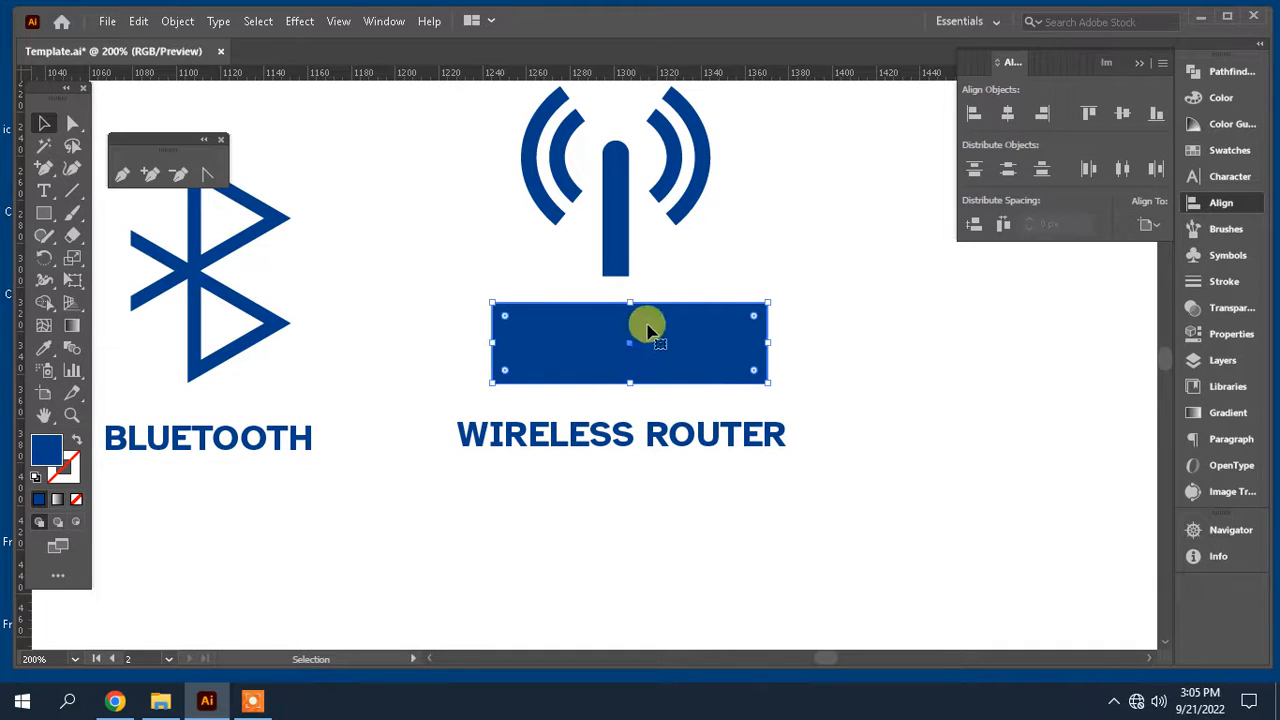
left_click_drag(771, 341, 780, 341)
left_click(842, 325)
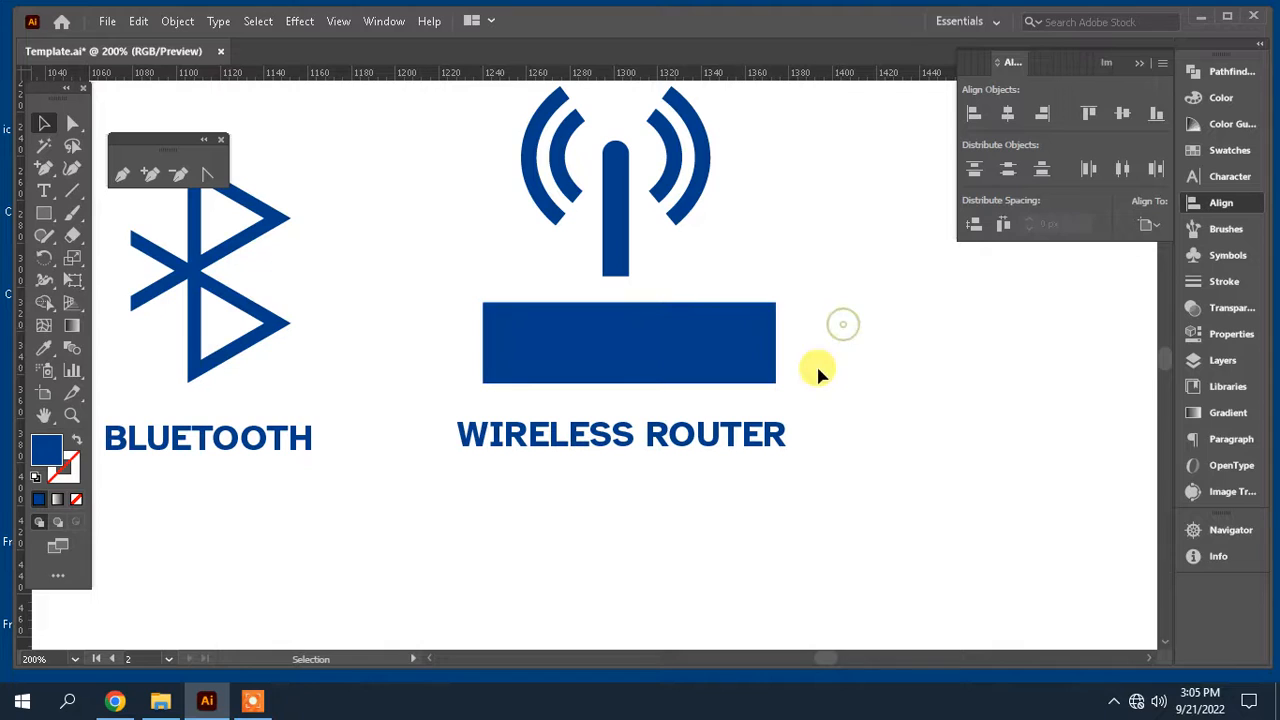
Step: Select the antenna, arcs and router body together and align them to a common horizontal center
left_click_drag(803, 243, 523, 114)
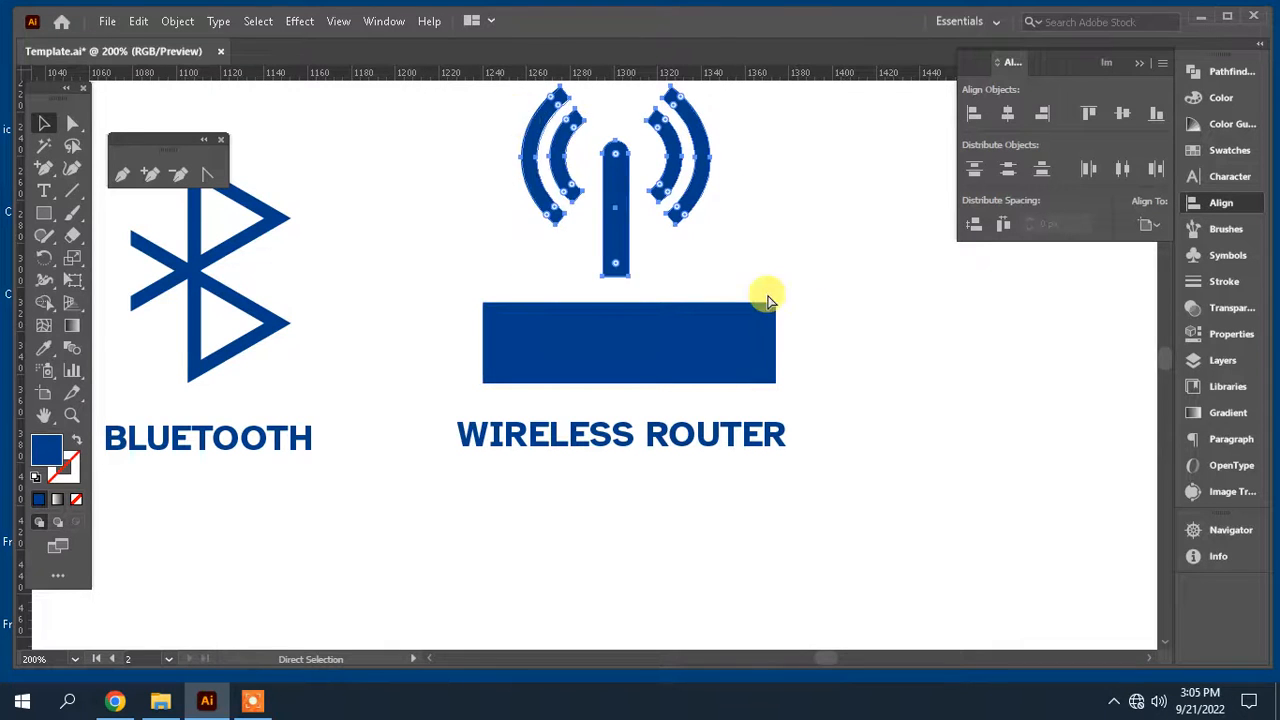
left_click(853, 366)
left_click_drag(853, 366, 588, 147)
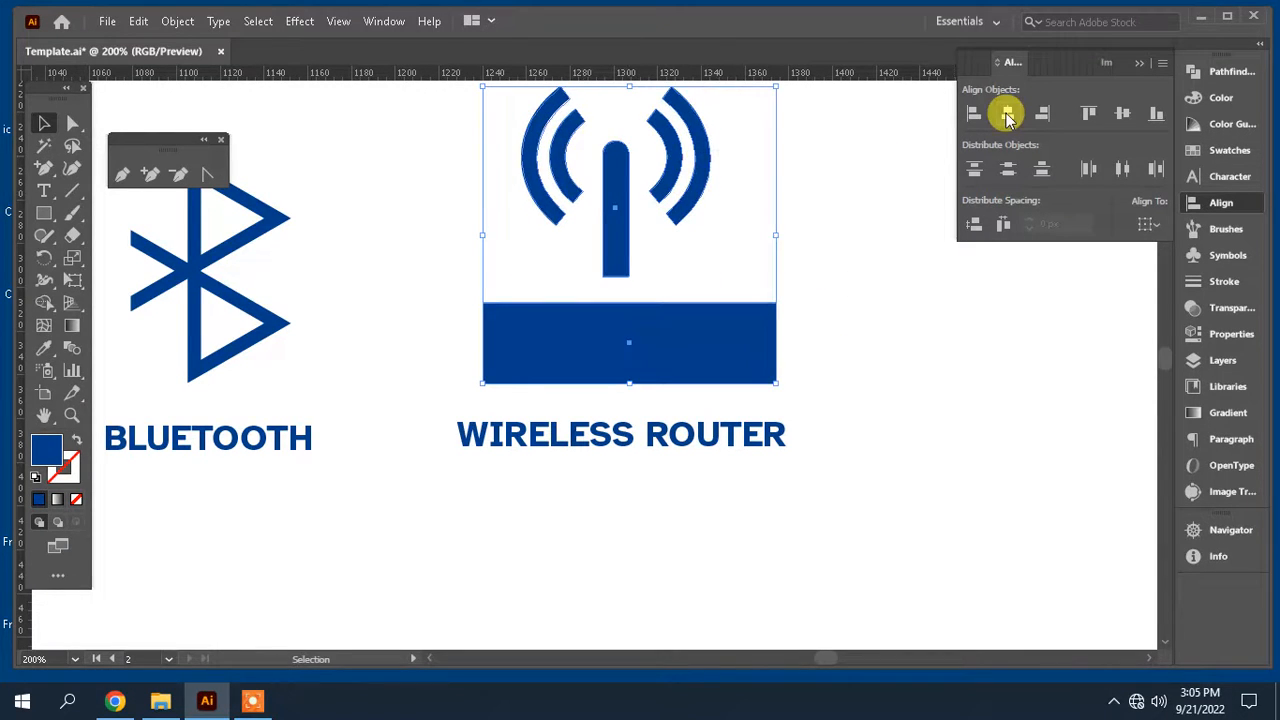
left_click(1007, 117)
left_click(877, 323)
Step: Round the corners of the router body rectangle
left_click(44, 213)
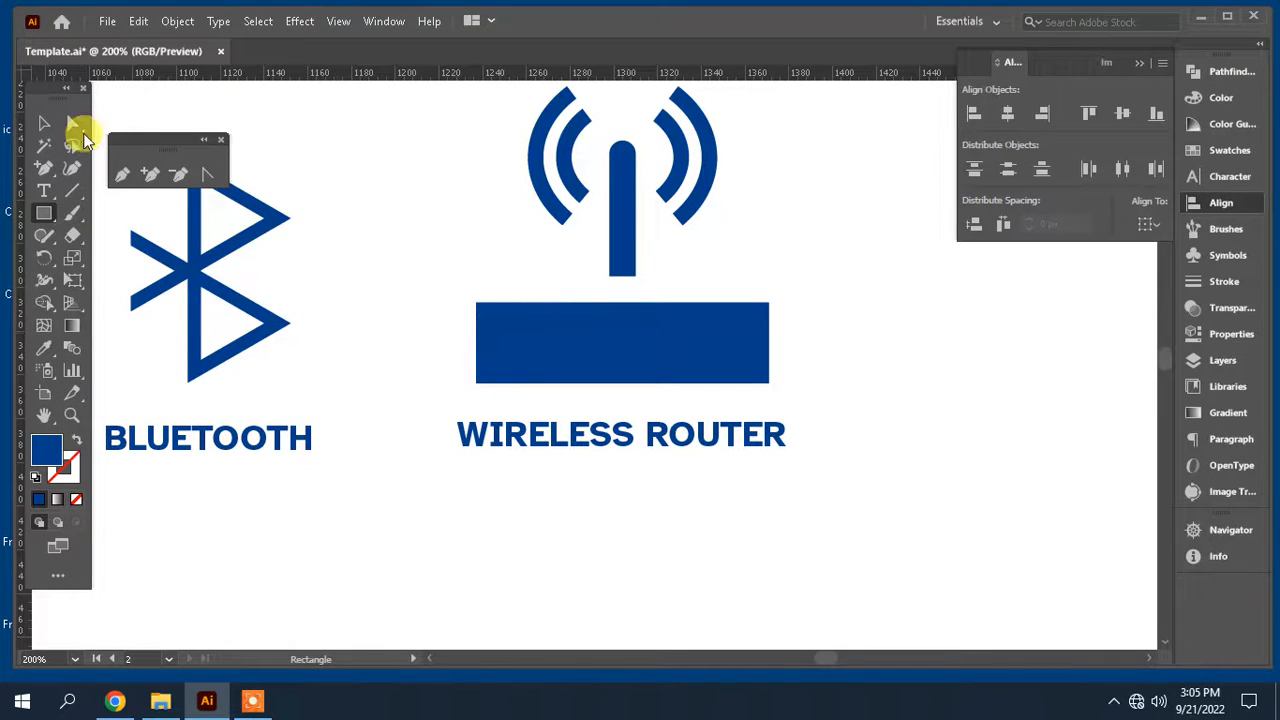
left_click(73, 124)
left_click(668, 362)
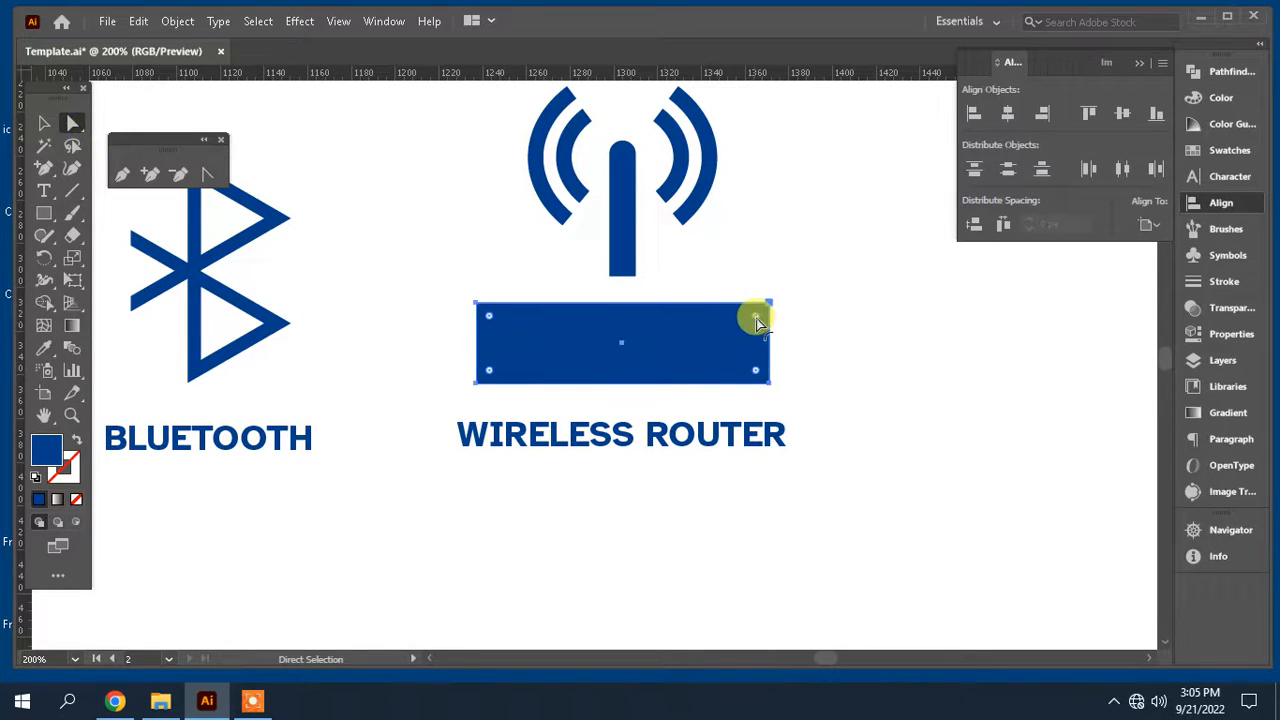
left_click(828, 348)
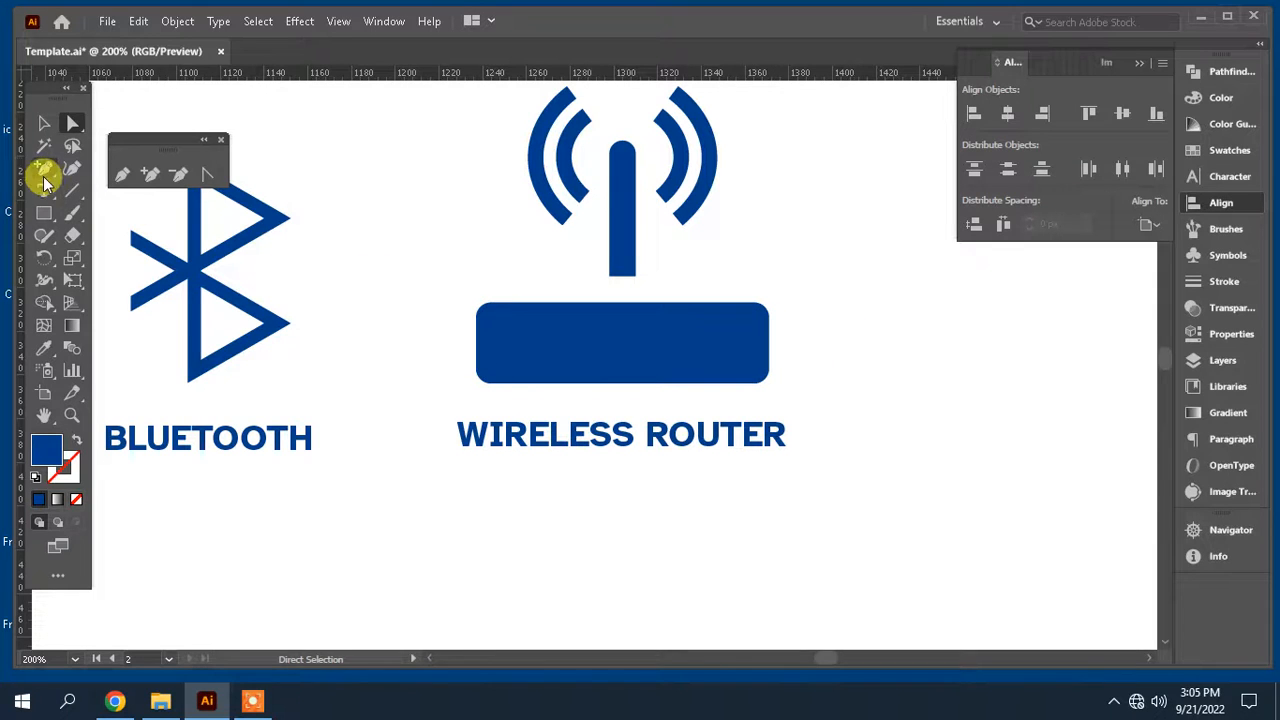
Step: Draw a small white square near the left end of the router body
left_click(44, 213)
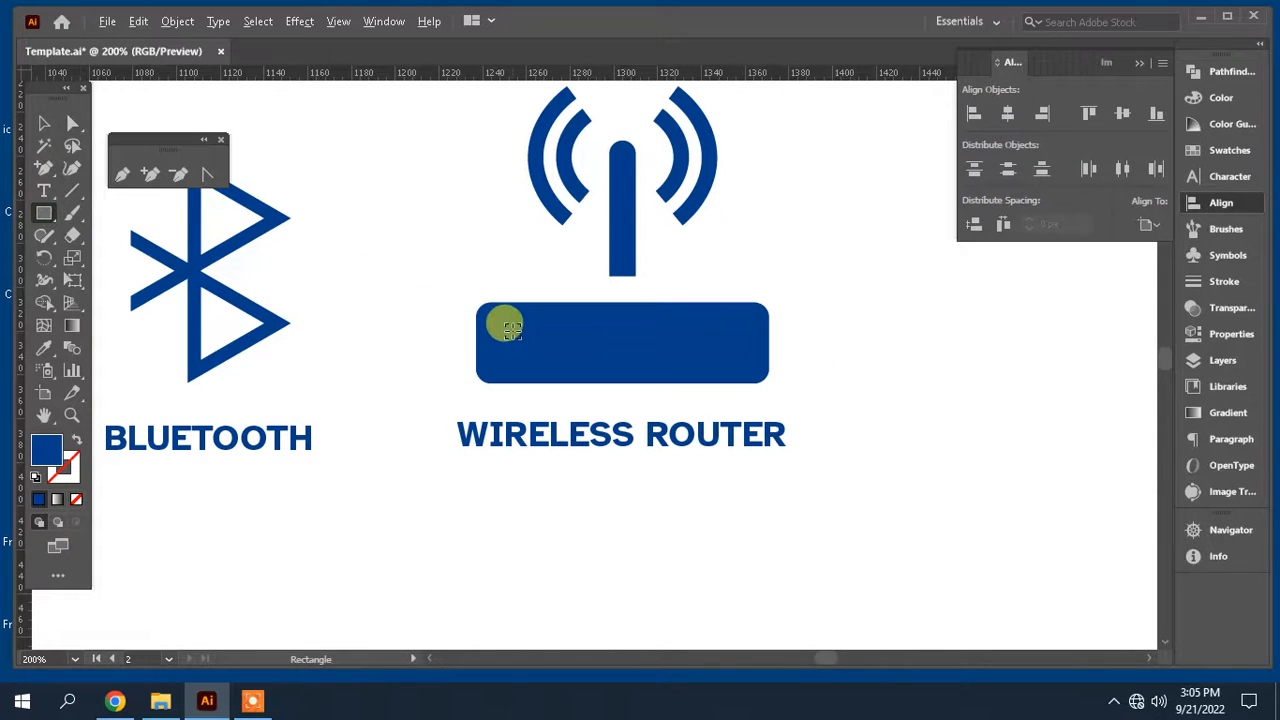
left_click_drag(506, 342, 507, 342)
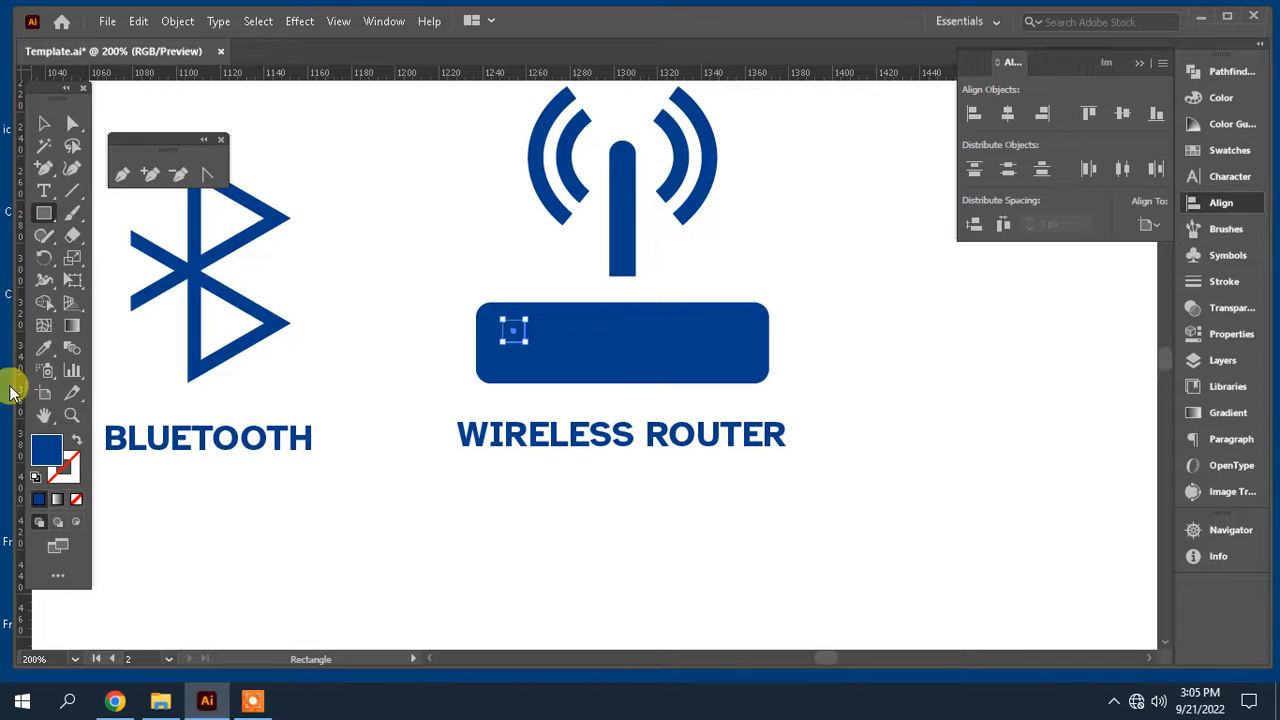
left_click(42, 346)
left_click(468, 231)
left_click(46, 123)
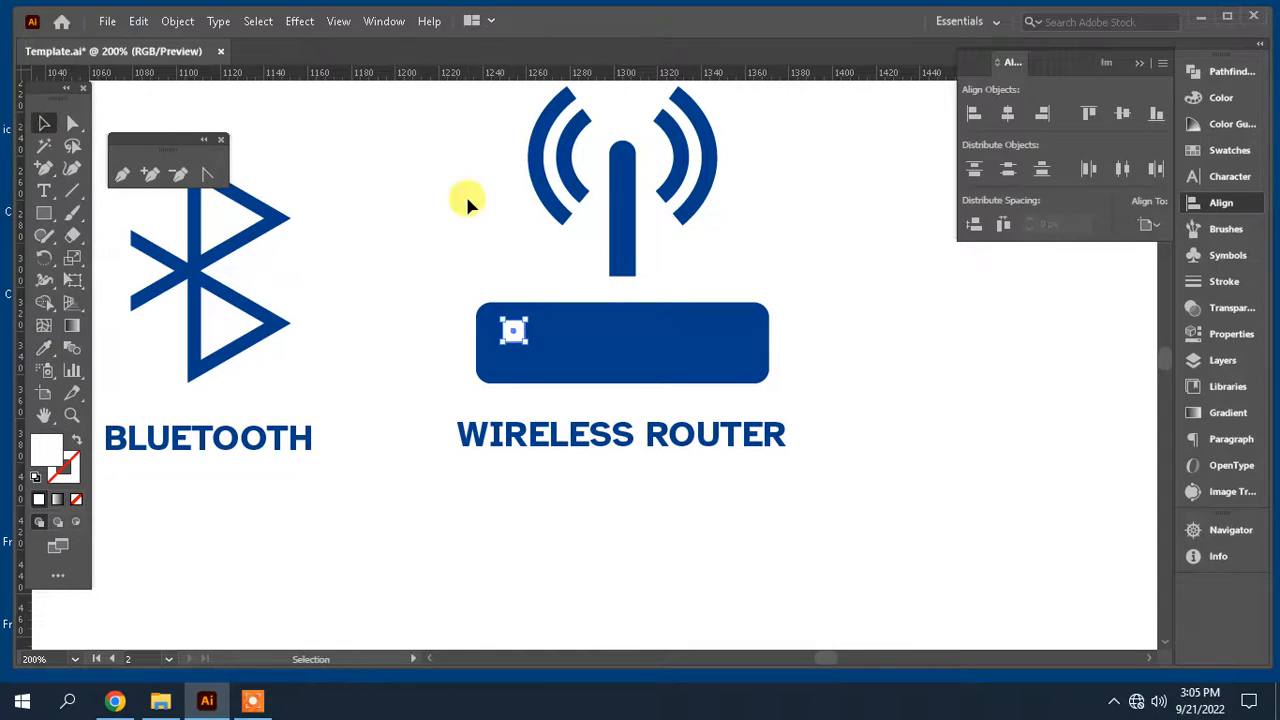
Step: Duplicate the white square and move the copy to the middle of the router body
key("m")
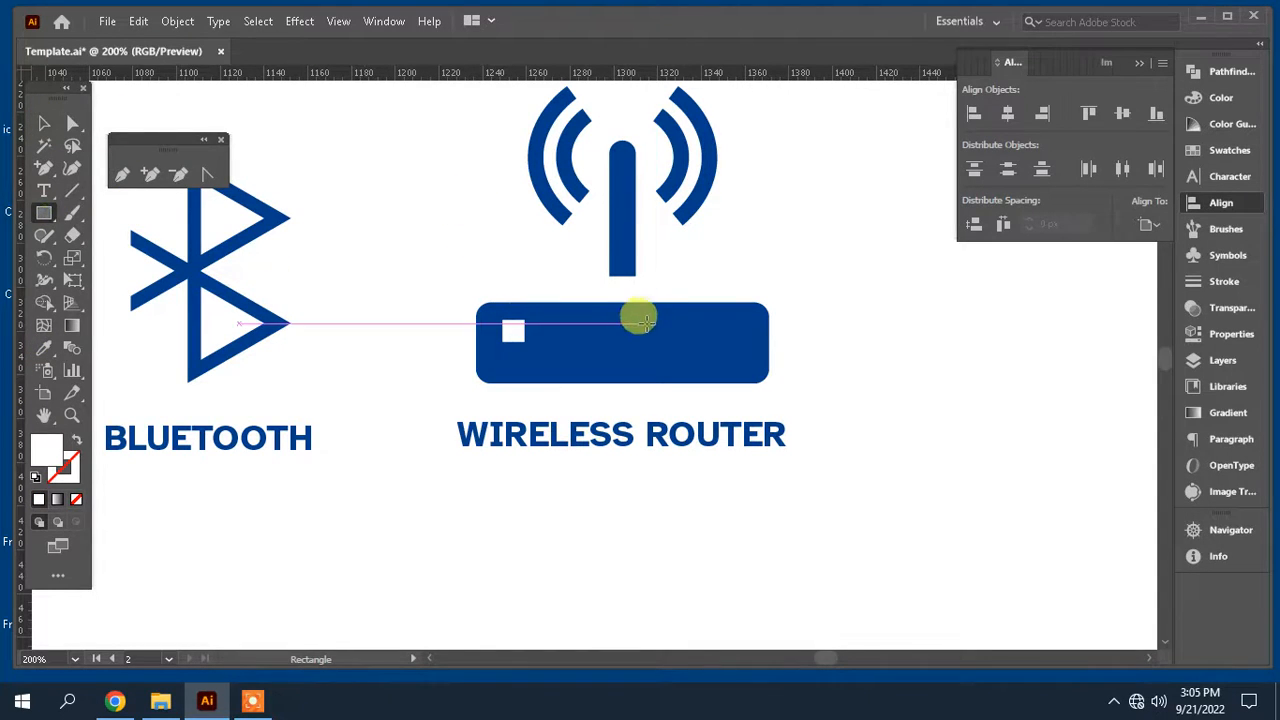
key("v")
left_click_drag(380, 354, 908, 371)
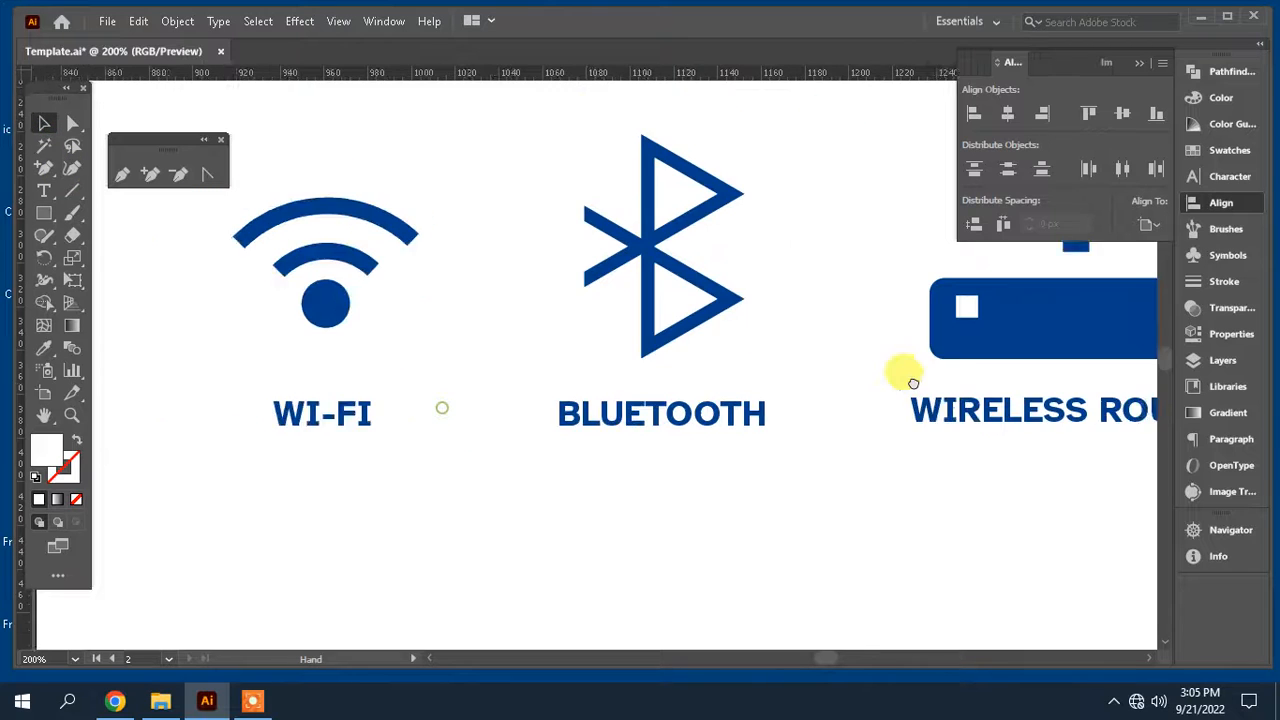
left_click_drag(528, 385, 969, 388)
left_click_drag(442, 419, 182, 397)
left_click_drag(700, 455, 235, 457)
left_click_drag(740, 472, 513, 468)
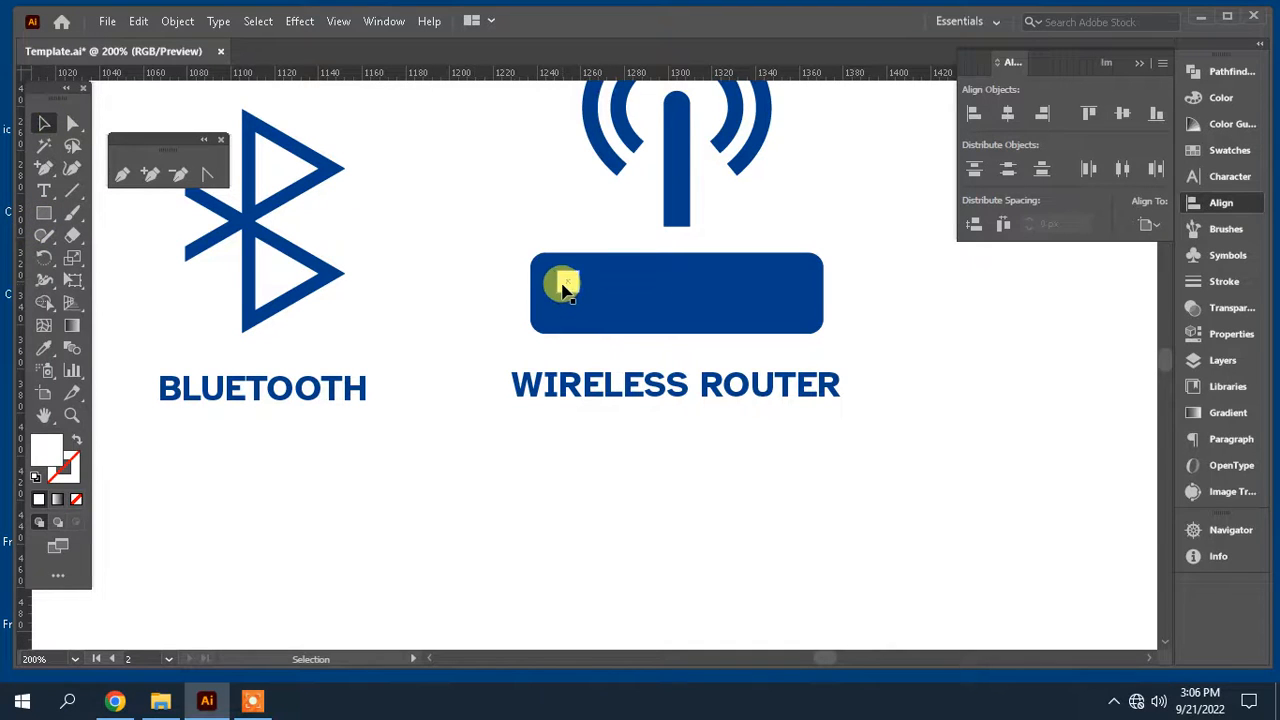
left_click(45, 210)
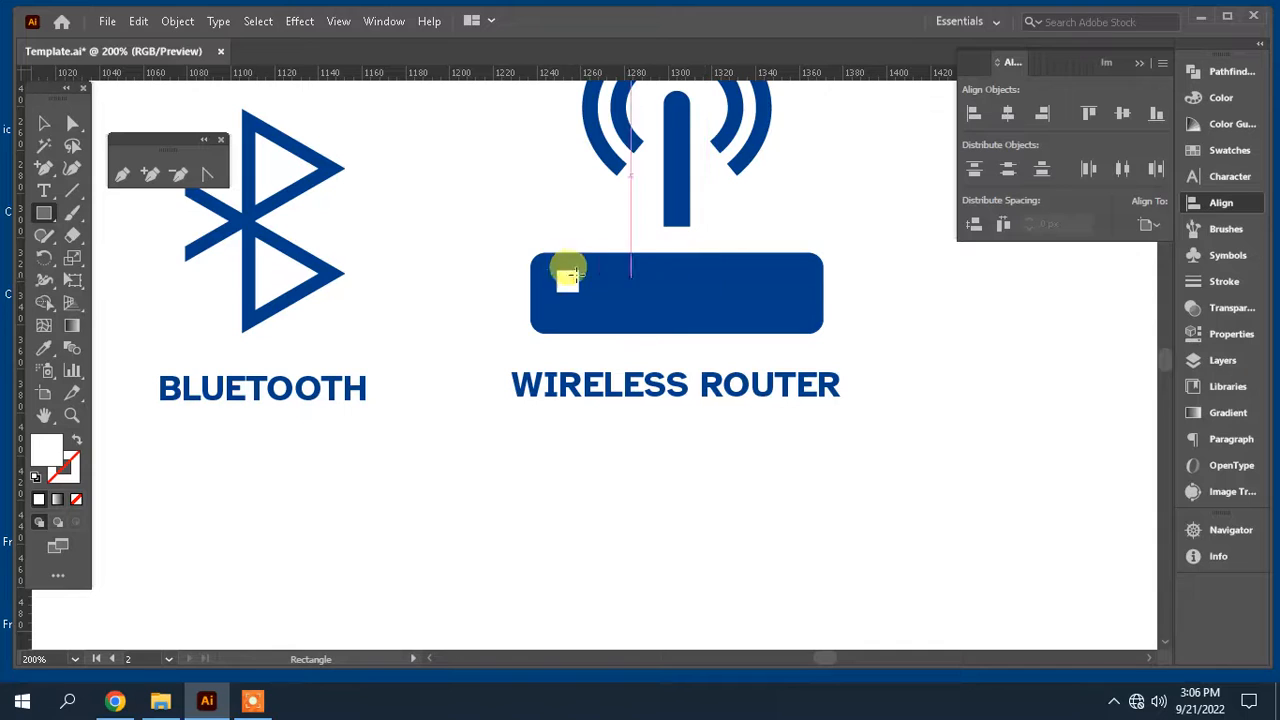
left_click(46, 122)
left_click(572, 288)
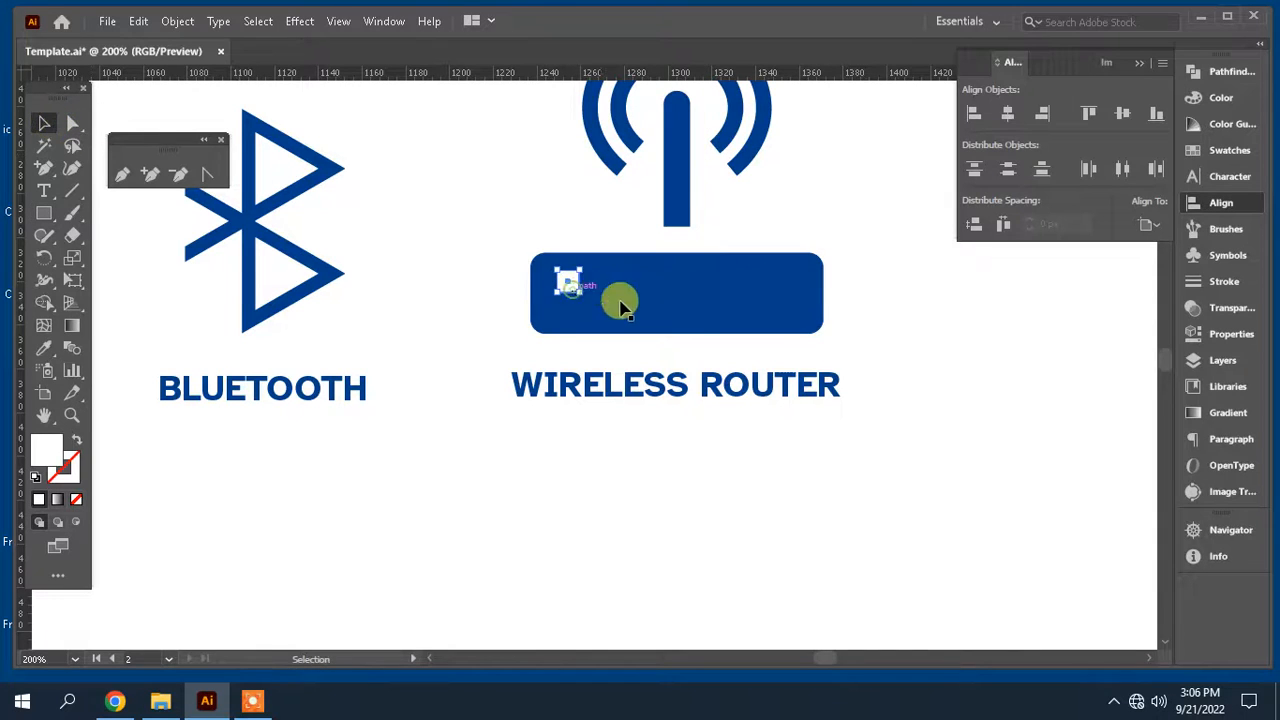
key("shift+Right")
key("shift+Right")
key("shift+Right")
key("shift+Right")
key("shift+Right")
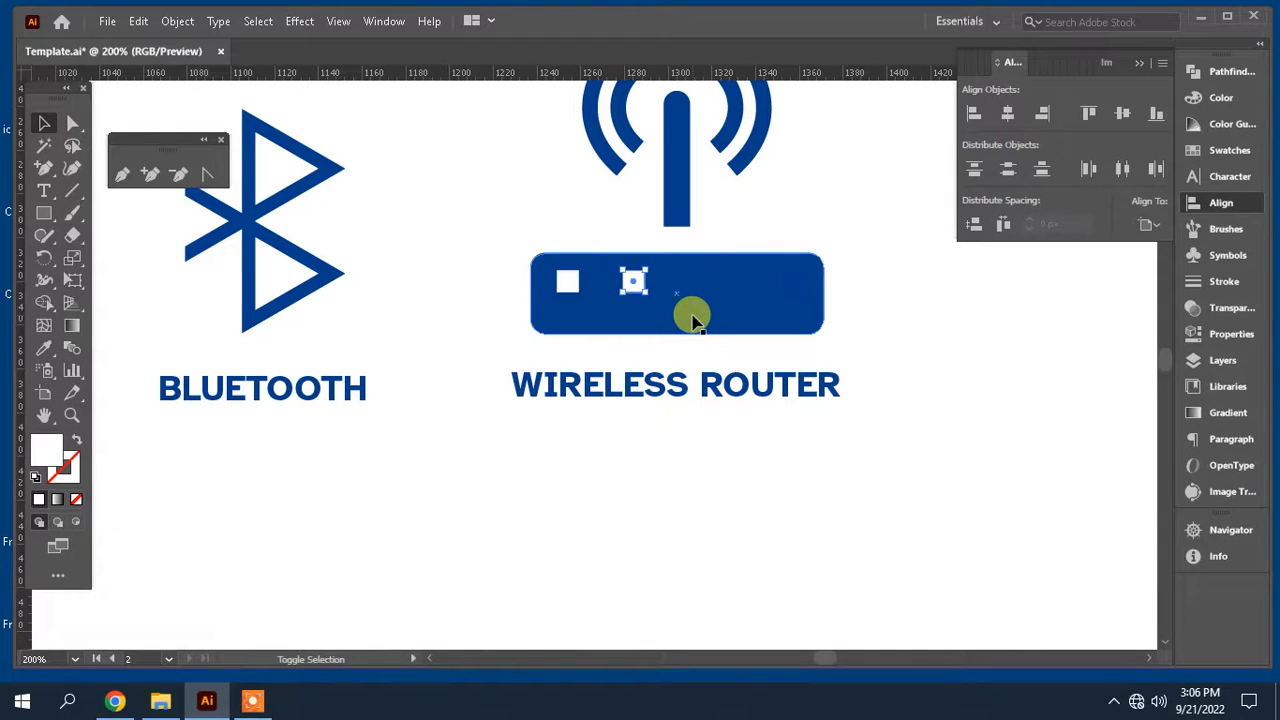
key("shift+Left")
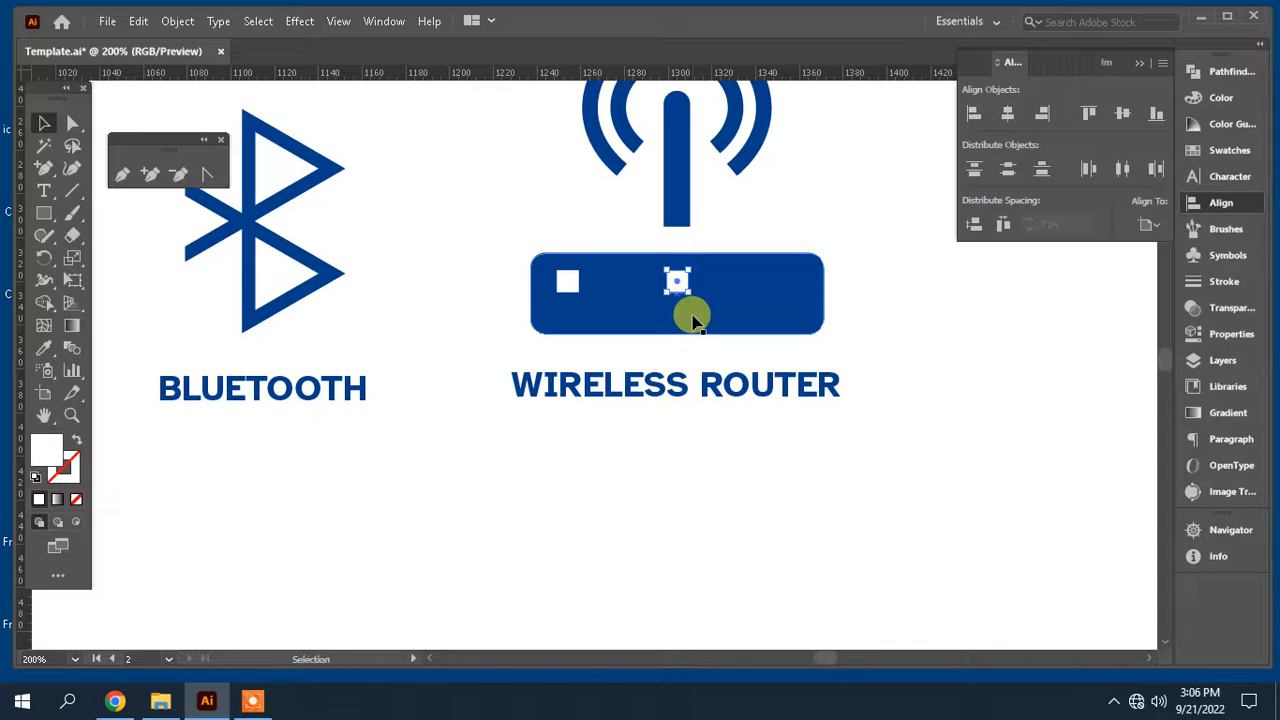
Step: Stretch the copied square vertically into a tall white bar
left_click(72, 123)
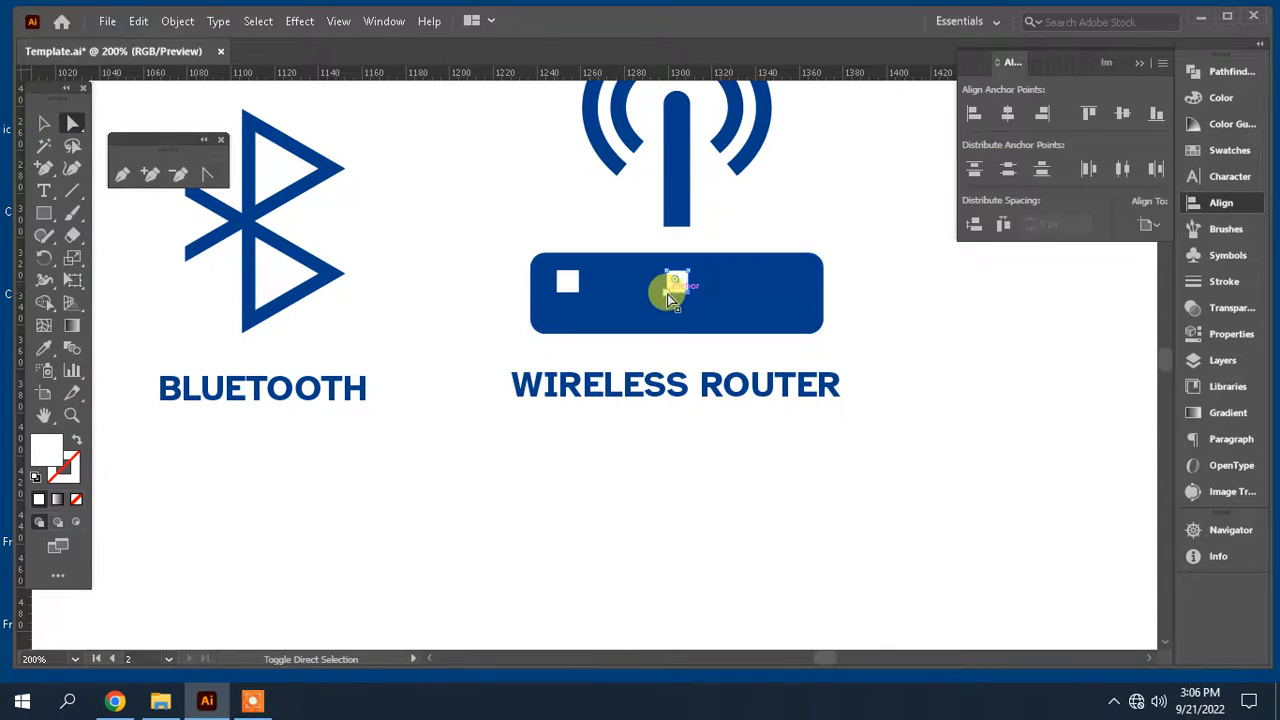
left_click(670, 299)
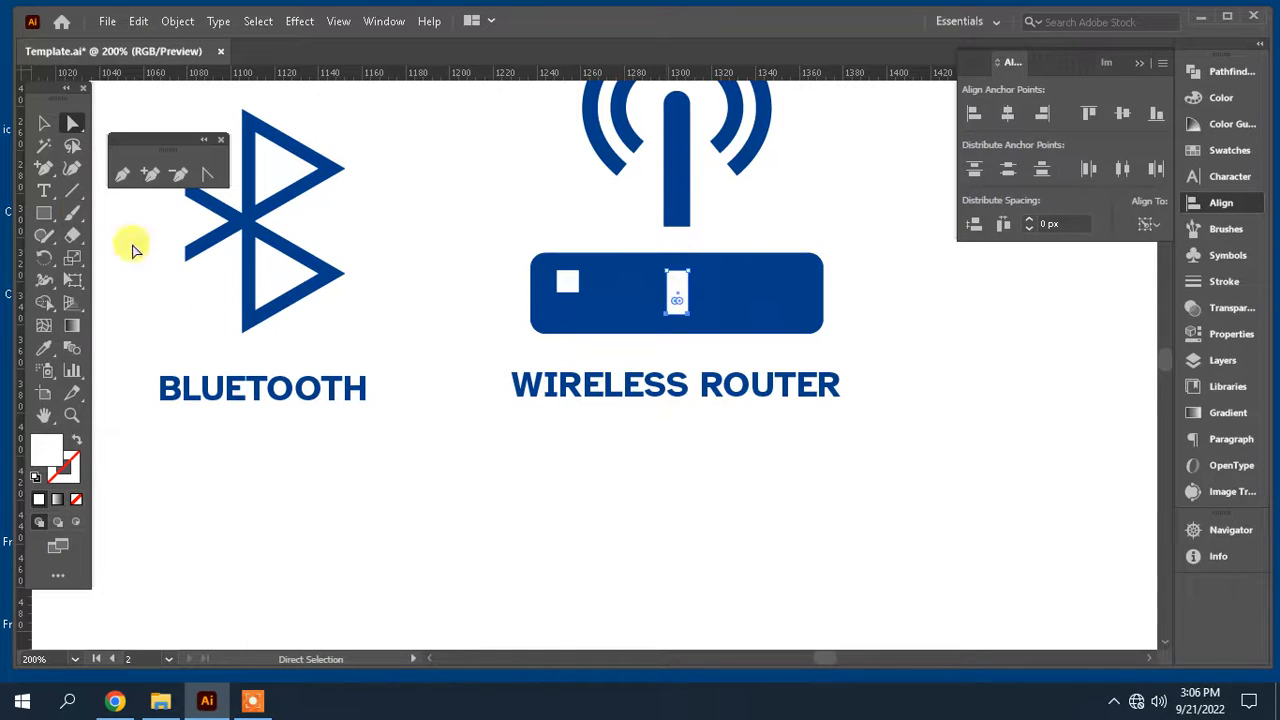
left_click(44, 123)
left_click(730, 214)
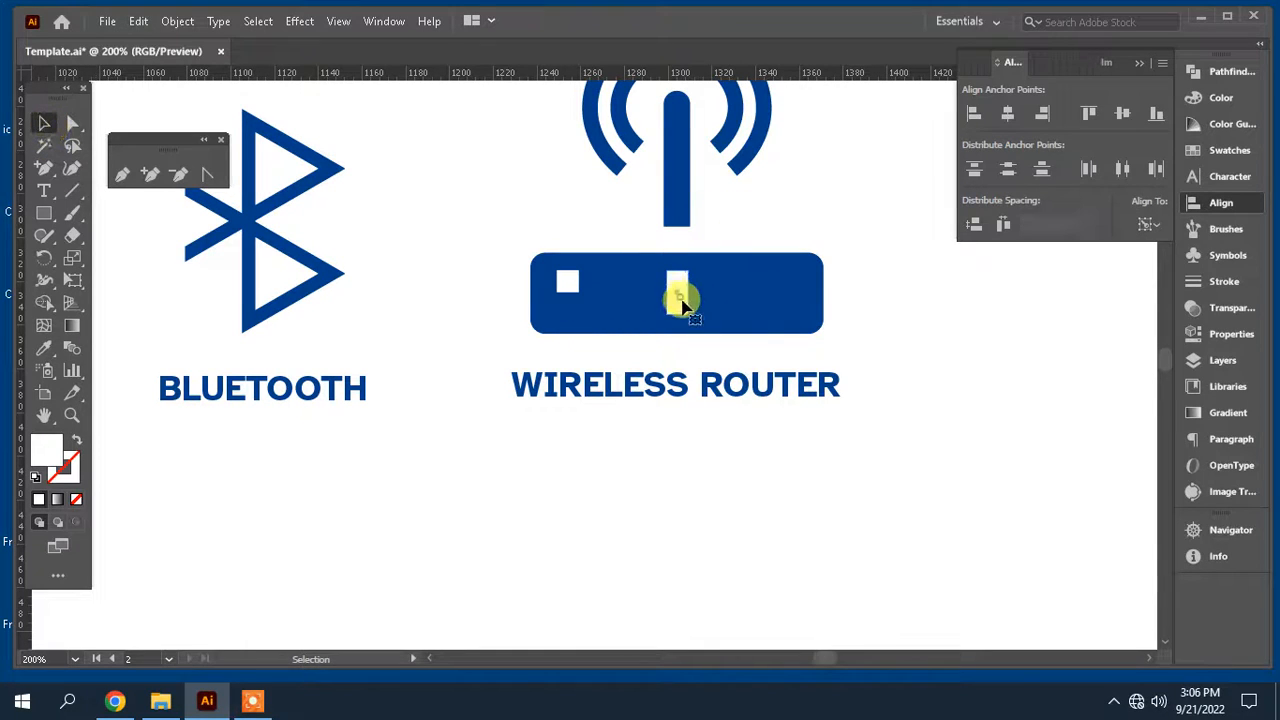
Step: Duplicate the white bar twice to the right, making three evenly spaced bars on the router body
left_click(682, 292, "ctrl")
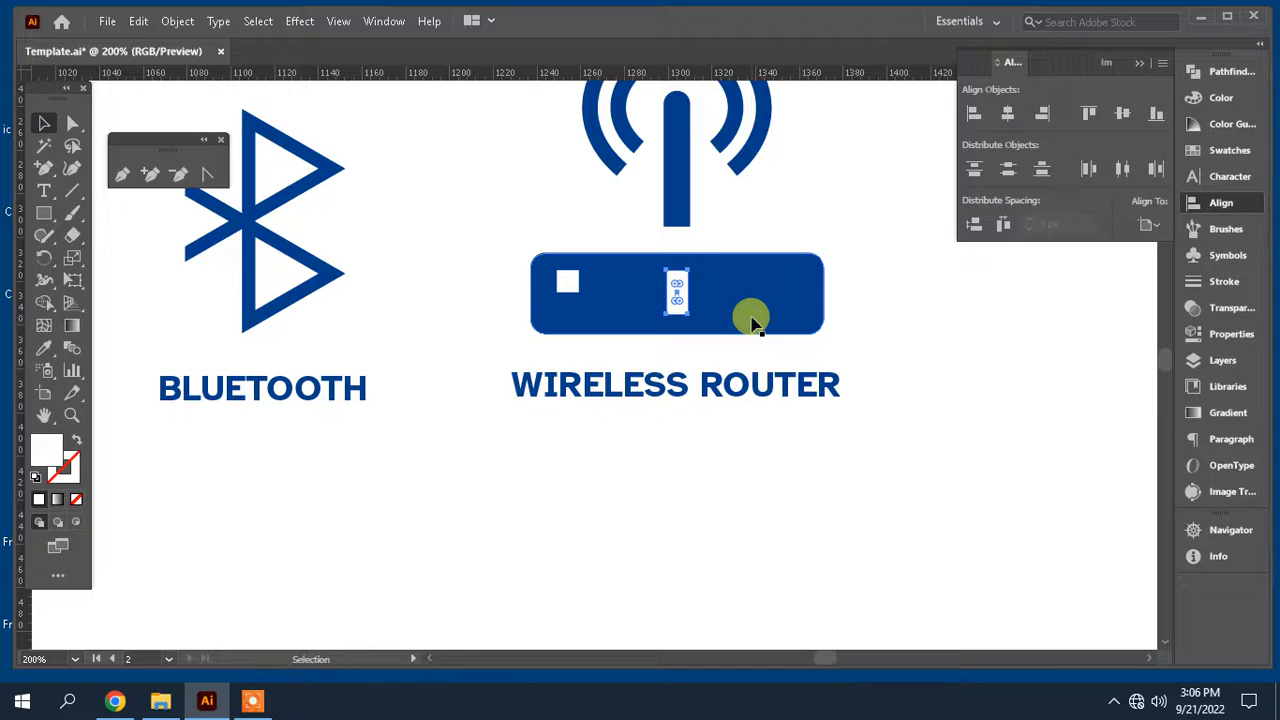
key("alt+shift+Right")
key("shift+Right")
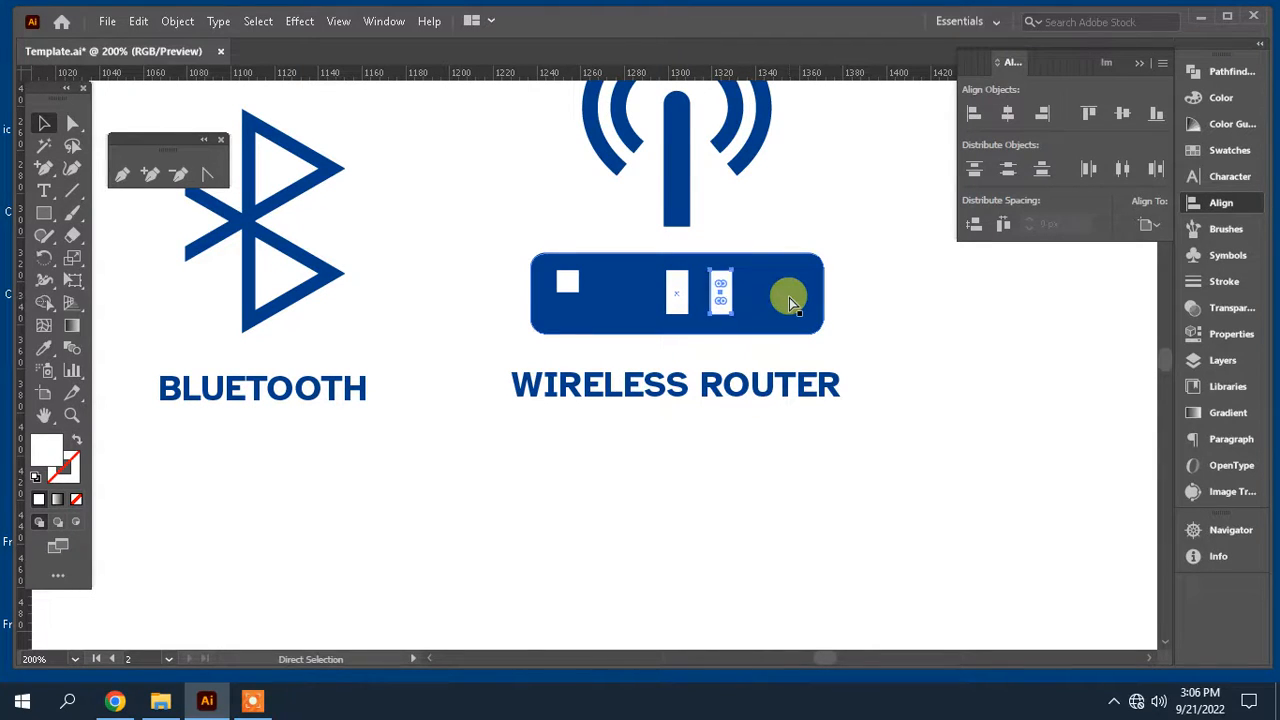
key("alt+shift+Right")
key("shift+Right")
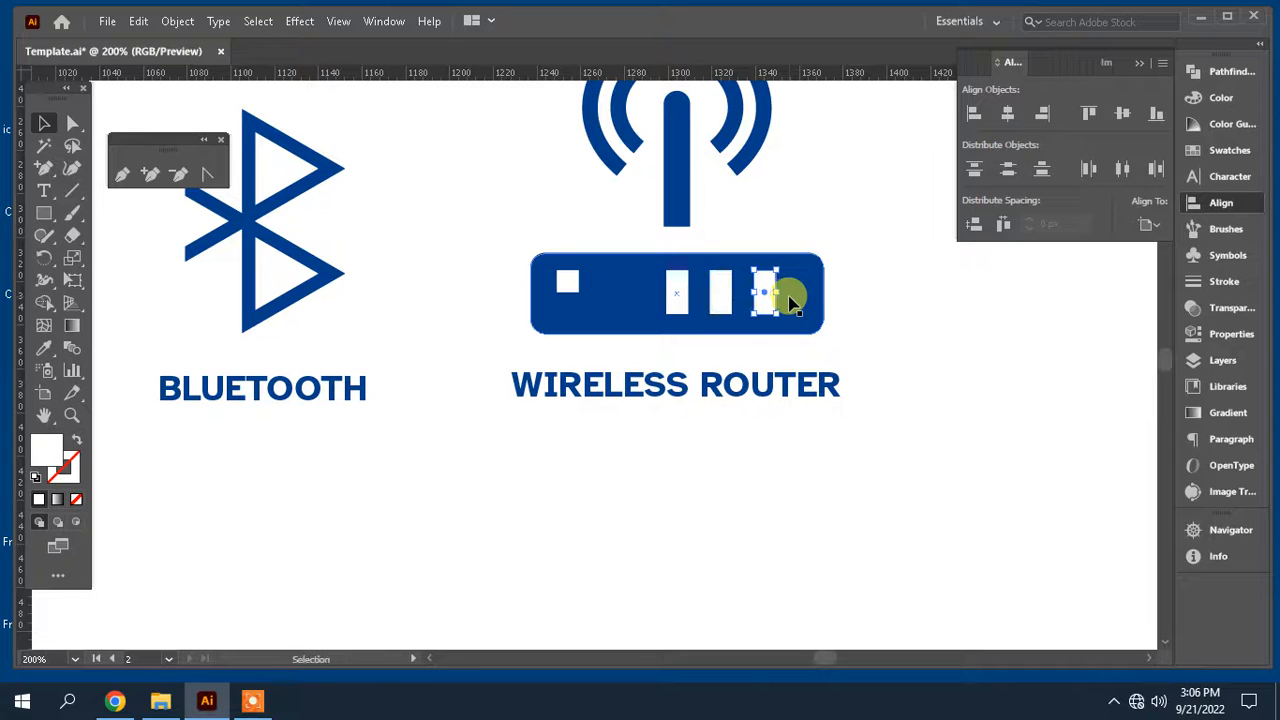
scroll(881, 303, "up", 1)
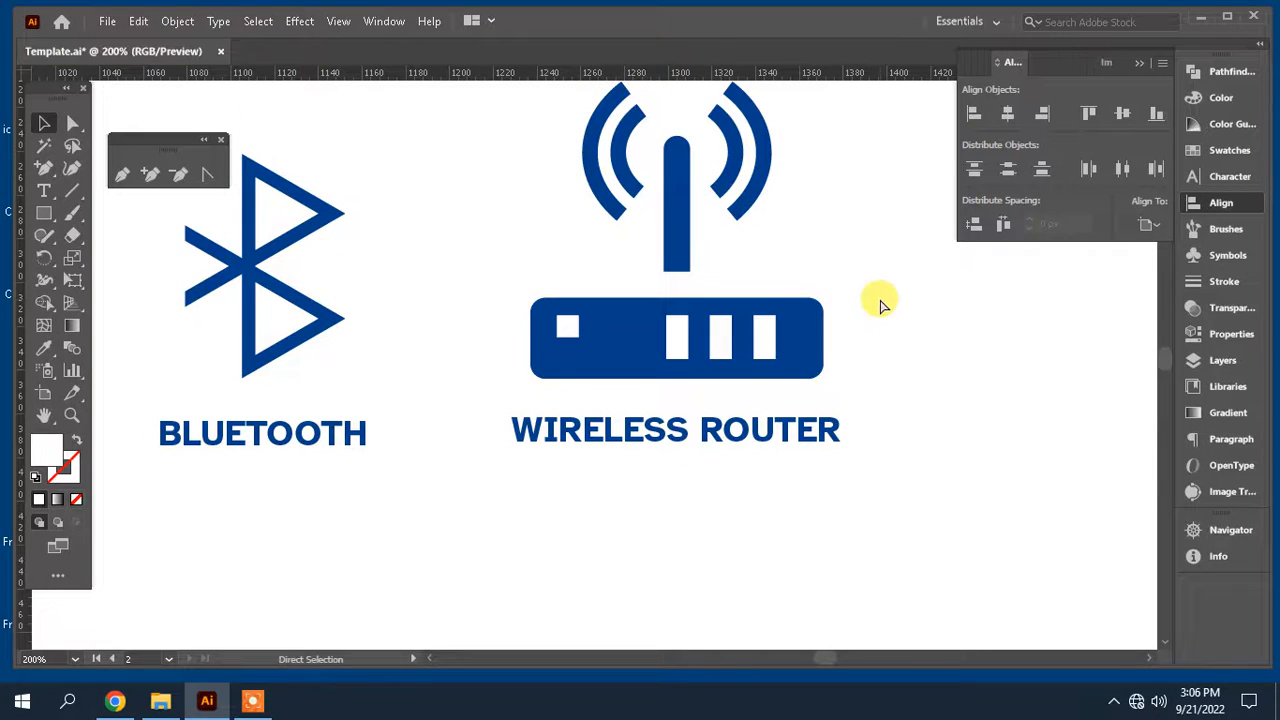
Step: Select all three icons with their labels and move them to the center of the artboard
key("ctrl+minus")
key("Tab")
left_click_drag(780, 425, 993, 509)
left_click_drag(1089, 462, 440, 208)
left_click_drag(691, 329, 737, 334)
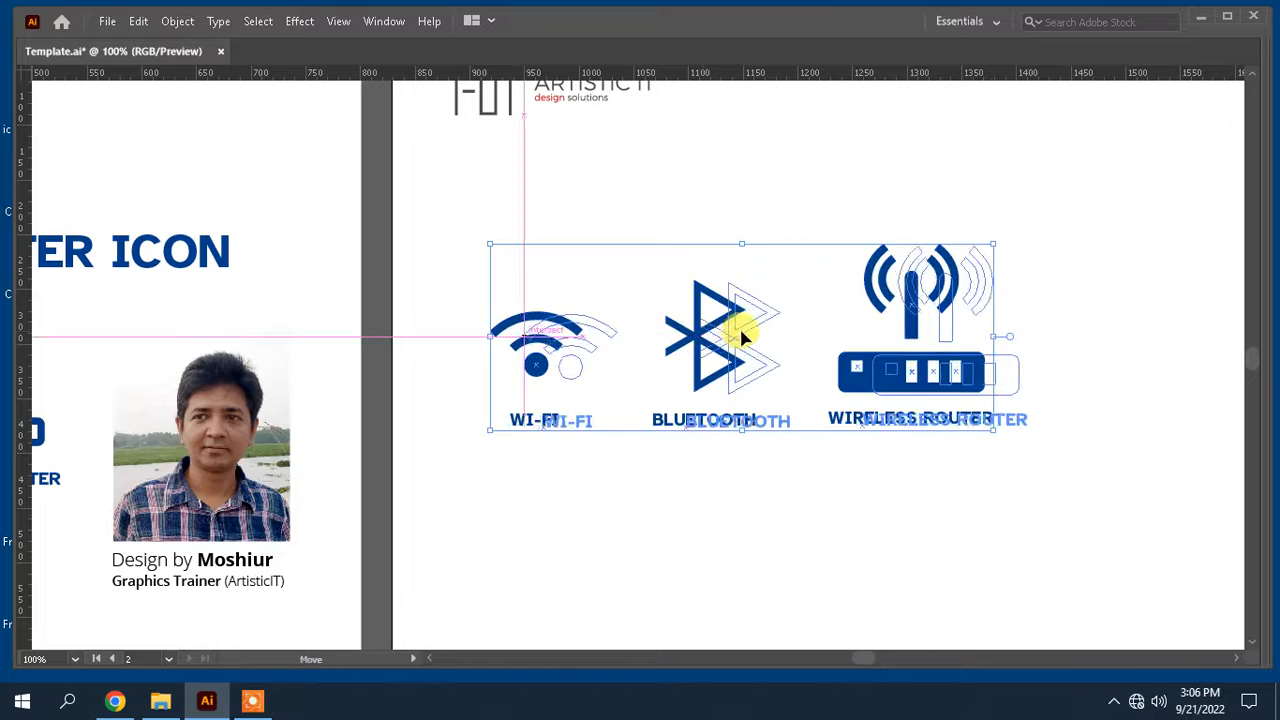
left_click_drag(950, 515, 865, 492)
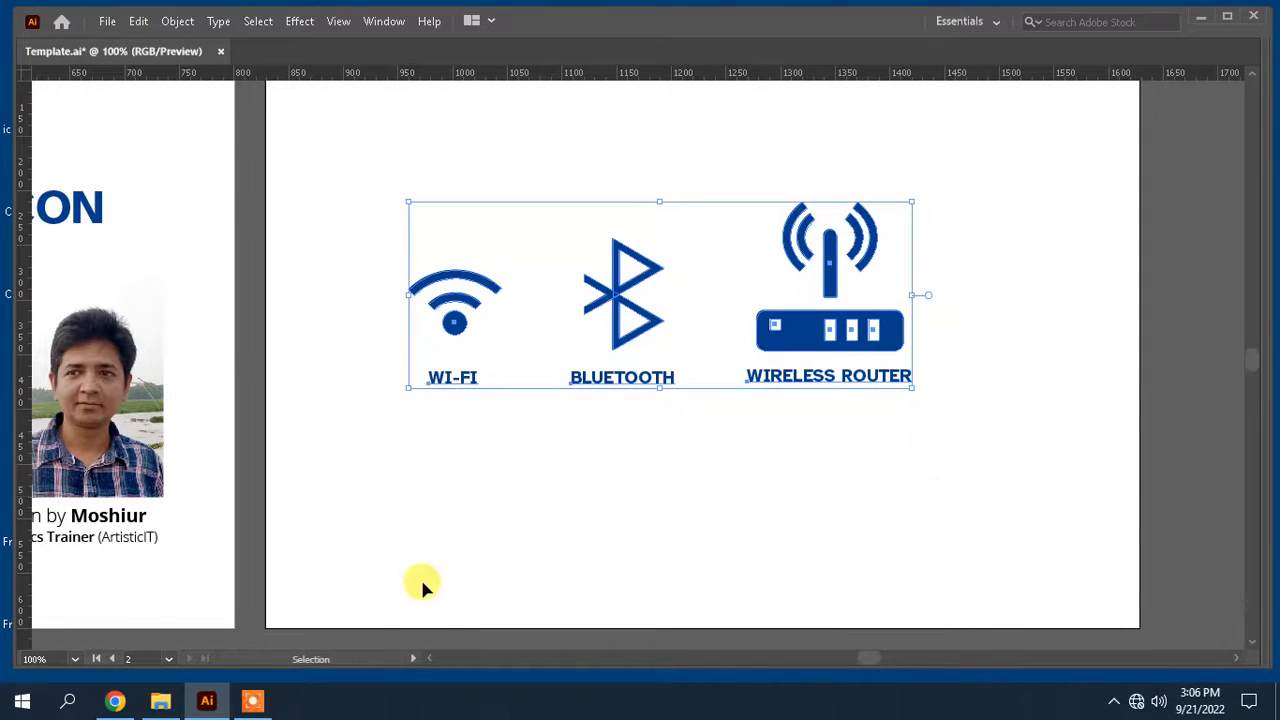
left_click_drag(463, 540, 463, 611)
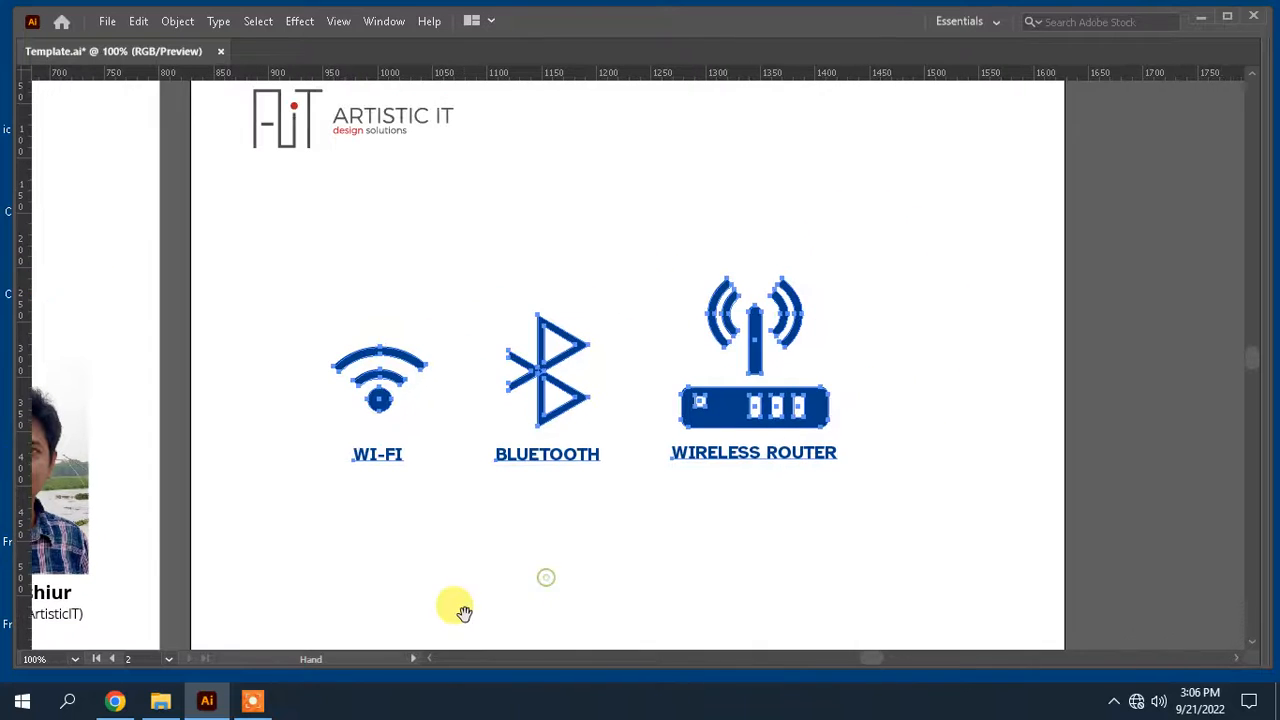
left_click(252, 706)
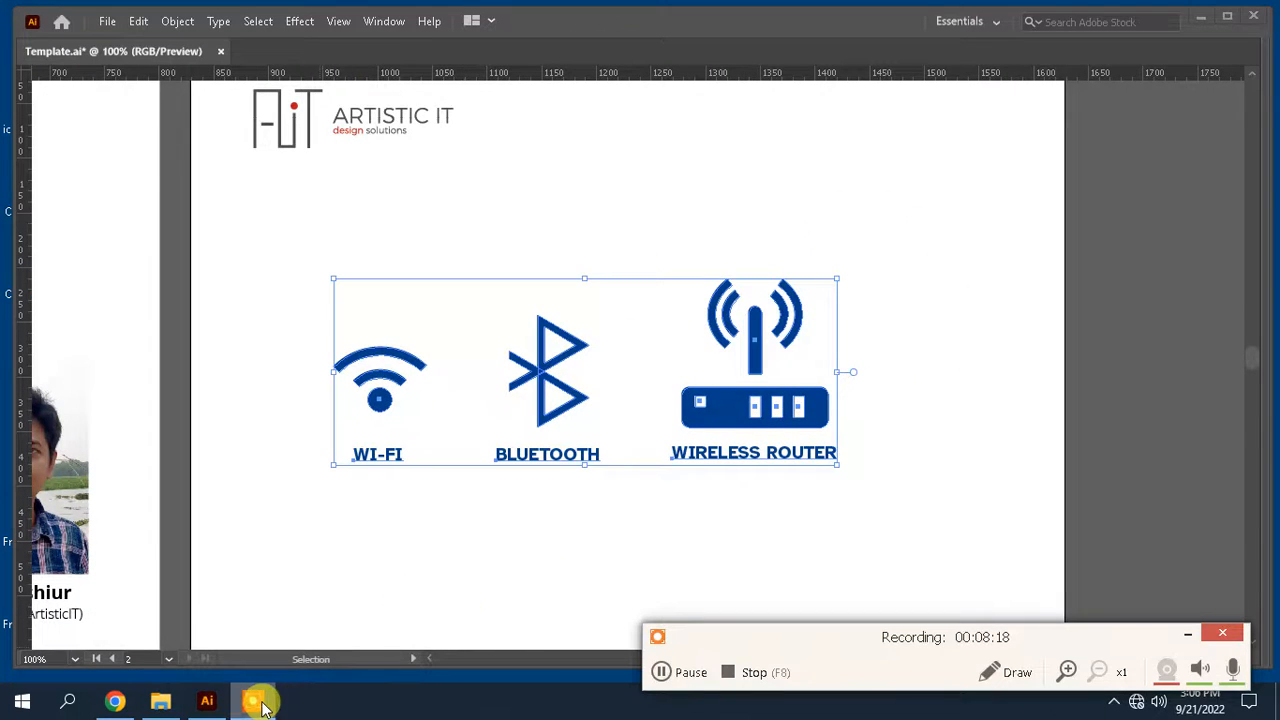